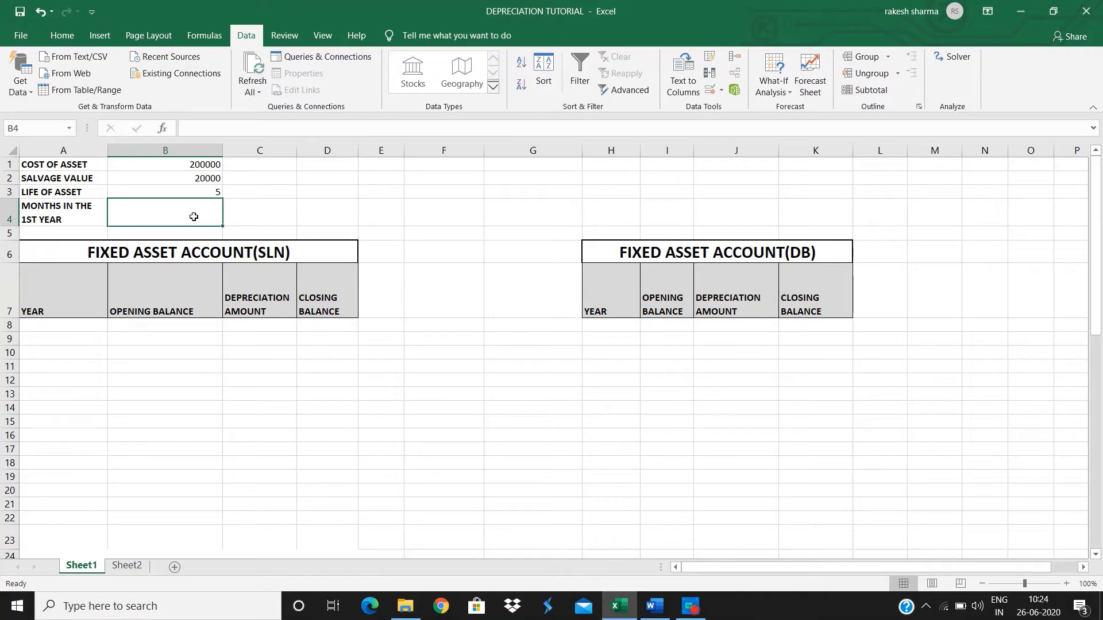
Step: Fill cells M1:M12 with the month numbers 1 to 12 as a helper series
click(938, 166)
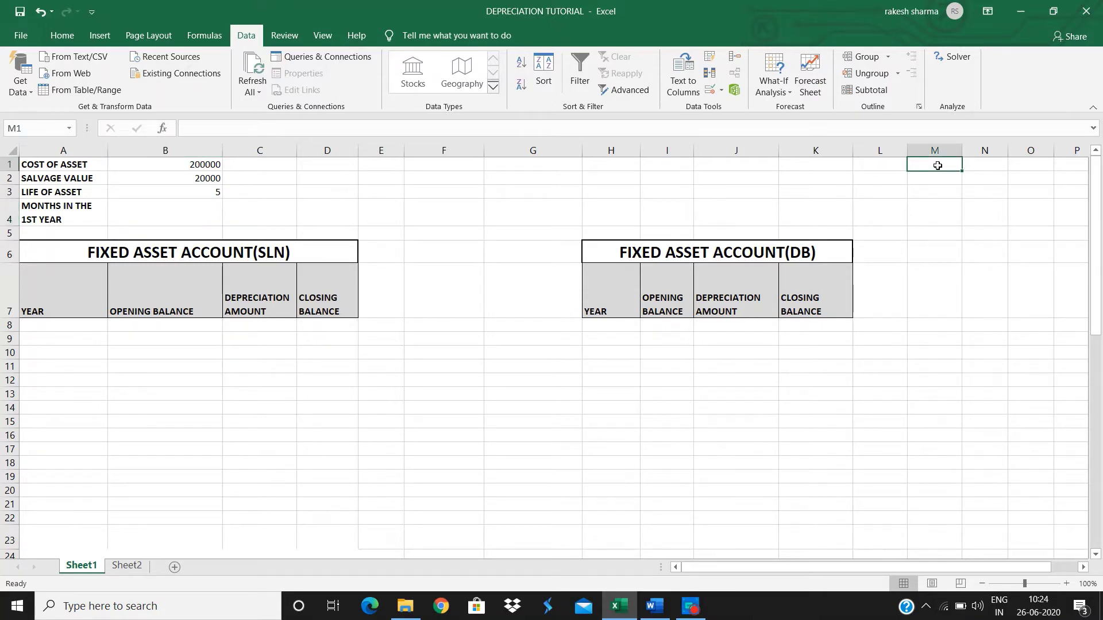
text(1)
key(Return)
text(2)
key(Return)
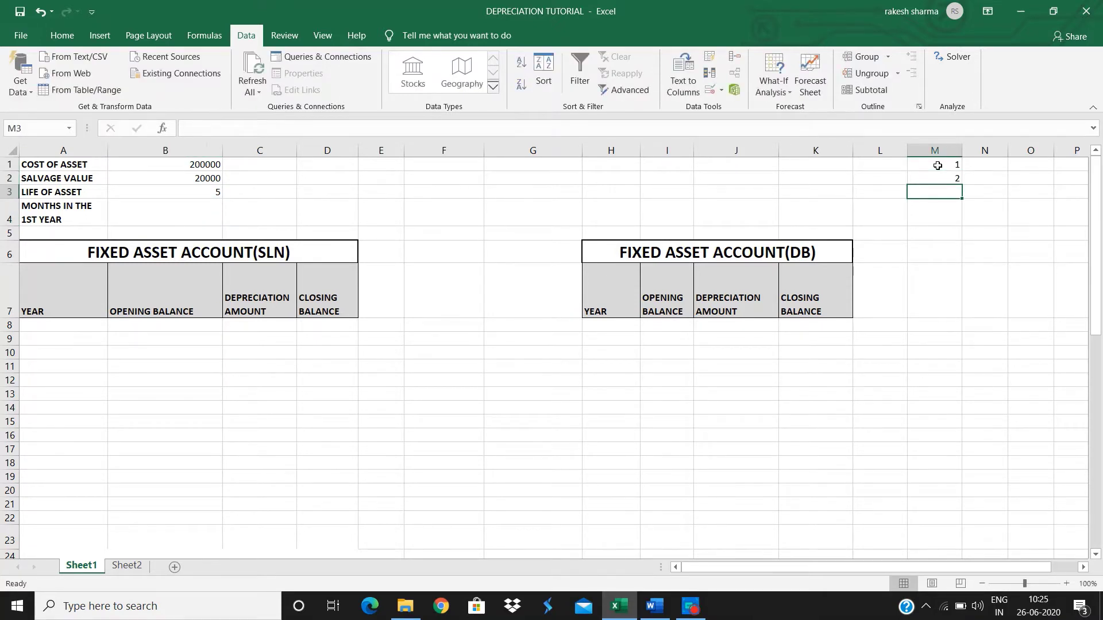
click(937, 166)
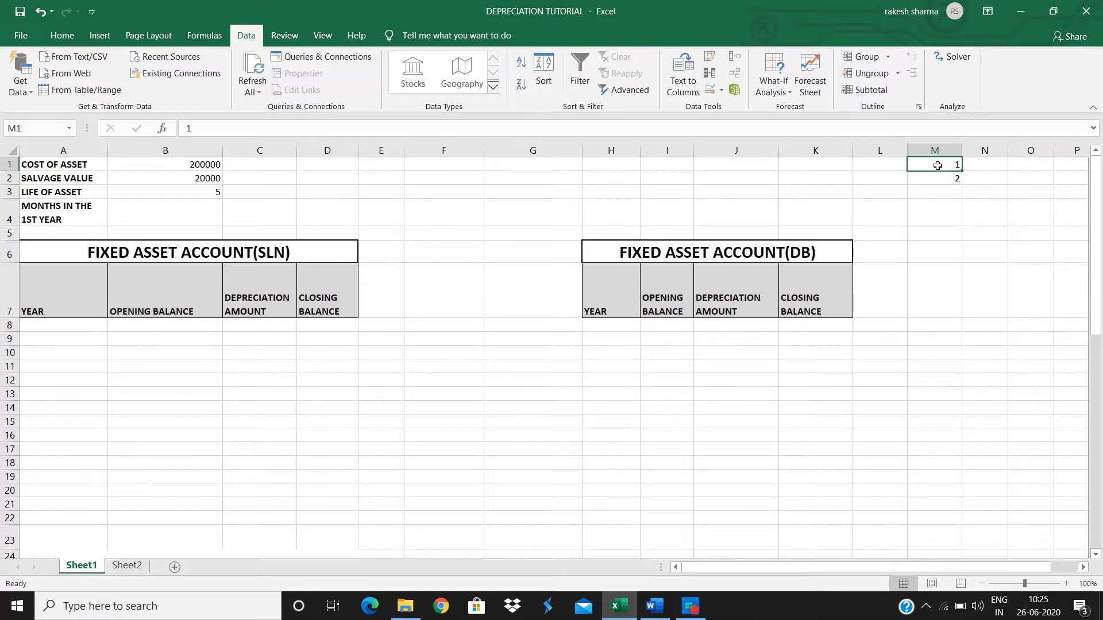
drag(946, 169, 947, 381)
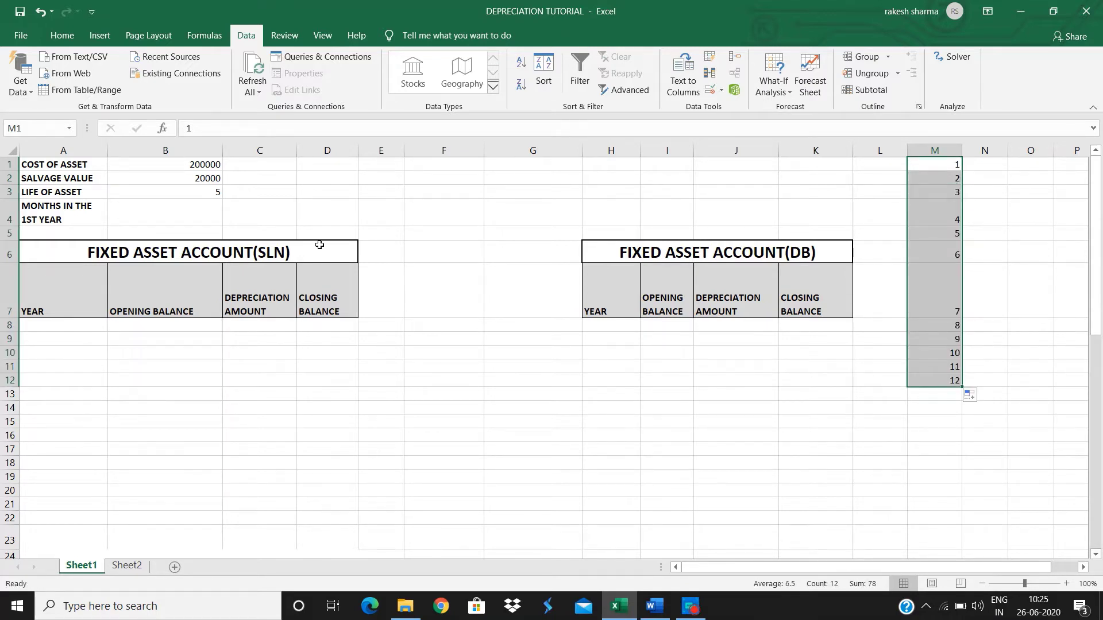
Step: Restrict the months-in-the-1st-year cell B4 to a dropdown list sourced from =$M$1:$M$12 and choose 4
click(165, 211)
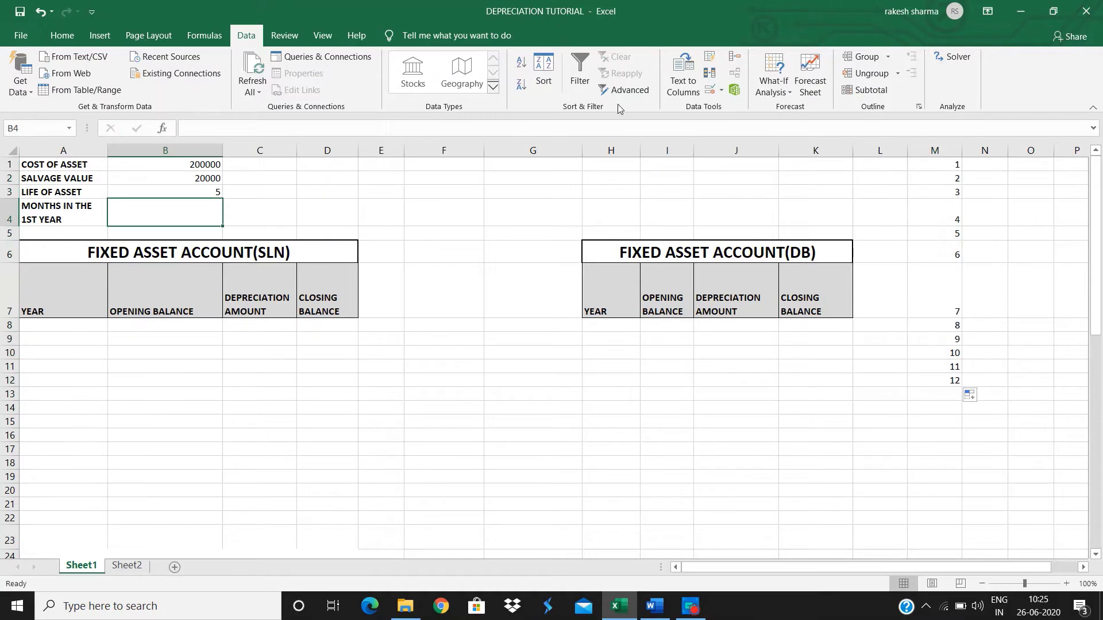
click(711, 88)
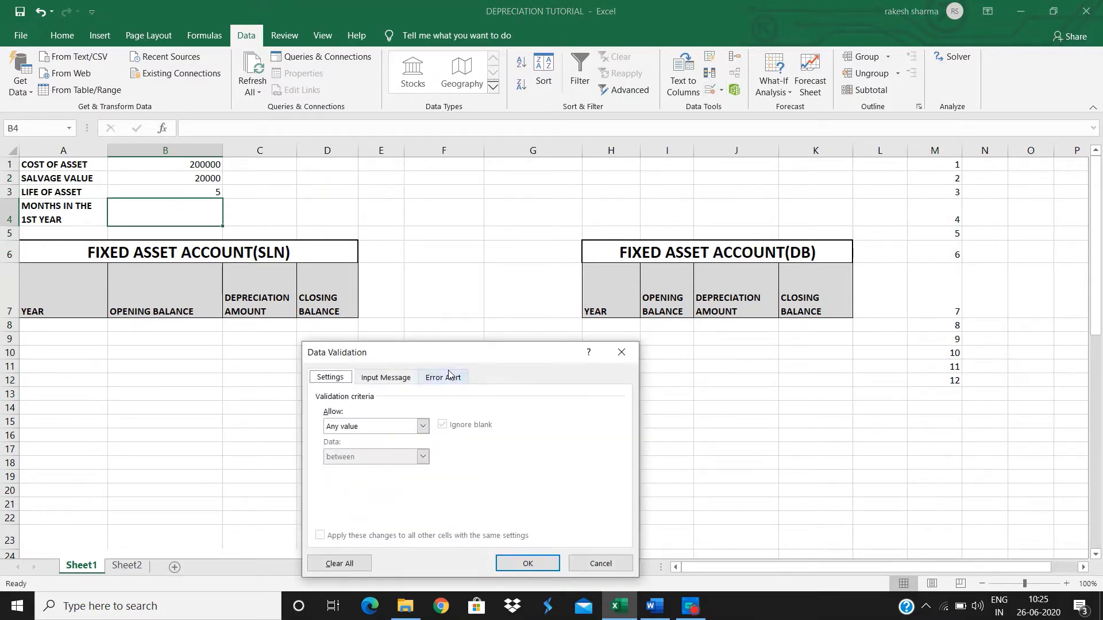
click(422, 425)
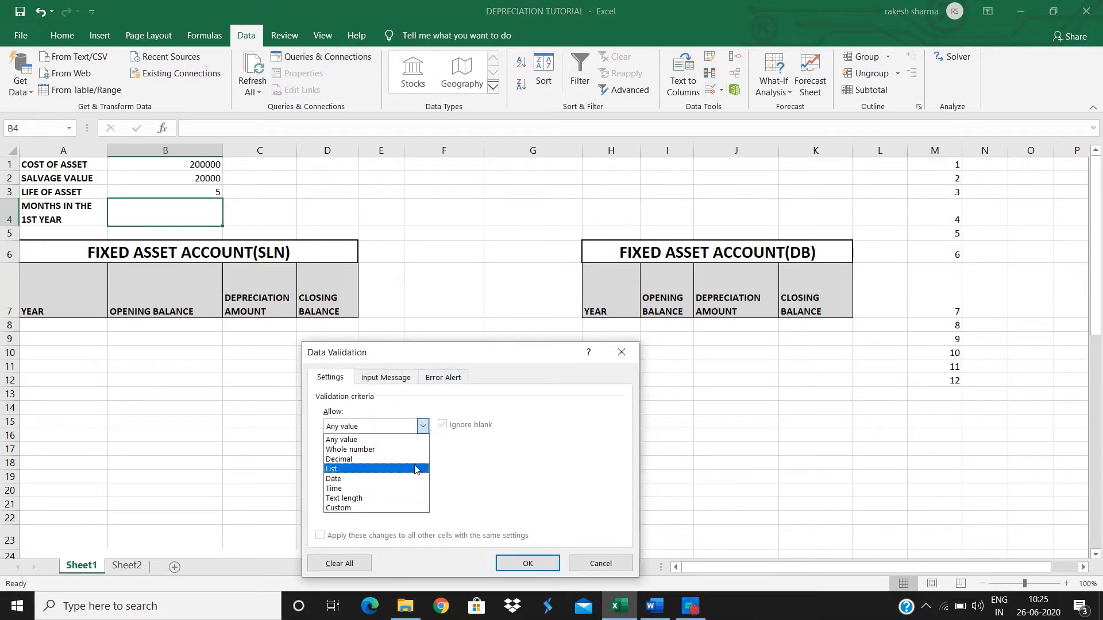
click(417, 465)
click(419, 487)
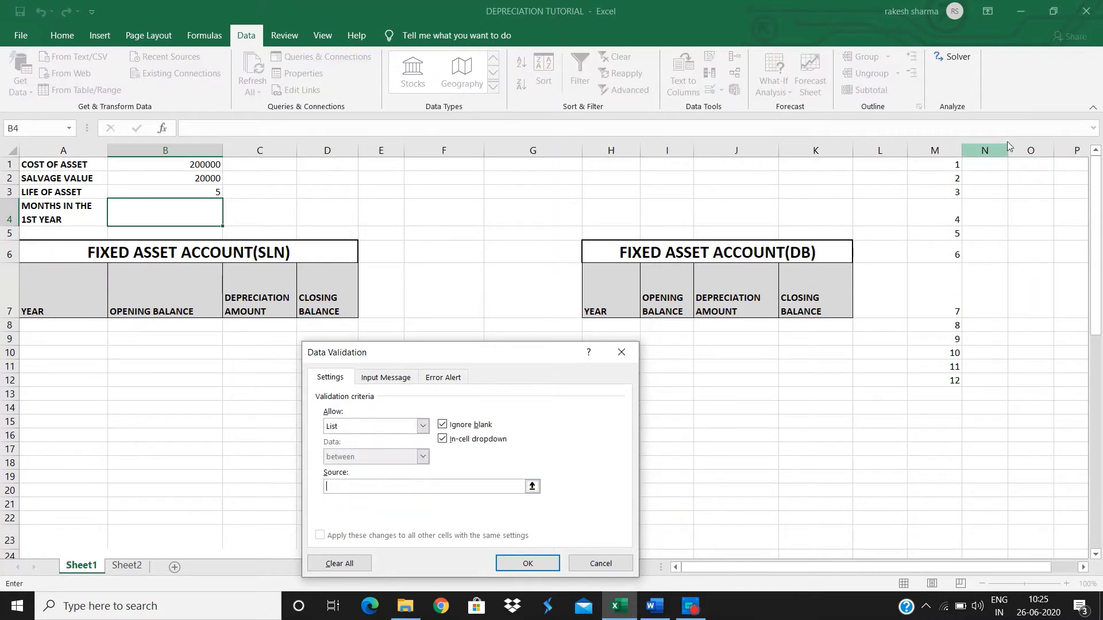
click(952, 167)
drag(953, 166, 949, 382)
click(527, 564)
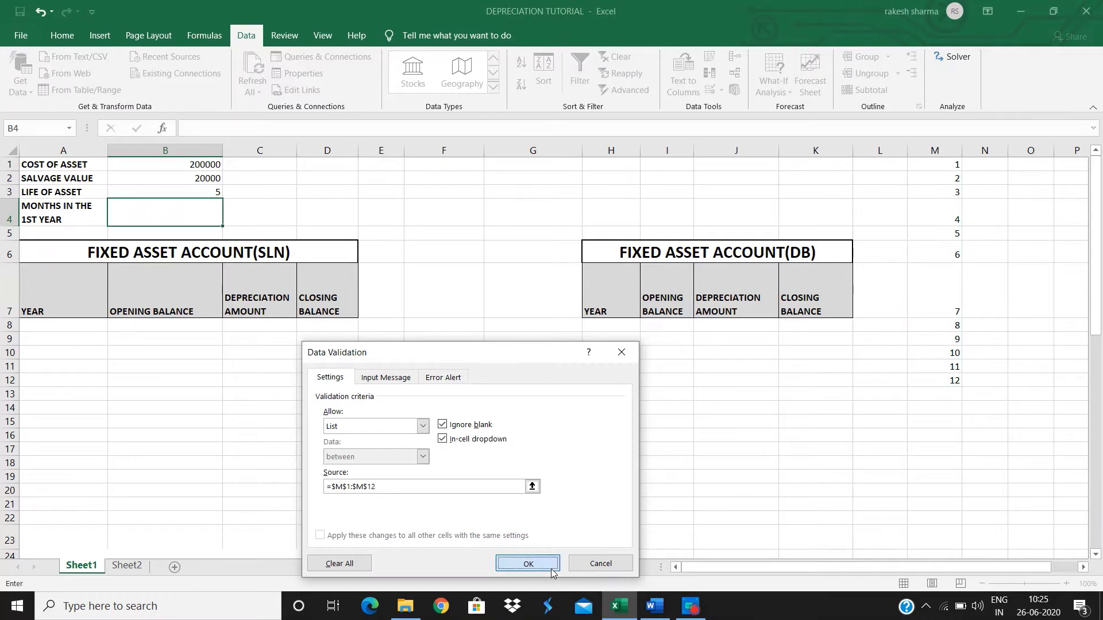
click(229, 219)
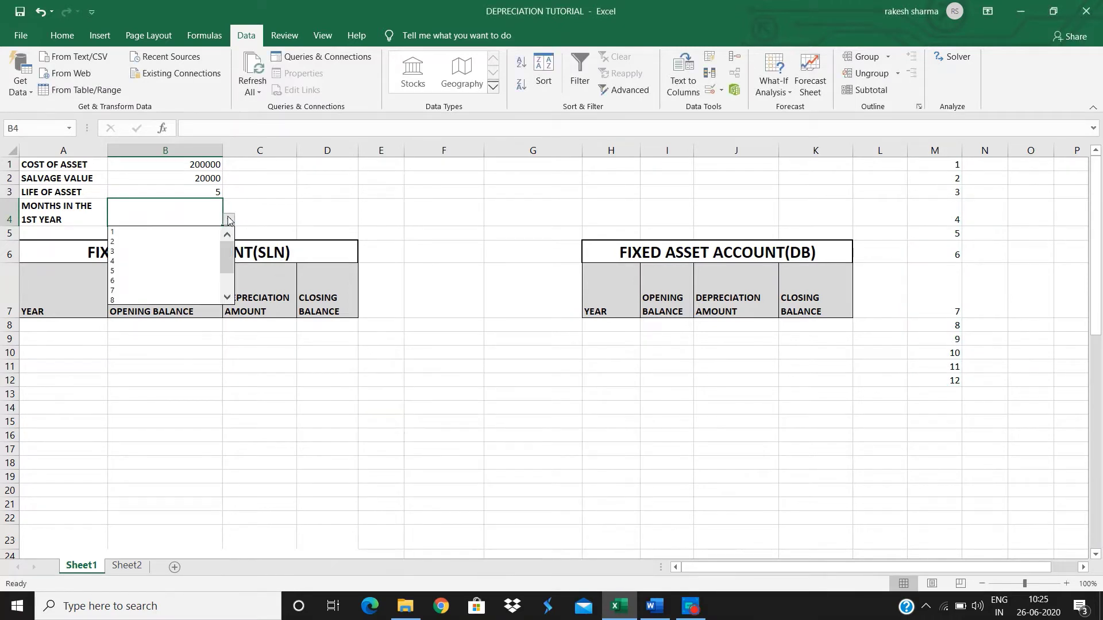
click(211, 261)
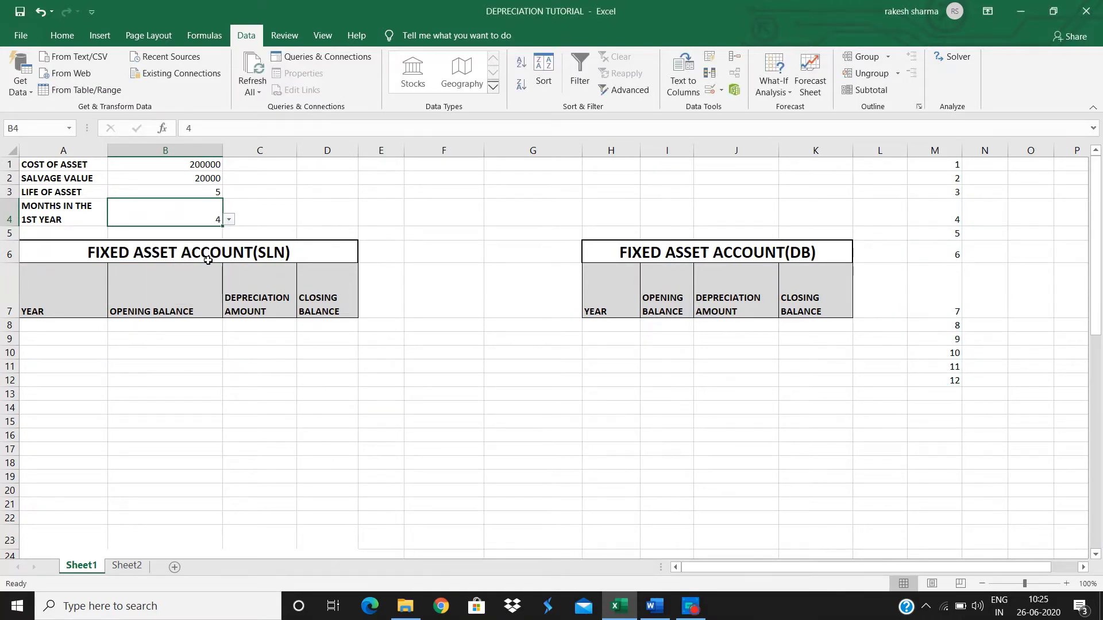
Step: Enter 1 as the first year in cell A8 of the SLN table
click(48, 326)
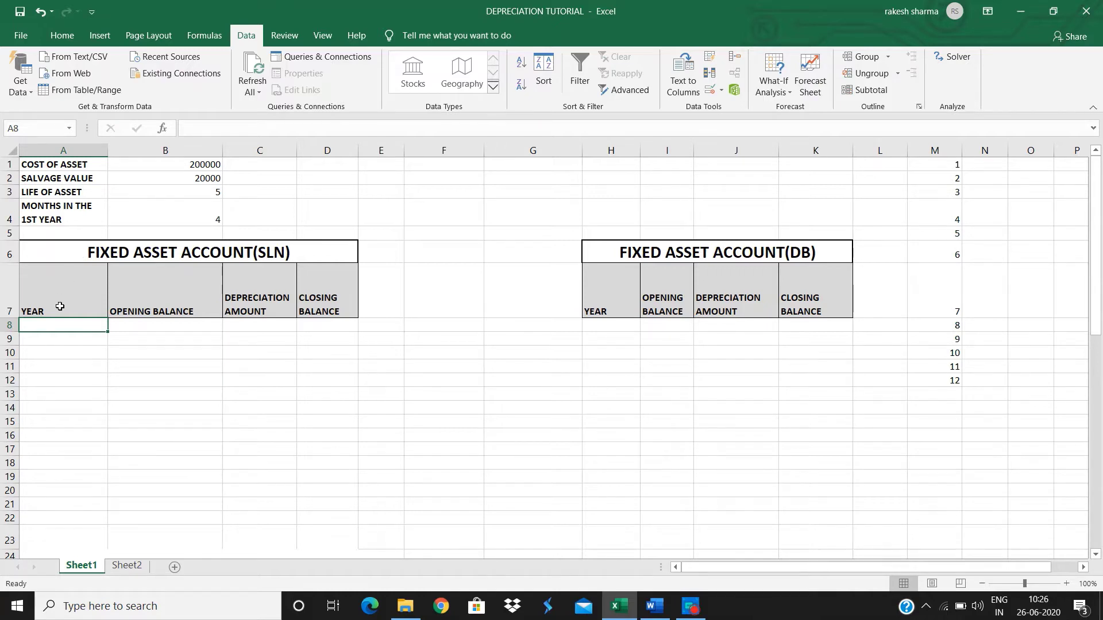
text(1)
key(Return)
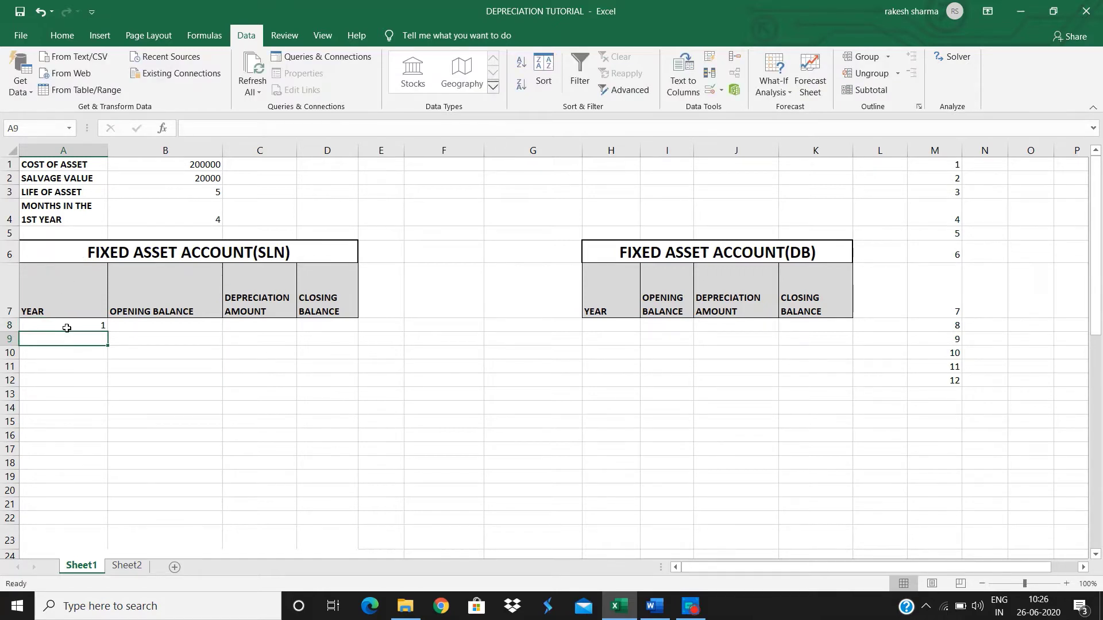
Step: Enter =IF(A8<$B$3+1,A8+1," ") in A9 and fill it down the YEAR column to A21
text(=if)
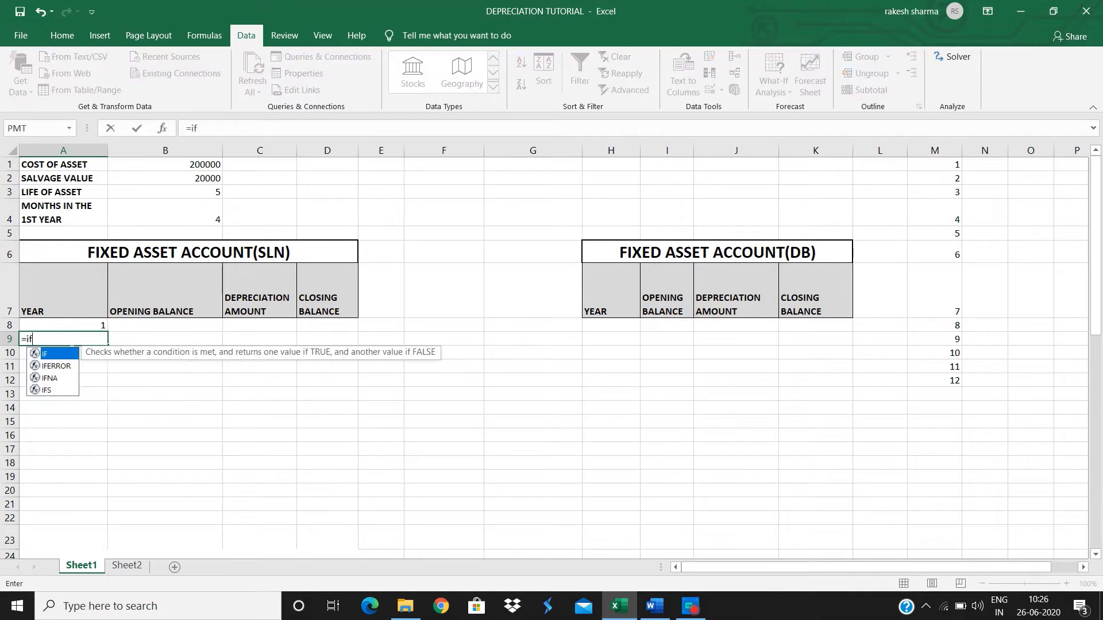
key(Tab)
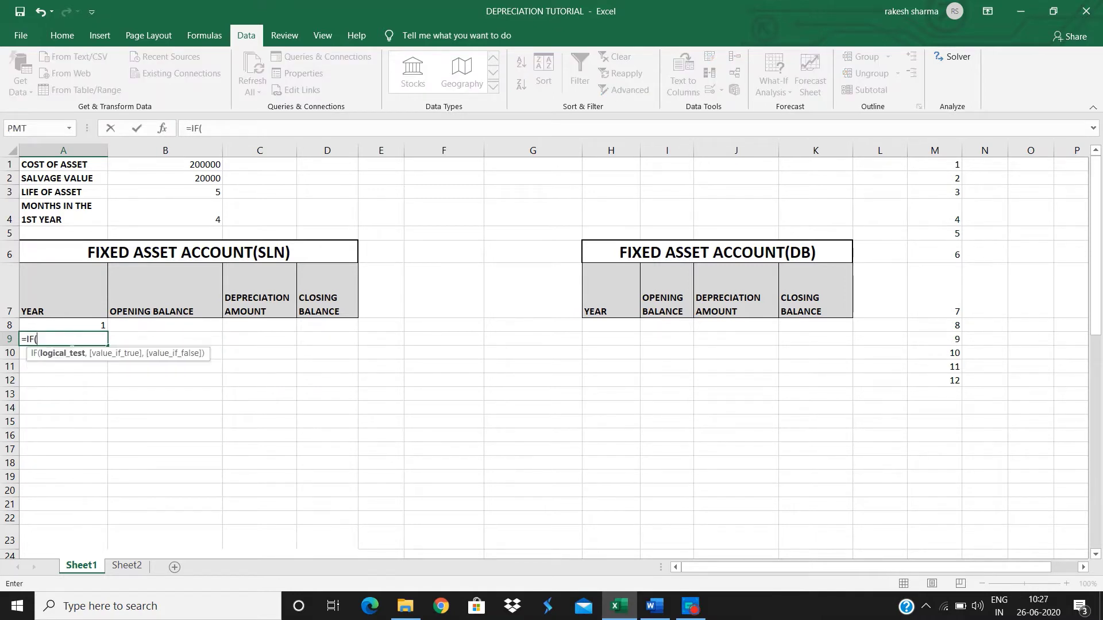
click(95, 324)
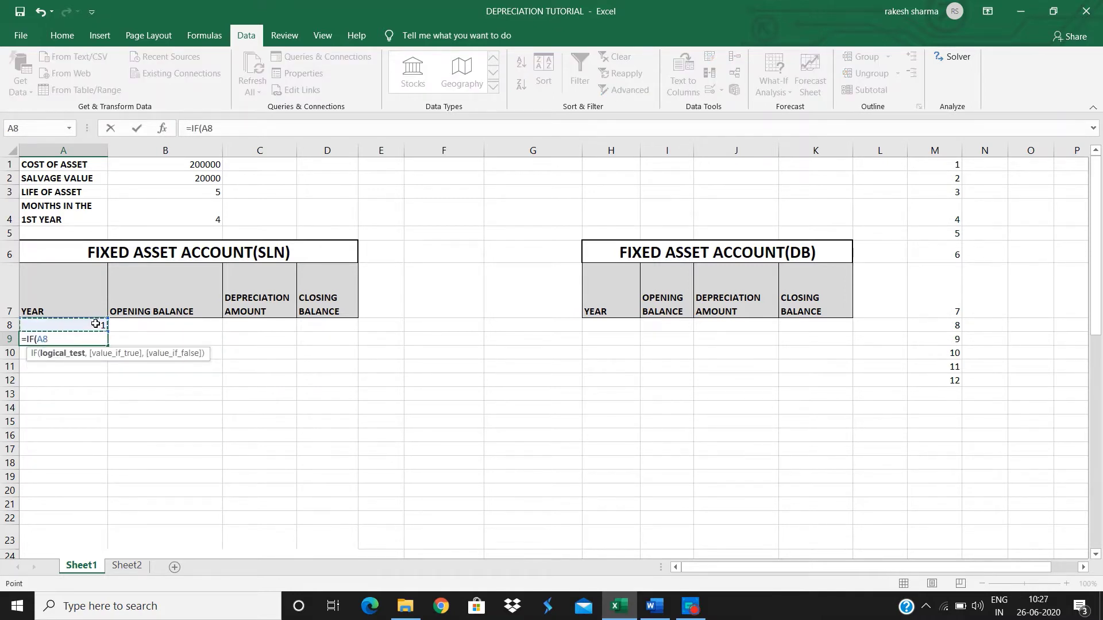
text(<)
click(211, 194)
text(+1)
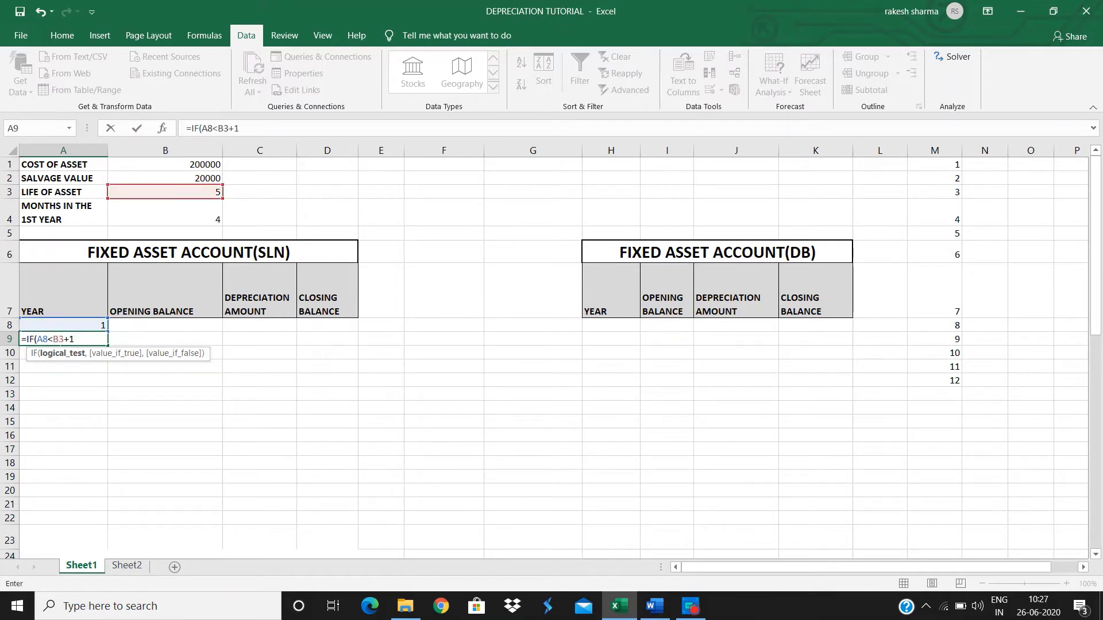
click(59, 339)
key(F4)
click(87, 340)
text(,)
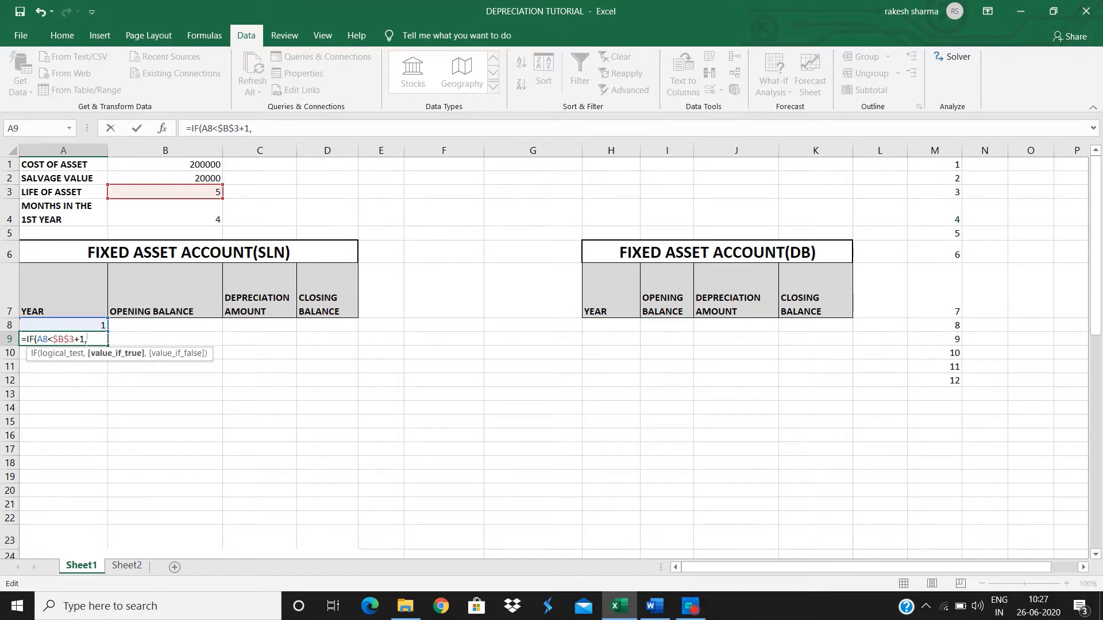
click(91, 327)
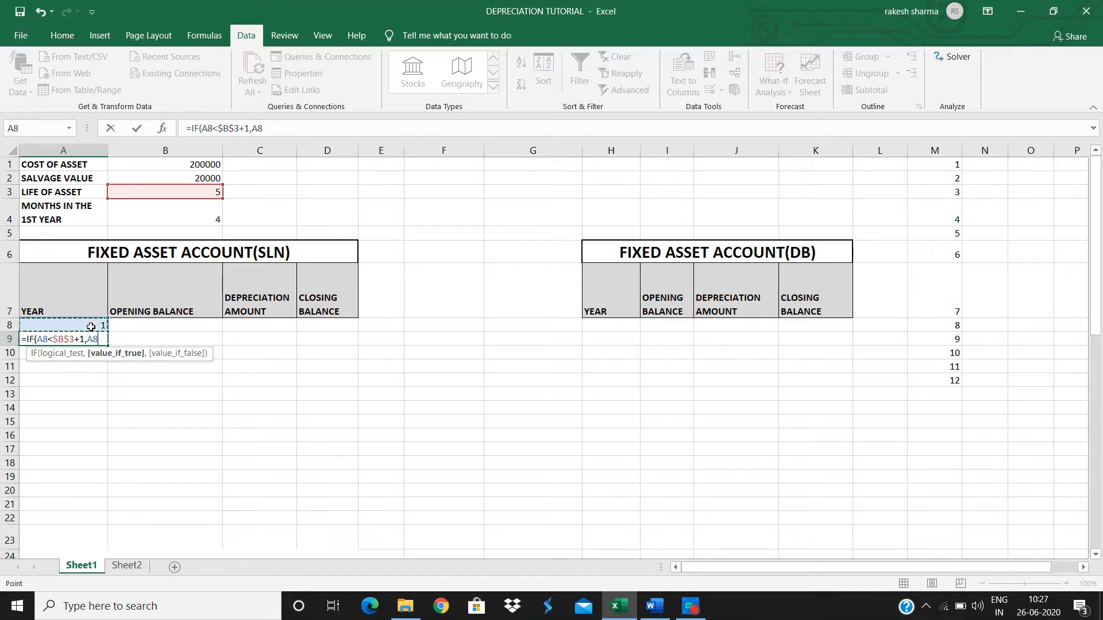
text(+1,)
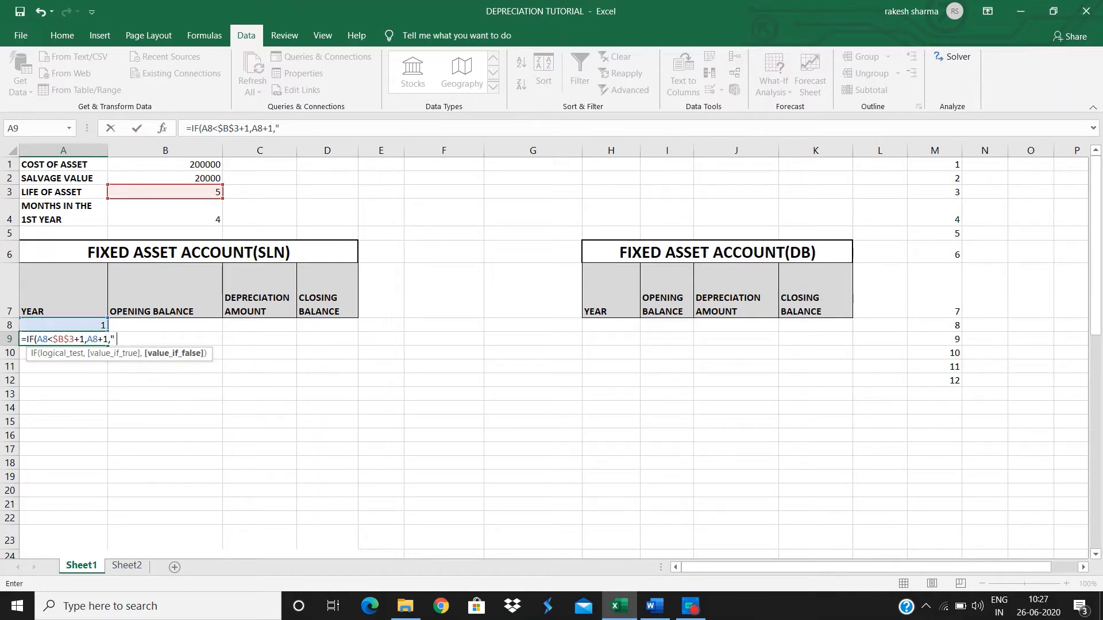
key(Return)
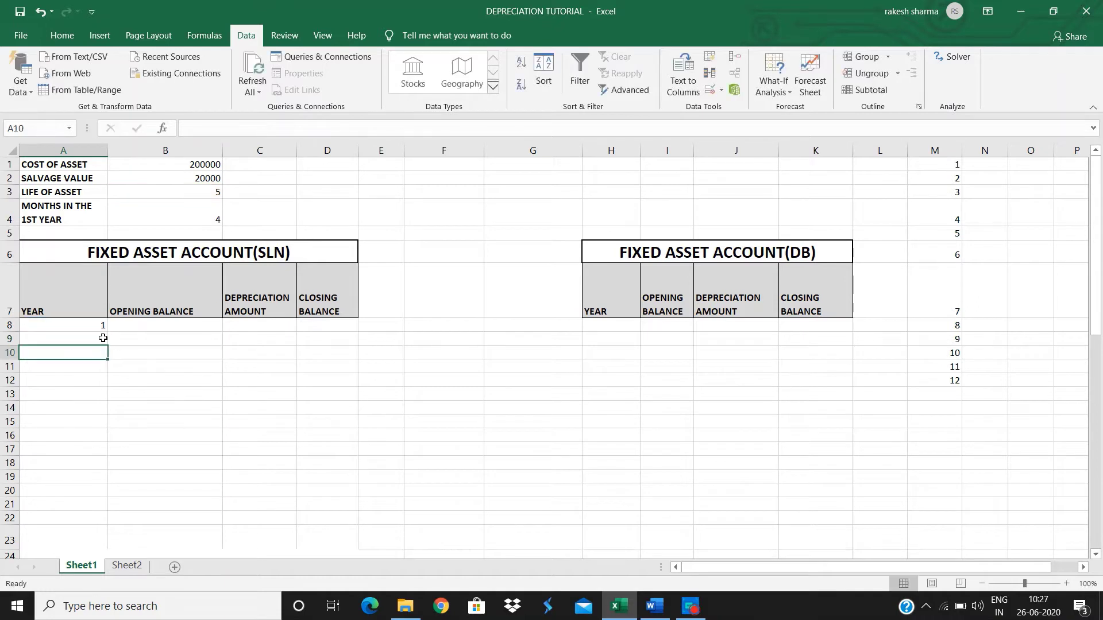
click(97, 340)
drag(110, 347, 101, 508)
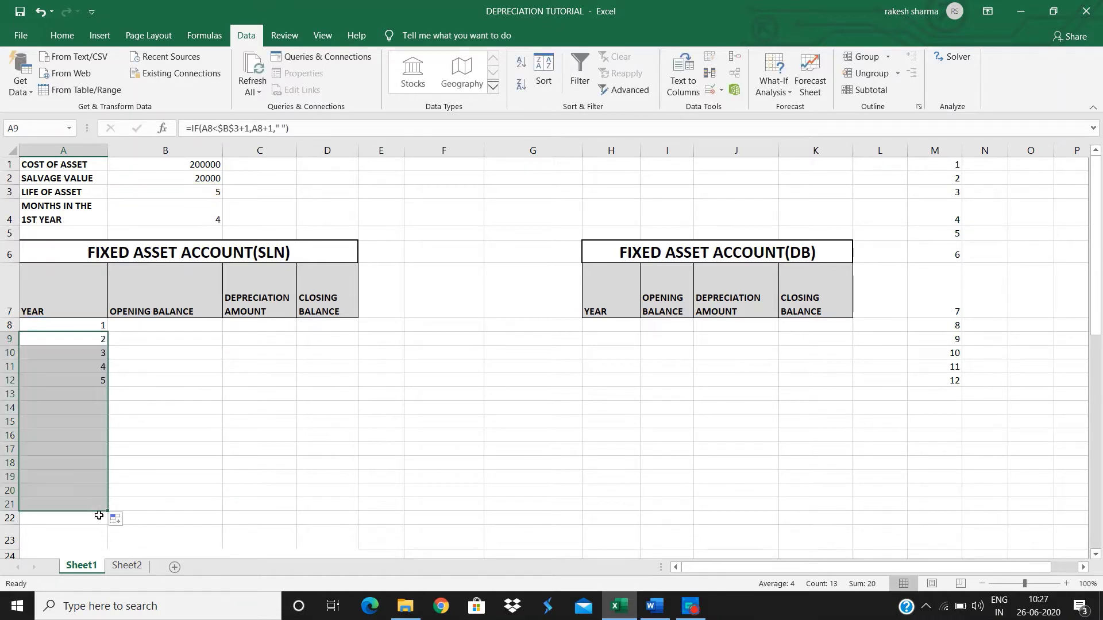
Step: Link the first-year opening balance in B8 to the cost of the asset with =B1
click(164, 326)
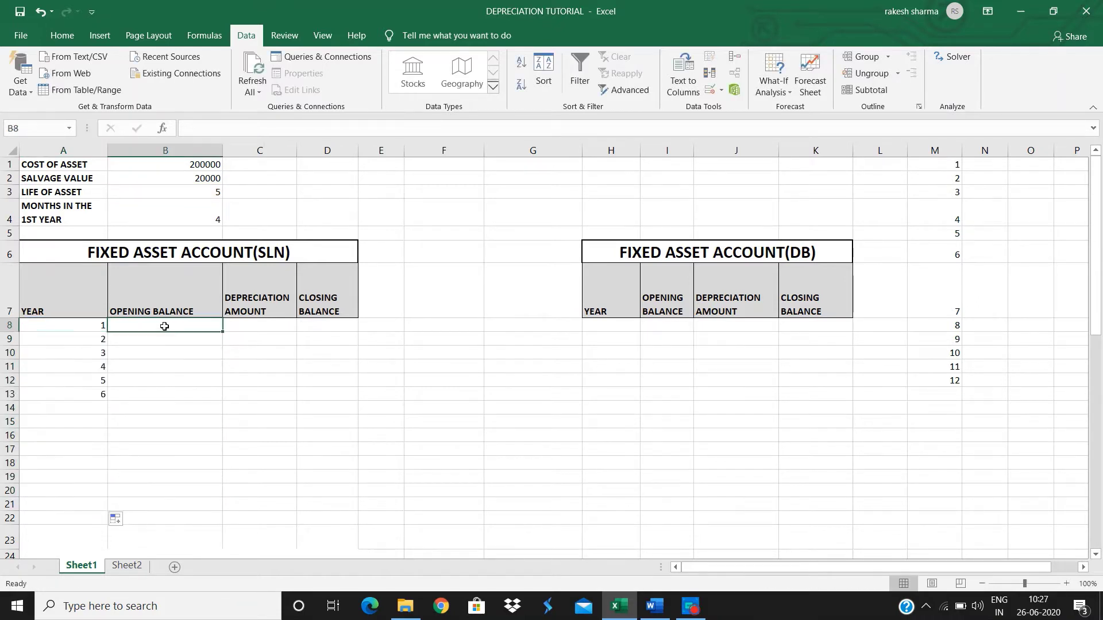
text(=)
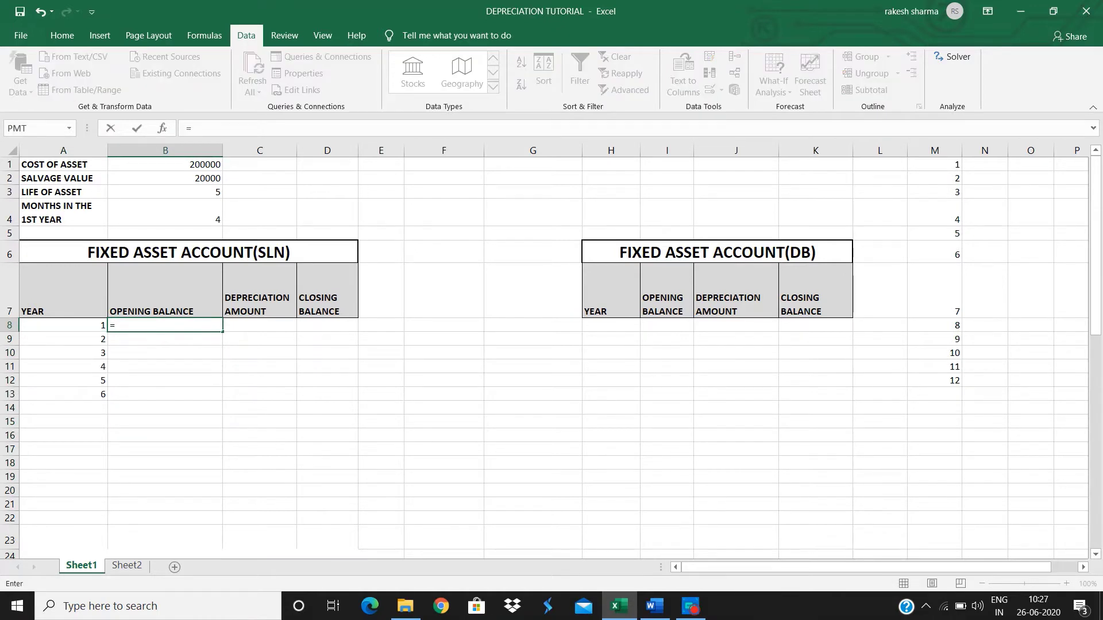
click(199, 163)
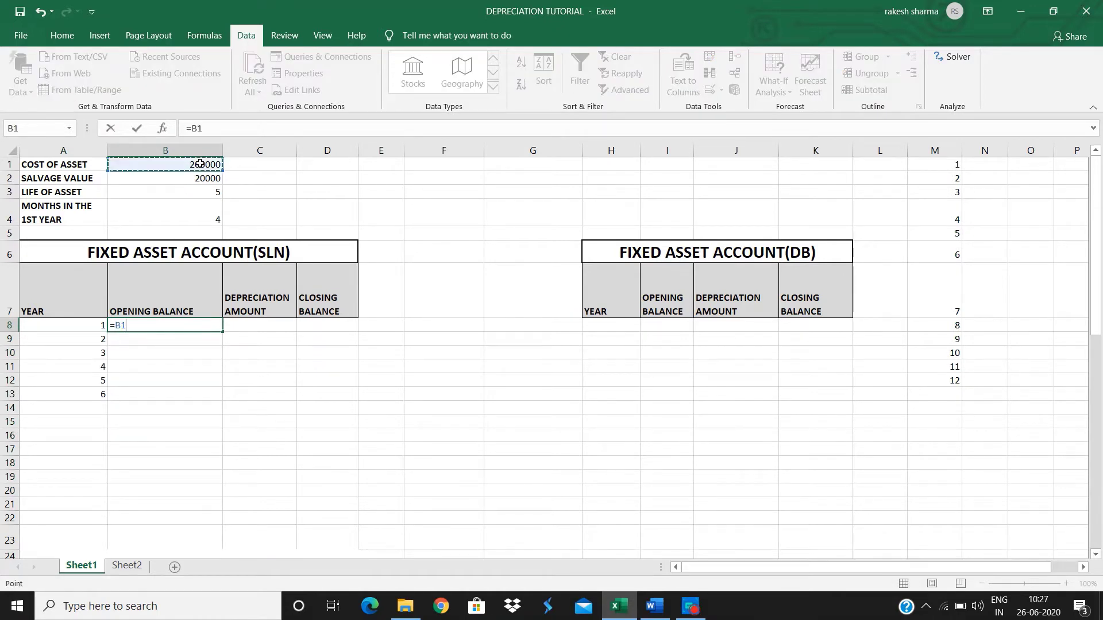
key(Return)
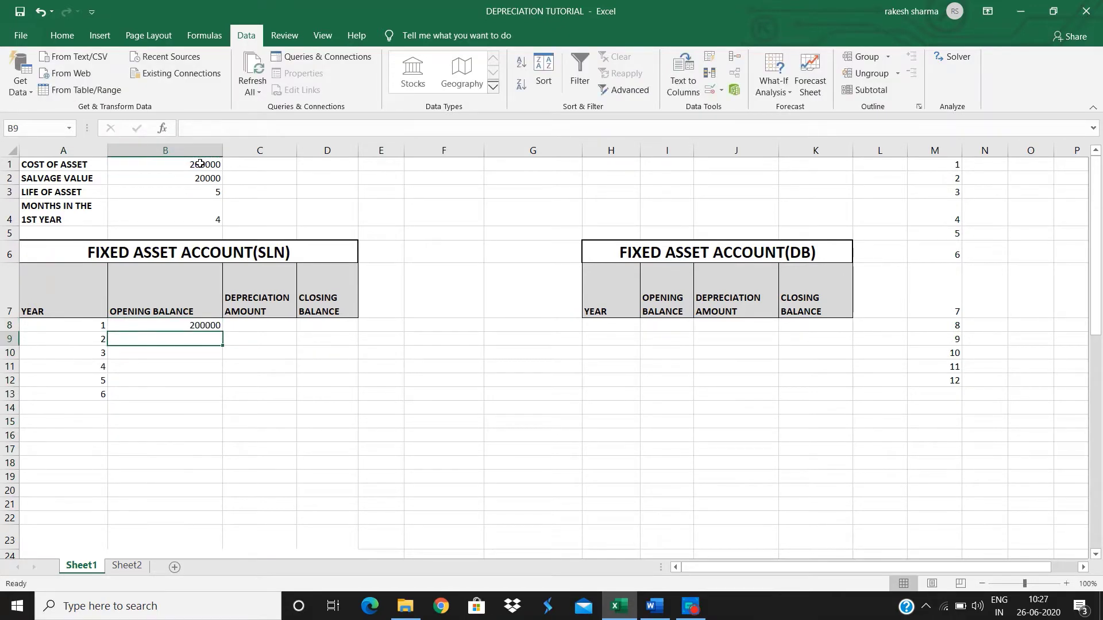
Step: Calculate the first-year straight-line depreciation in C8 with =SLN(B1,B2,B3)*B4/12
click(266, 324)
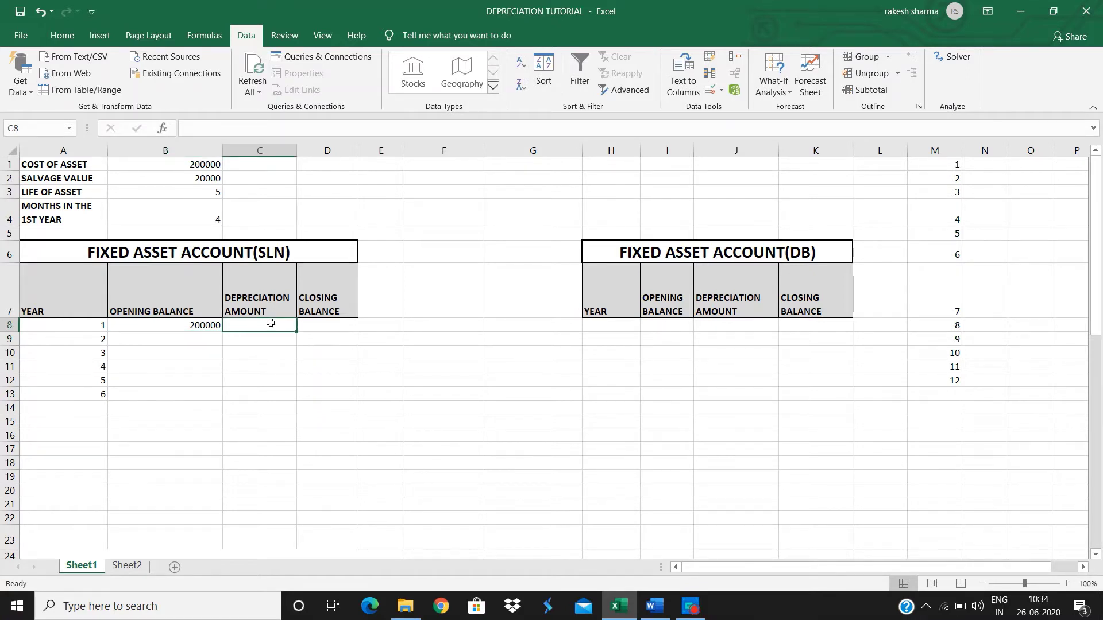
text(=sln)
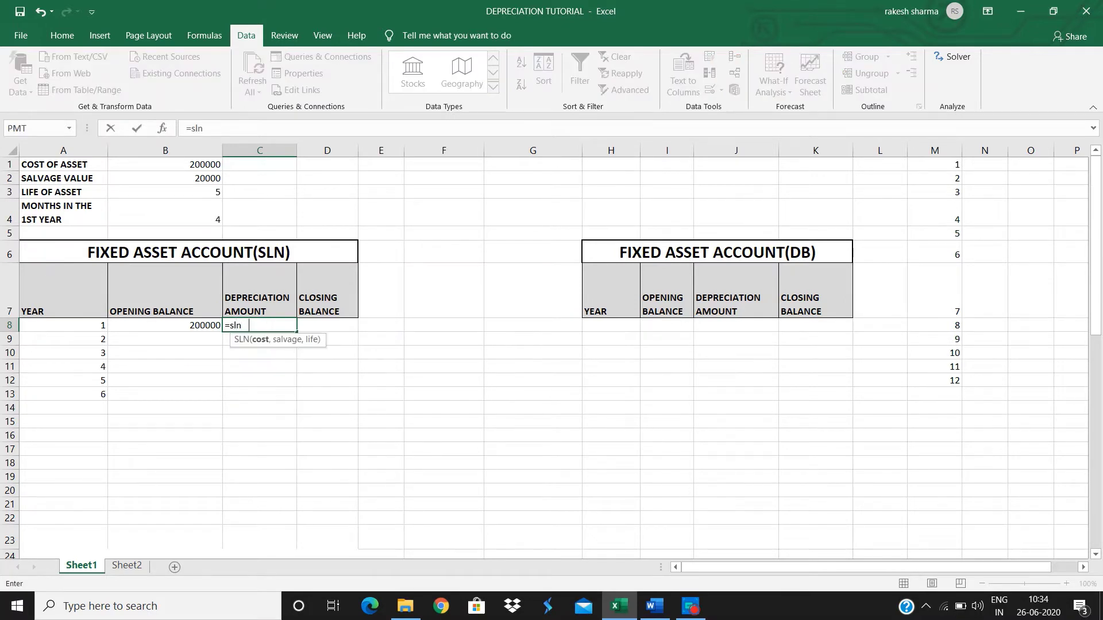
key(Tab)
click(199, 165)
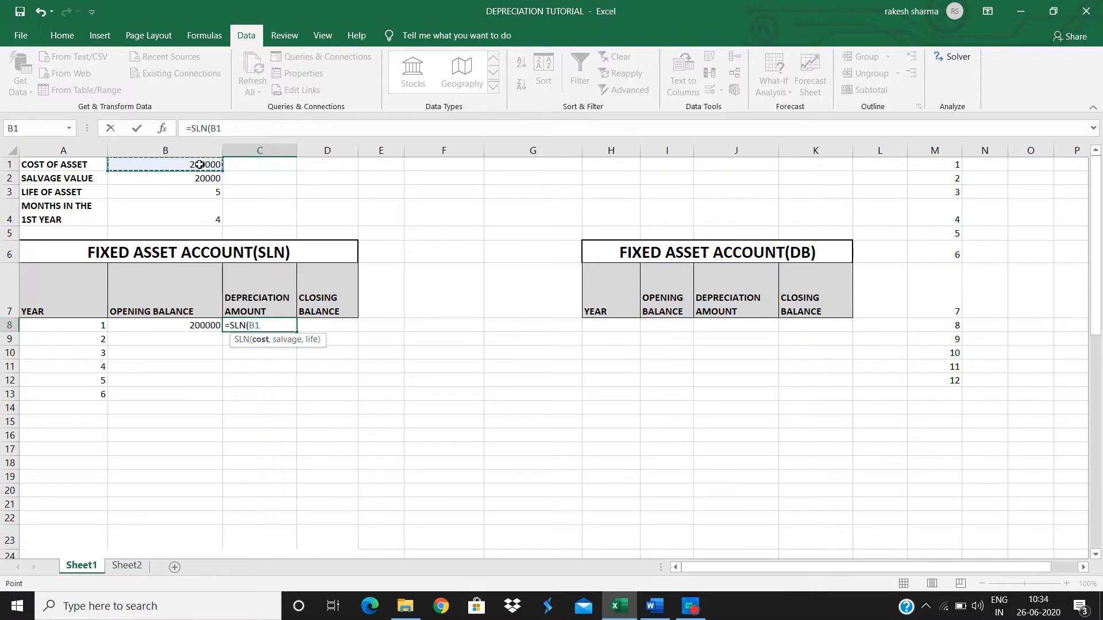
text(,)
click(205, 178)
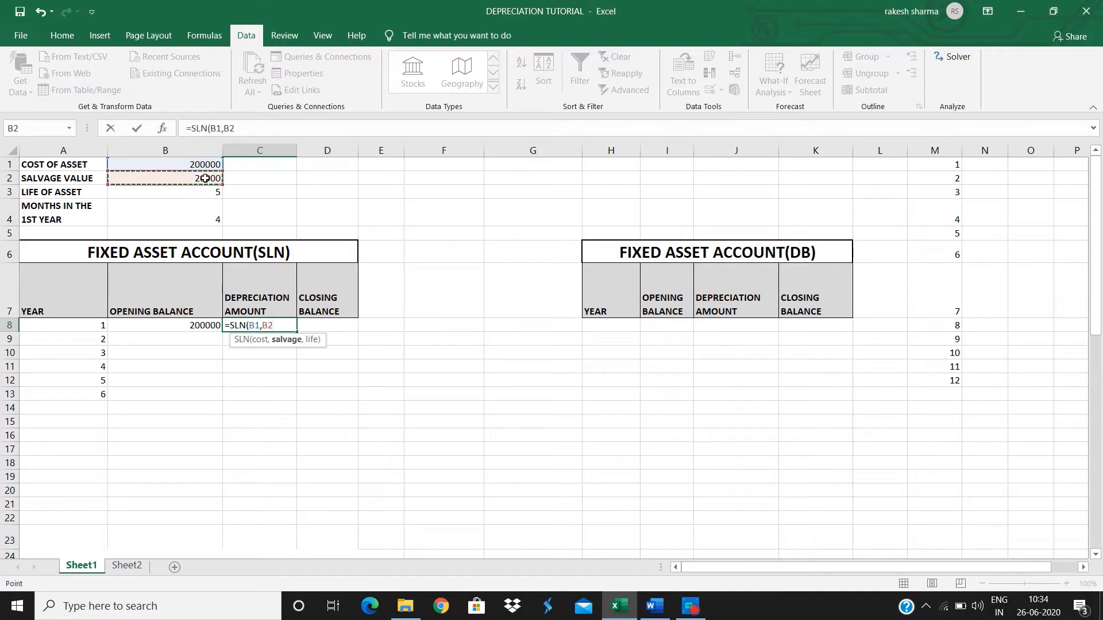
text(,)
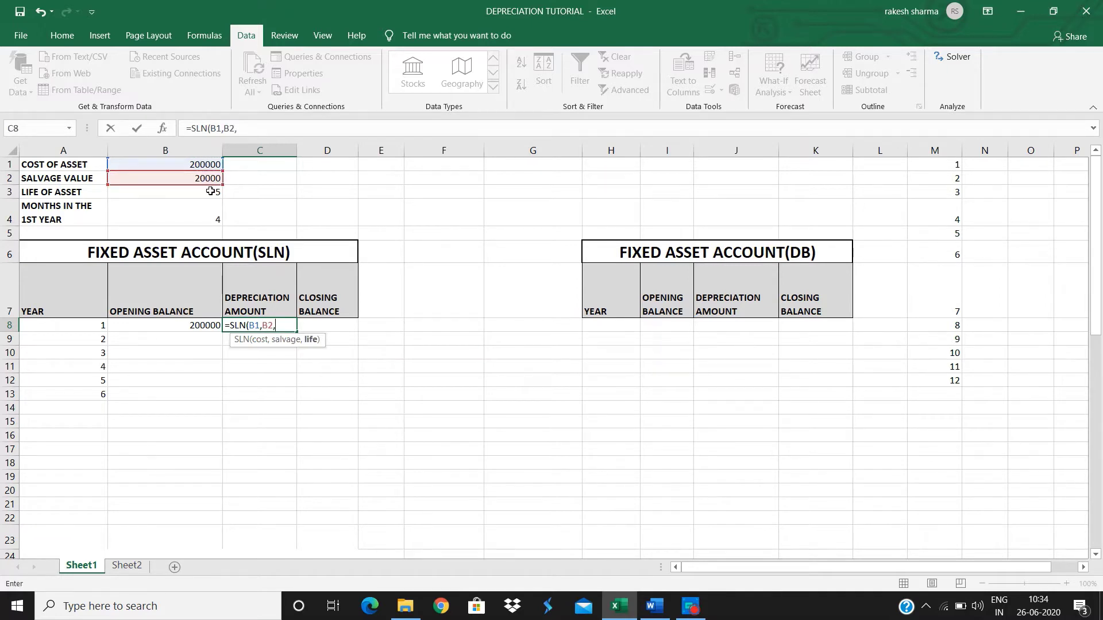
click(211, 192)
text()*)
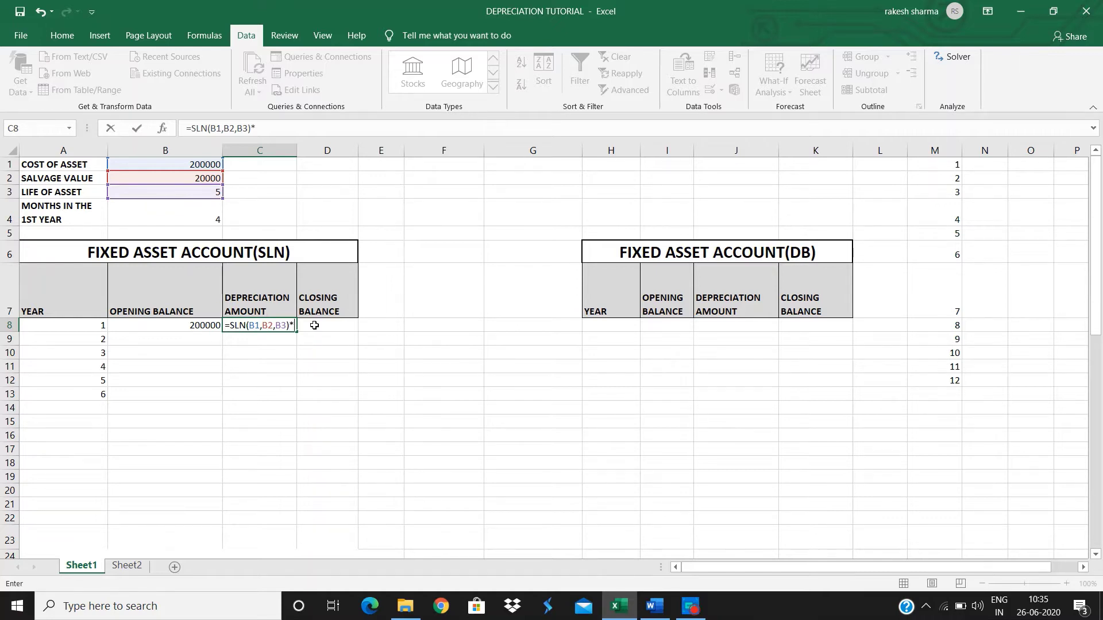
click(208, 214)
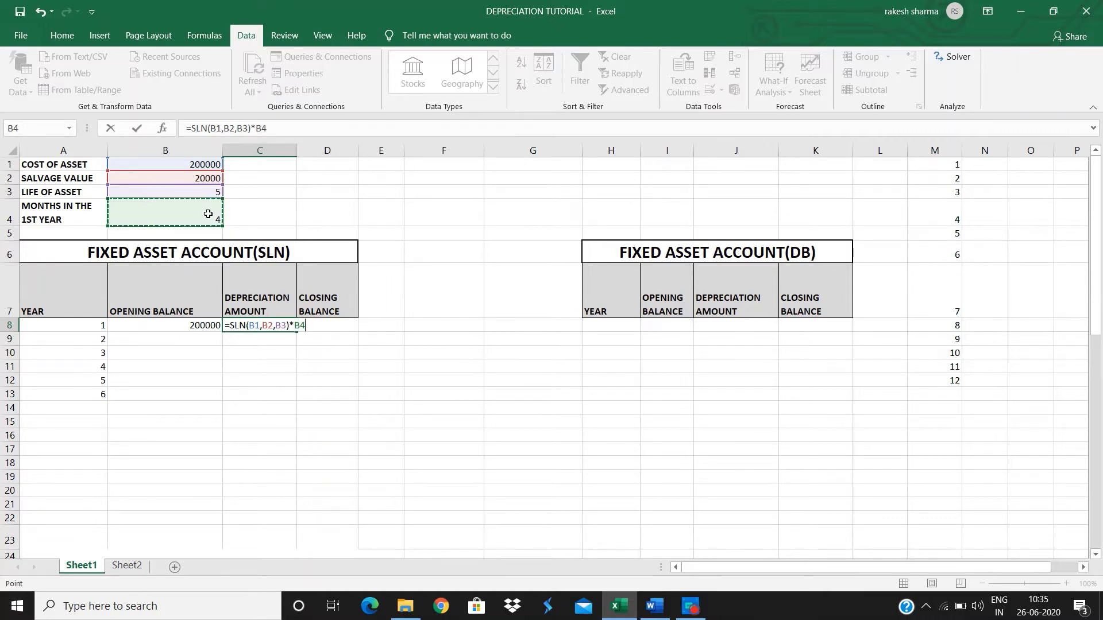
text(/12)
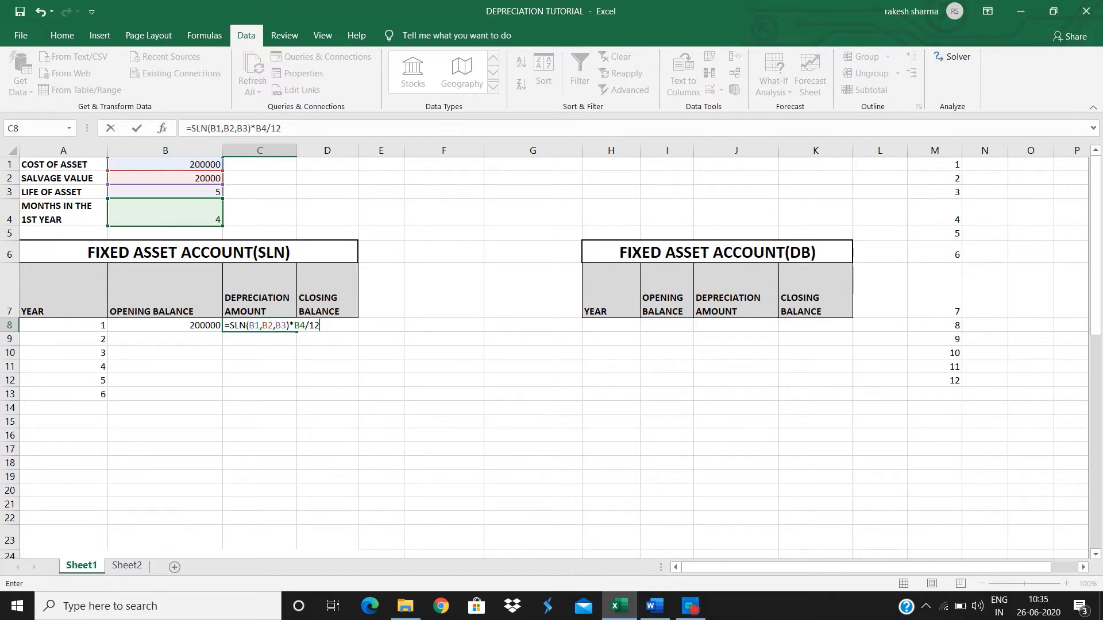
key(ctrl+Return)
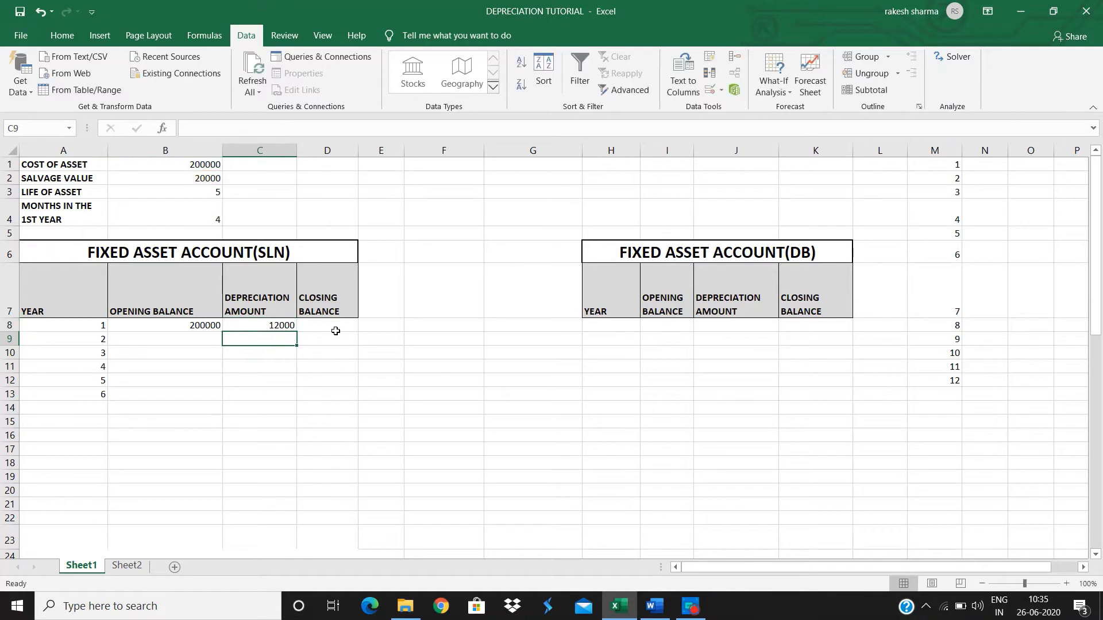
Step: Calculate the first-year closing balance in D8 of the SLN table with =IF(COUNT(A8)=1,B8-C8," ")
click(331, 325)
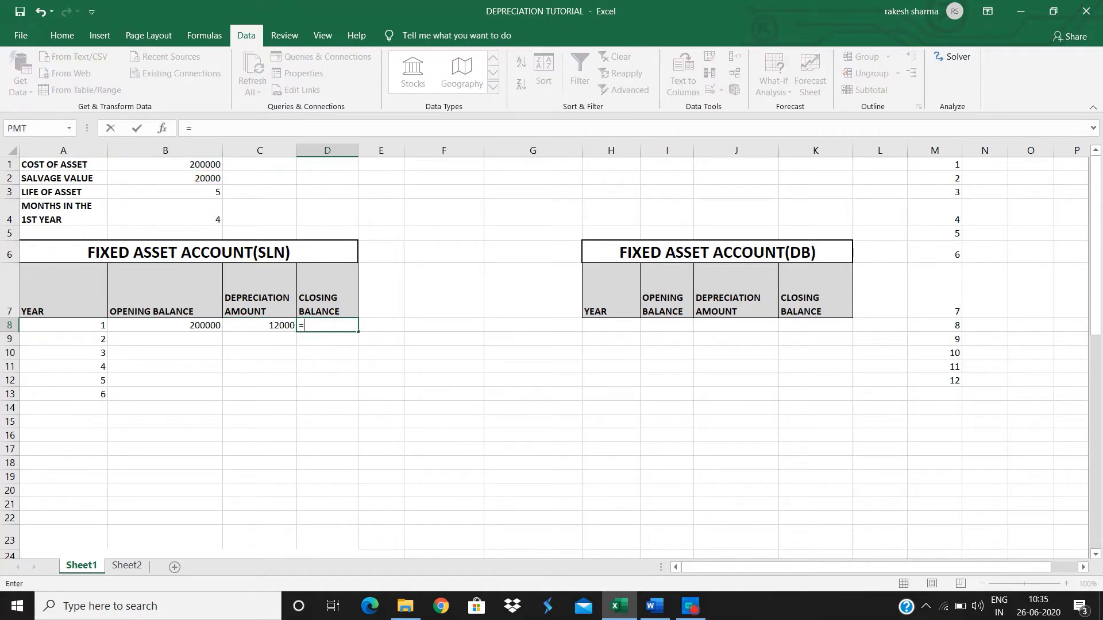
text(=IF(count)
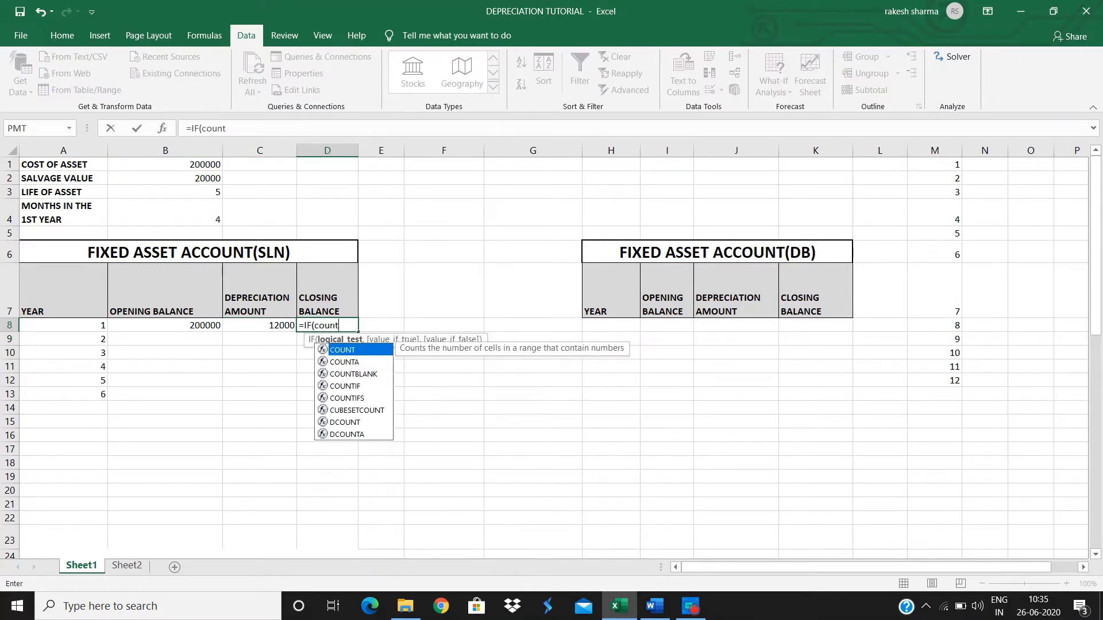
key(Tab)
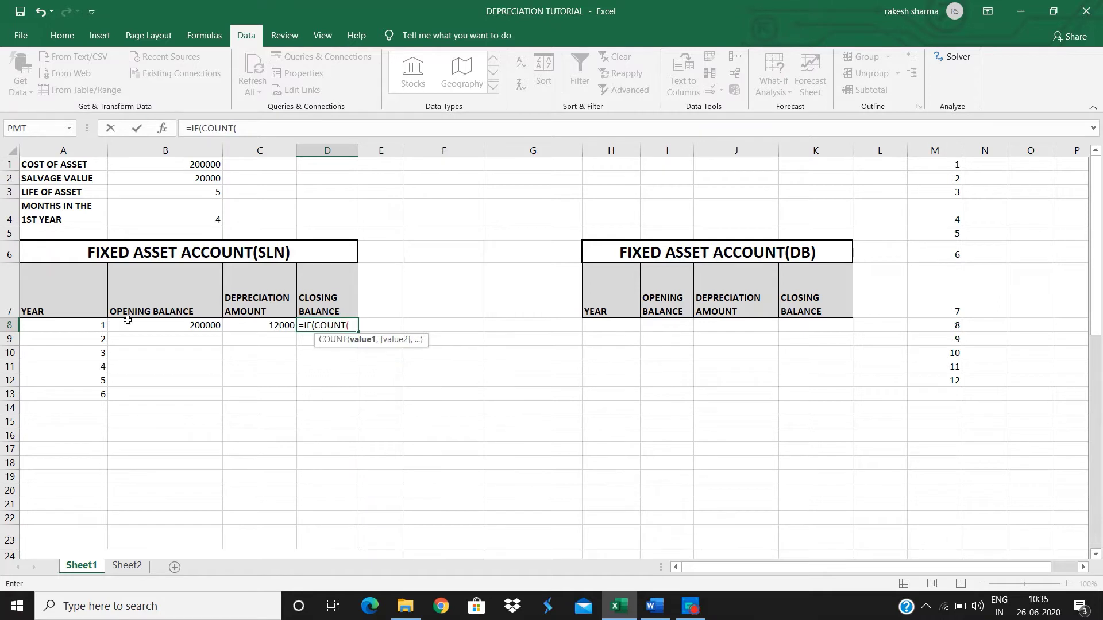
click(73, 325)
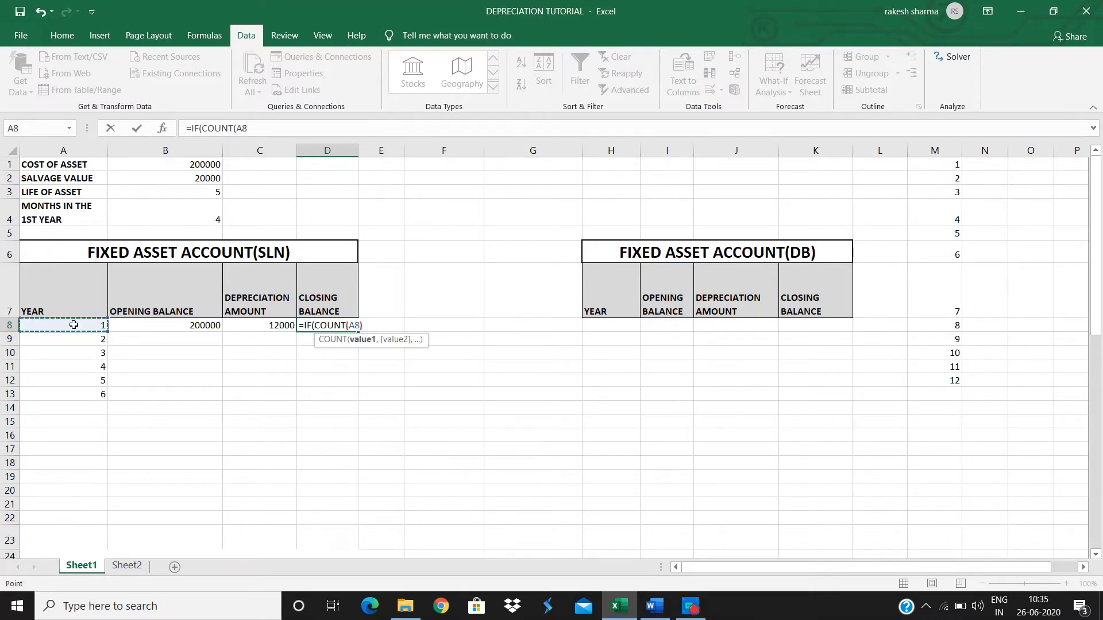
text()=1,)
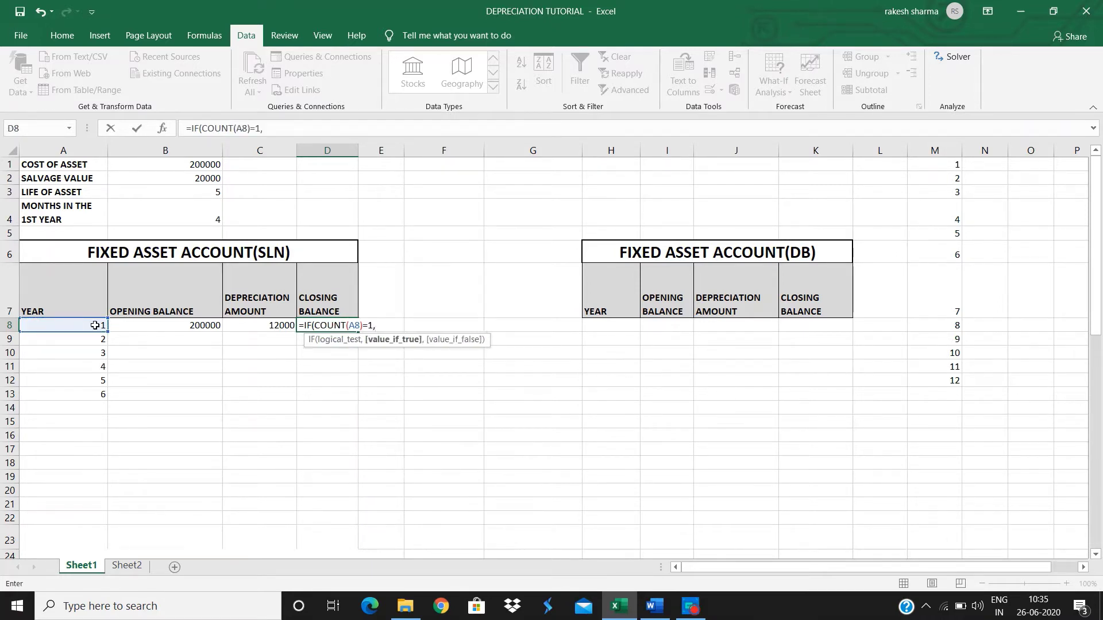
click(152, 328)
text(-)
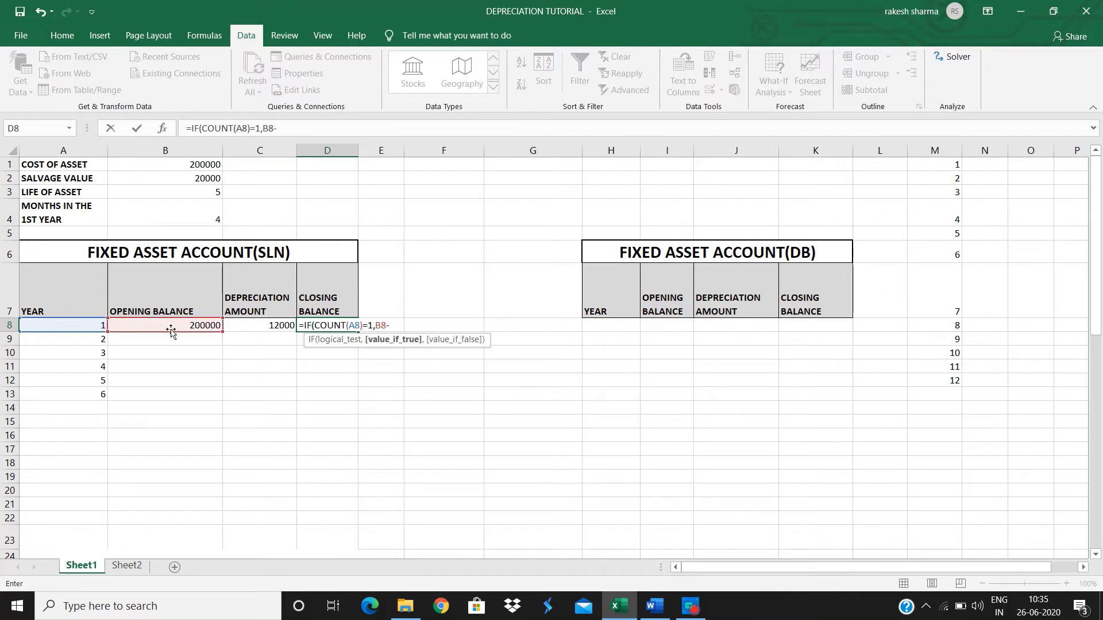
click(245, 327)
text(,)
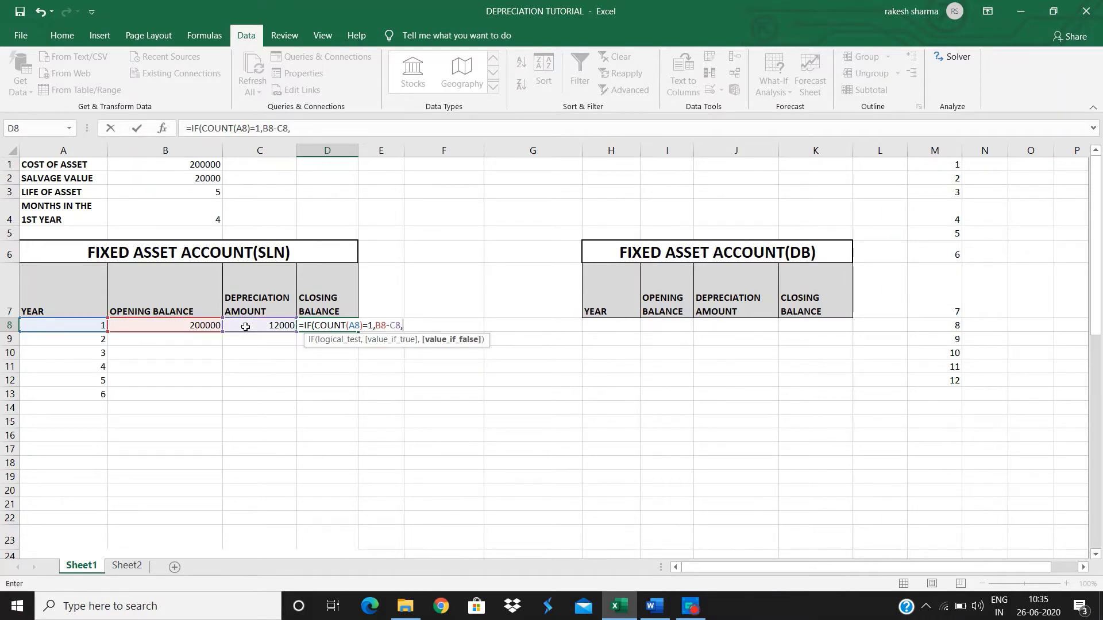
text(" "))
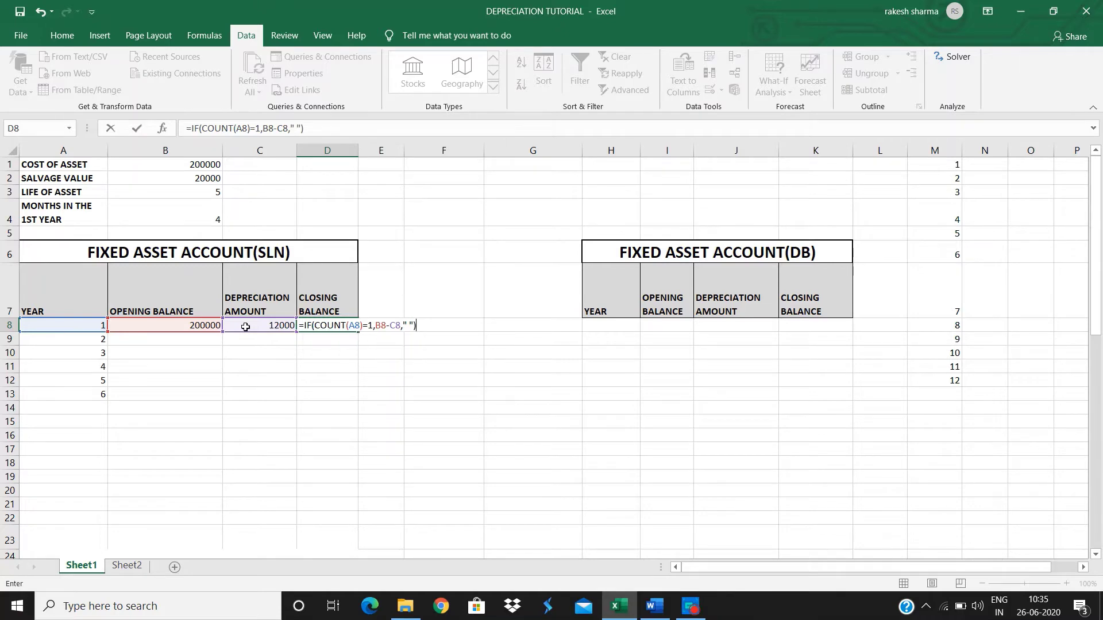
key(Return)
Step: Carry the previous closing balance into the second-year opening balance in B9 with =IF(COUNT(A9)=1,D8," ")
click(159, 342)
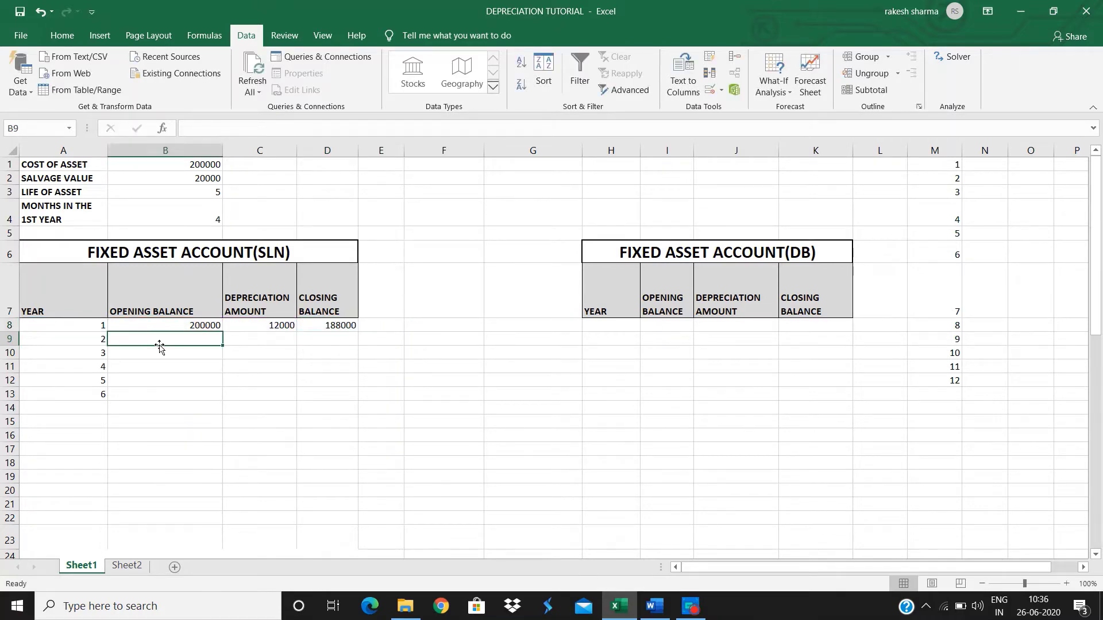
text(i=i)
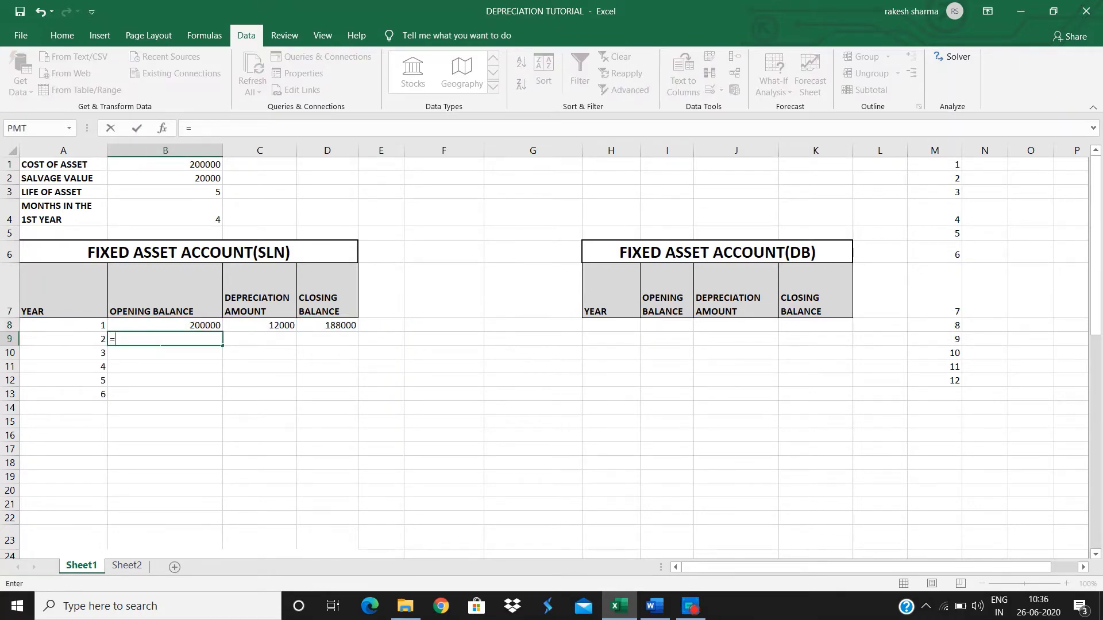
key(Tab)
text(count)
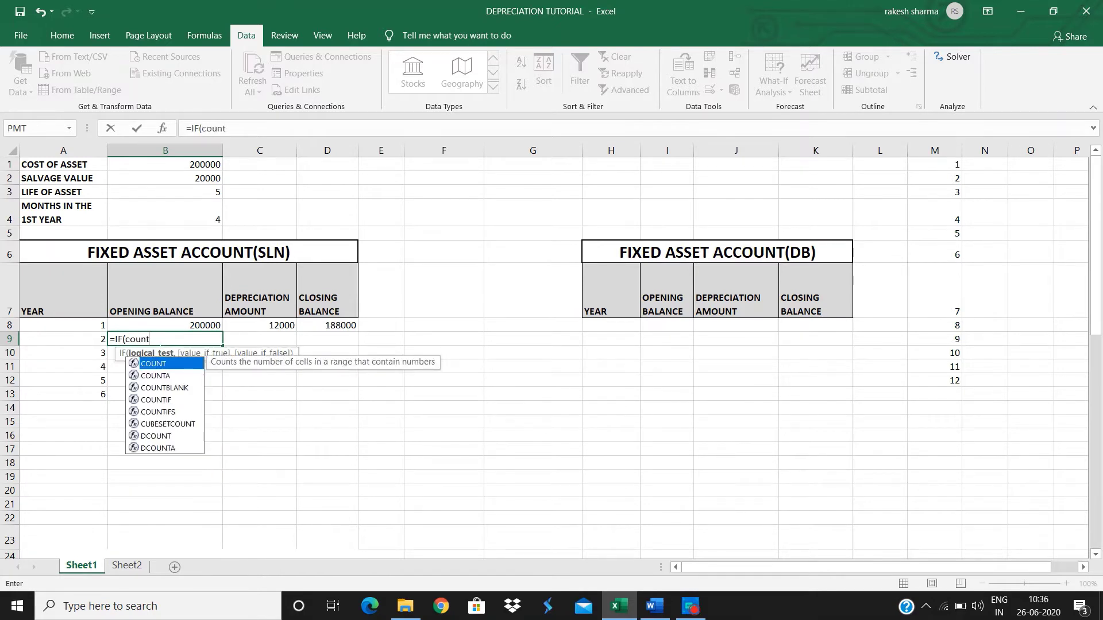
key(Tab)
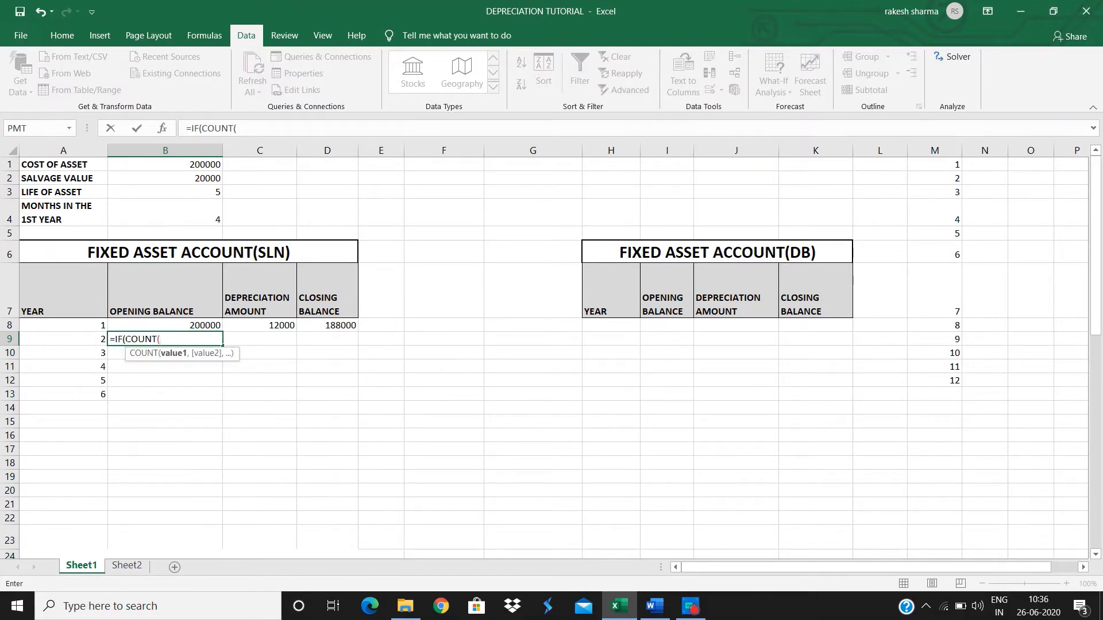
click(89, 341)
text())
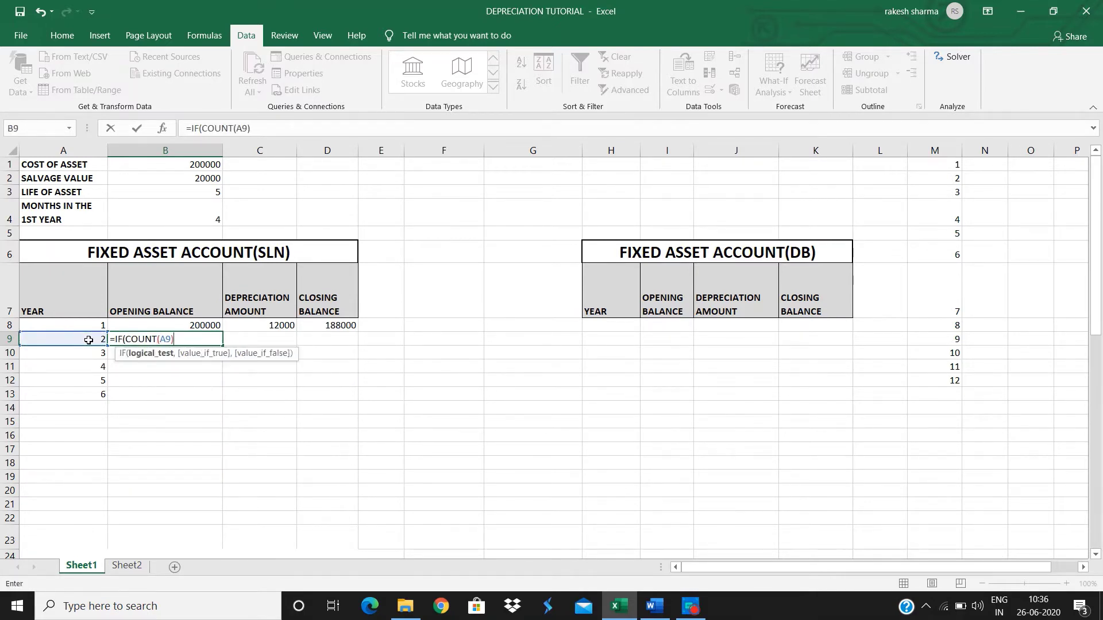
text(=1,)
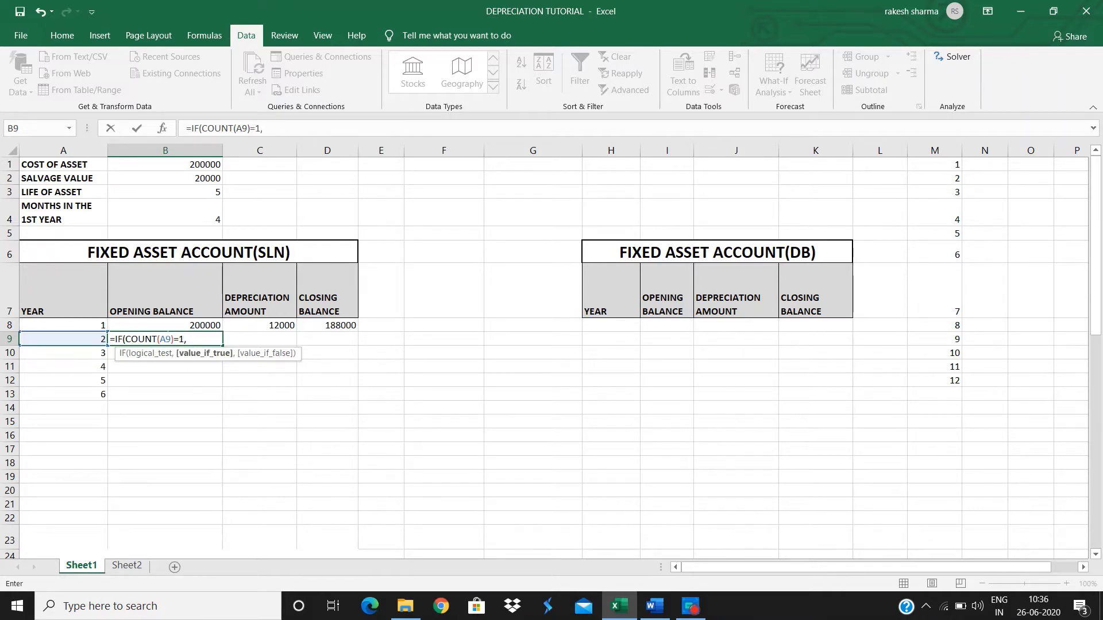
click(315, 327)
text(,)
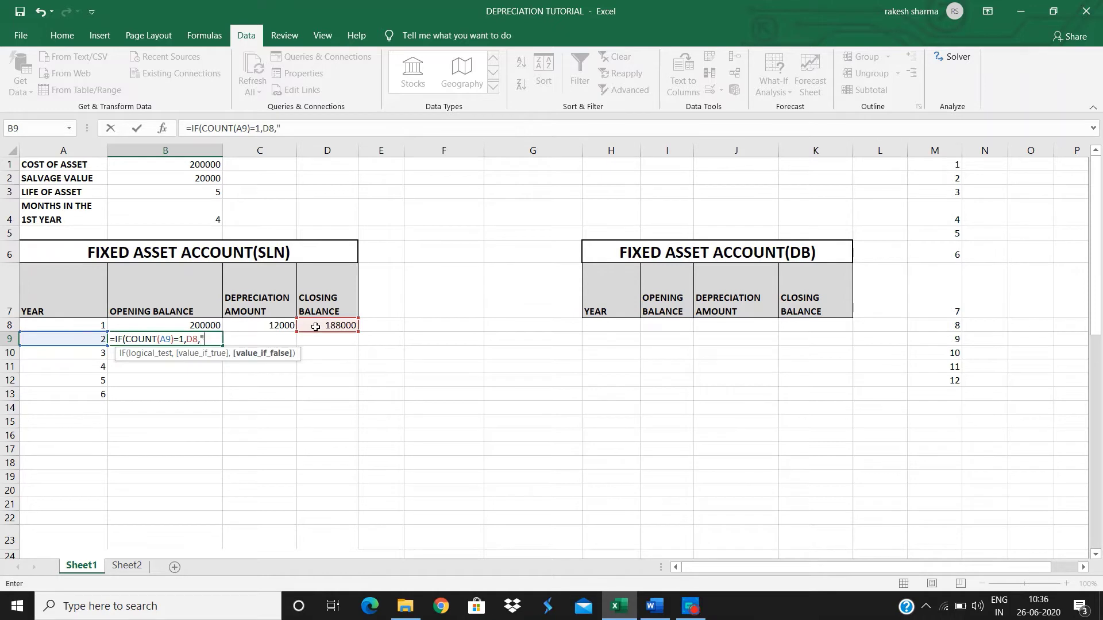
text(" "))
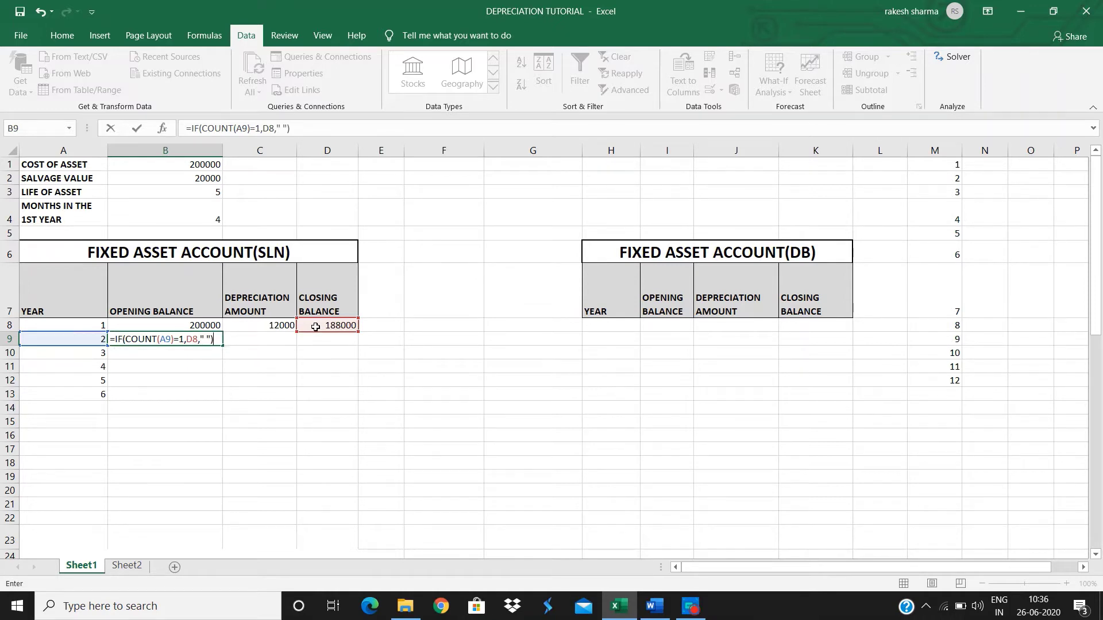
key(Return)
Step: Begin the second-year depreciation formula in C9 with the nested conditions =IF(COUNT(A9)=1,IF(A9<$B$3+1,
click(258, 341)
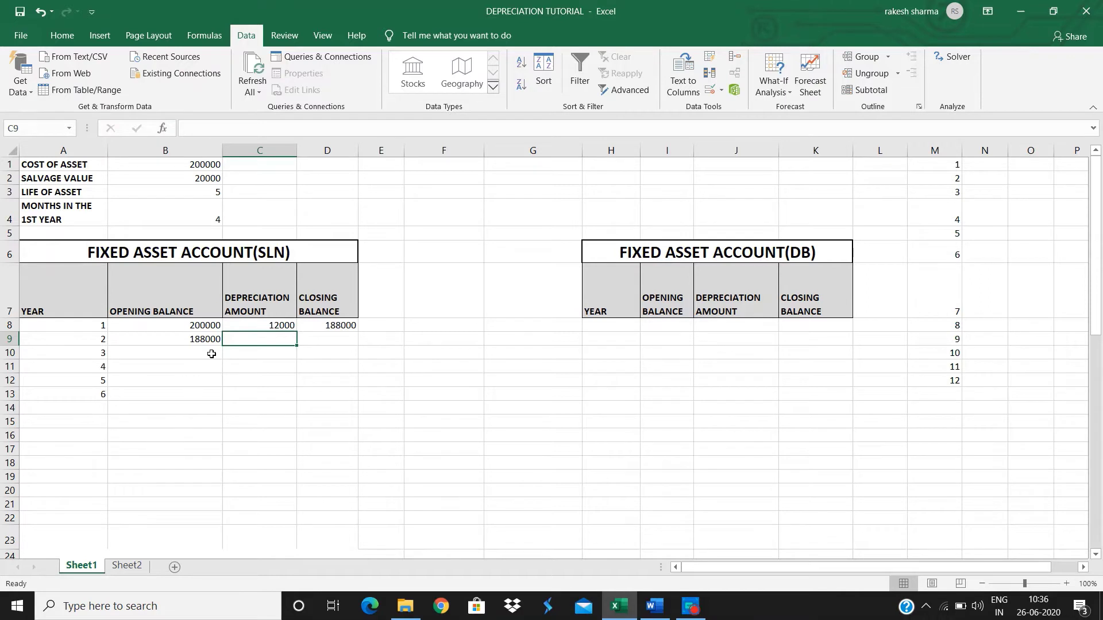
text(=IF(c)
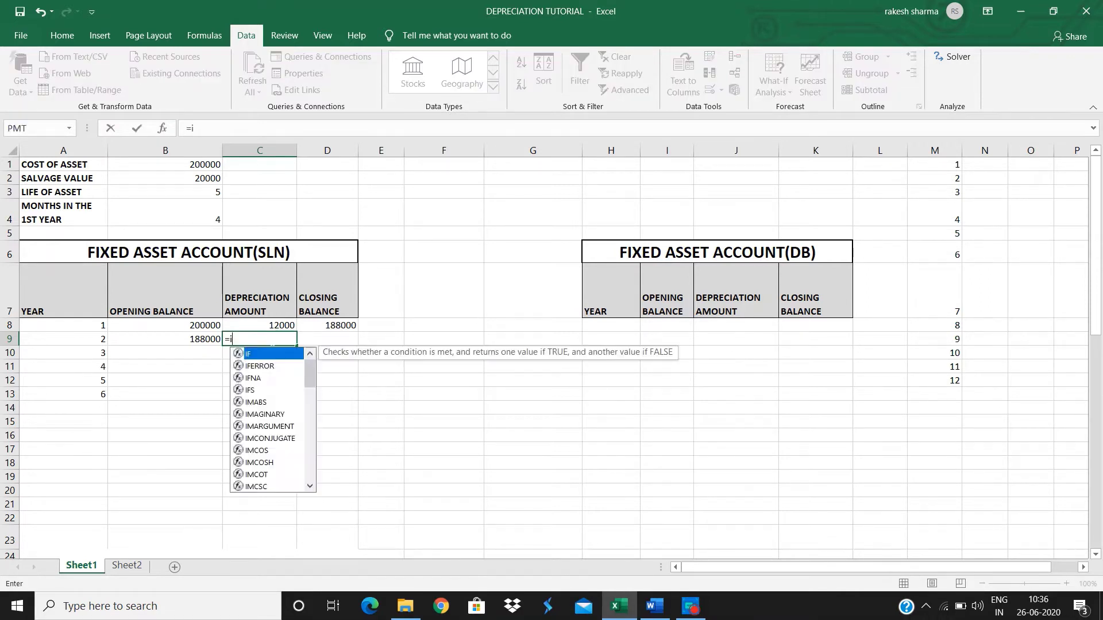
text(ount)
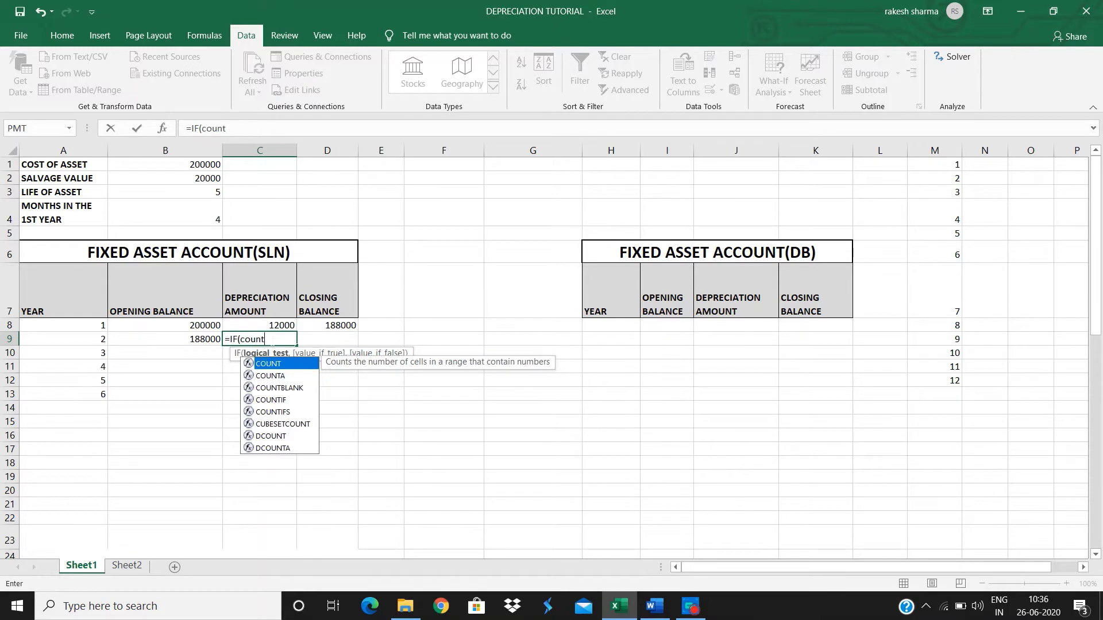
key(Tab)
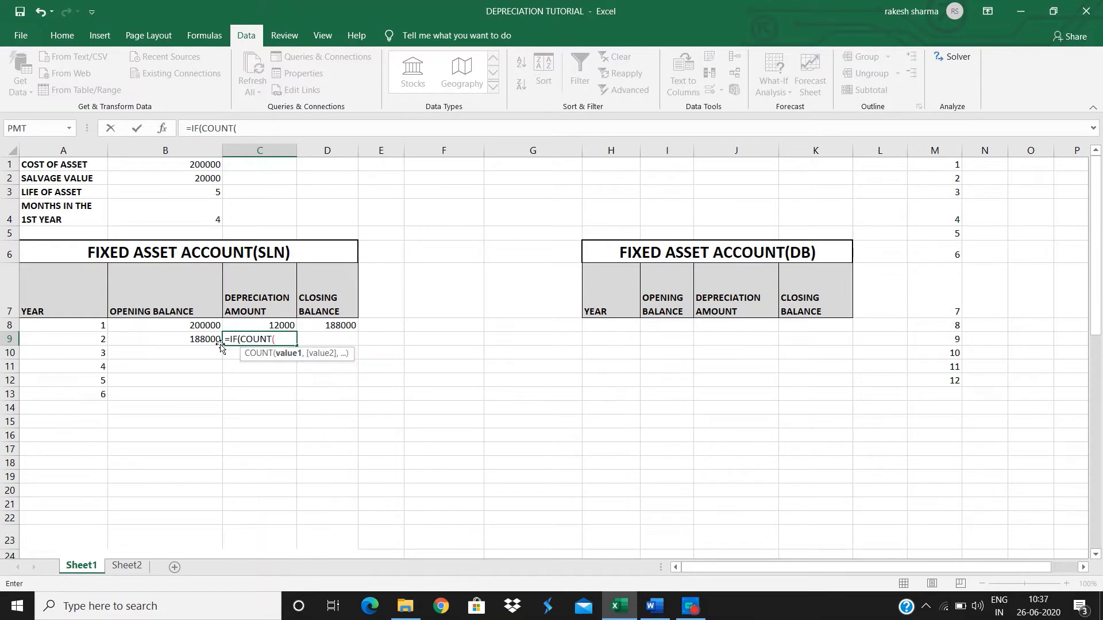
click(103, 341)
text())
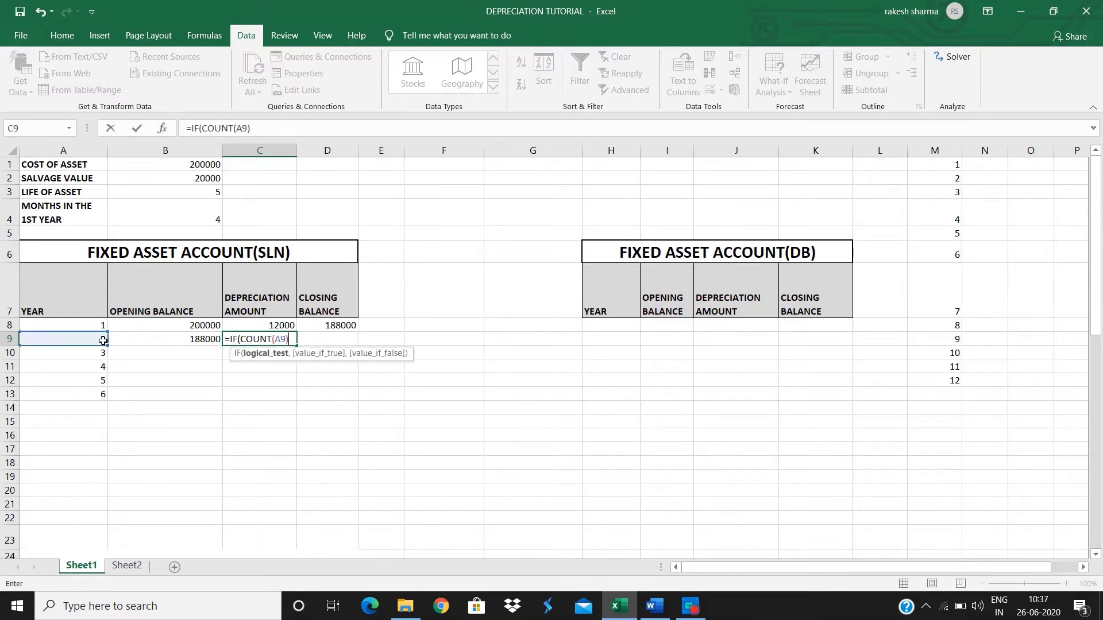
text(=1,)
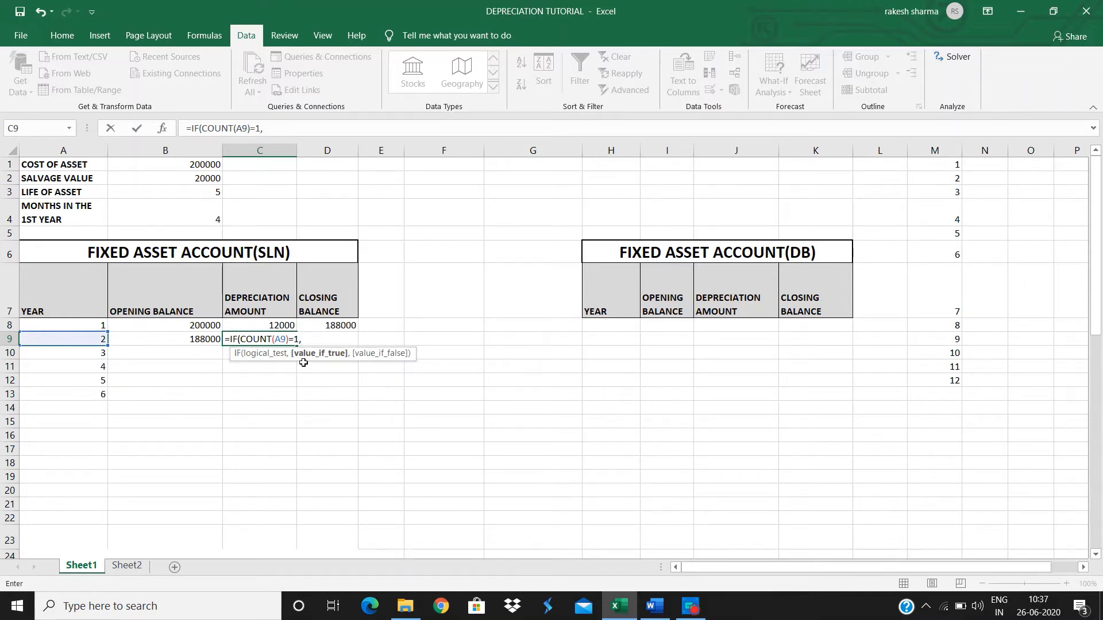
text(IF()
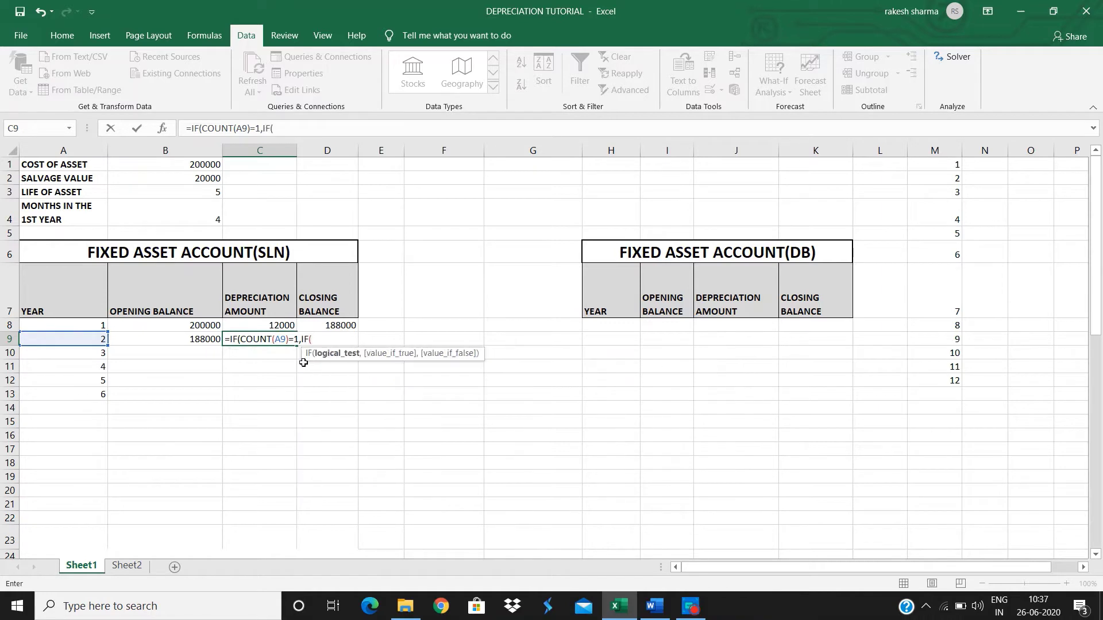
click(82, 339)
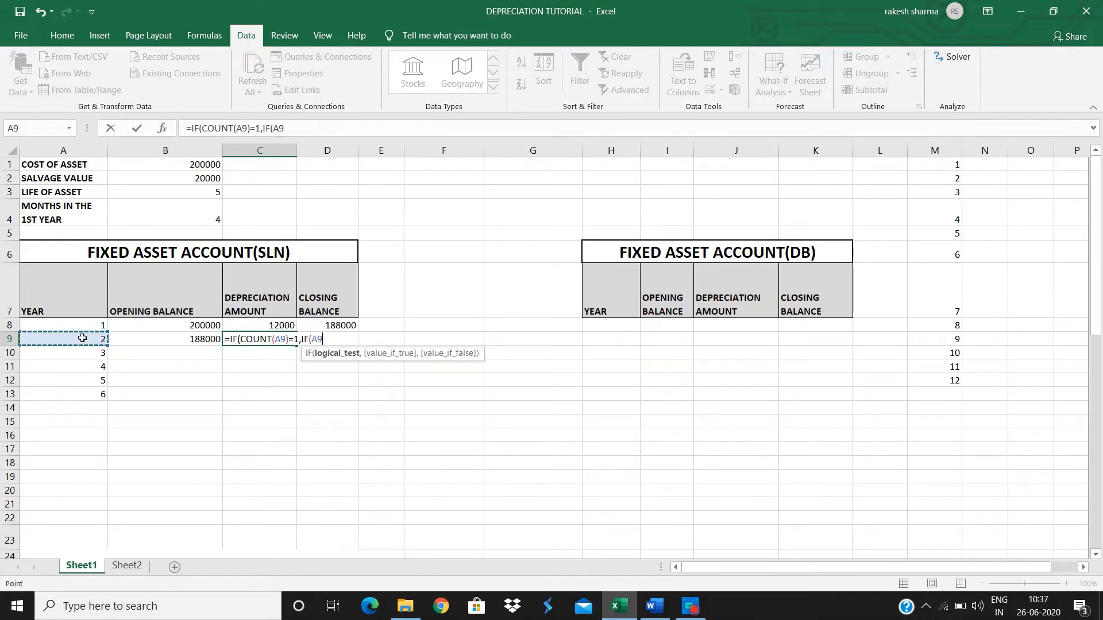
text(<)
click(183, 190)
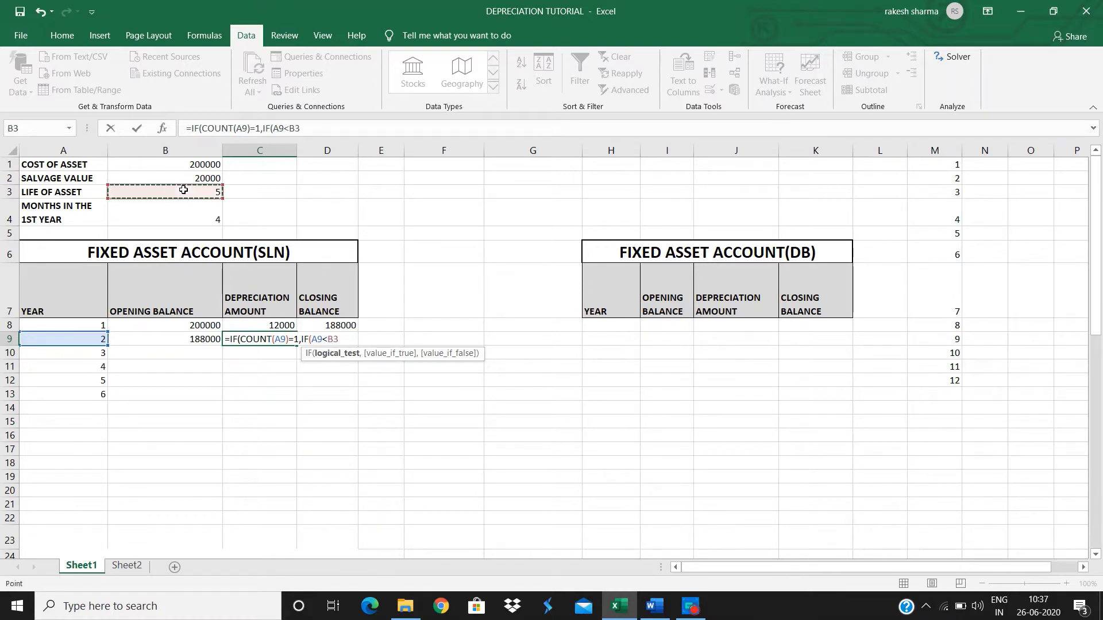
key(F4)
text(+1)
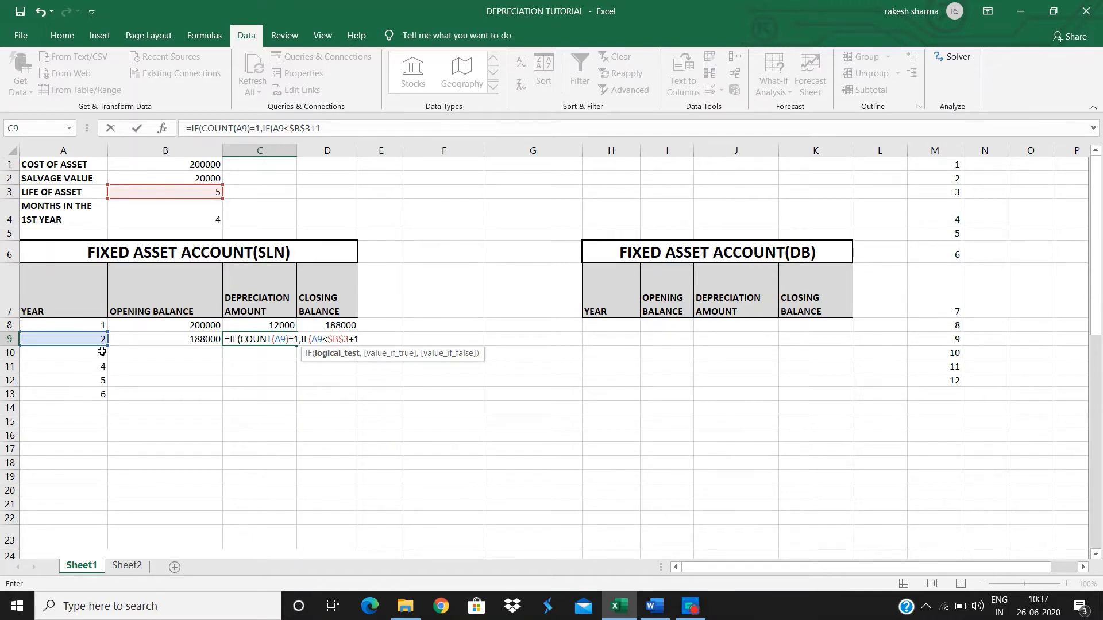
text(,)
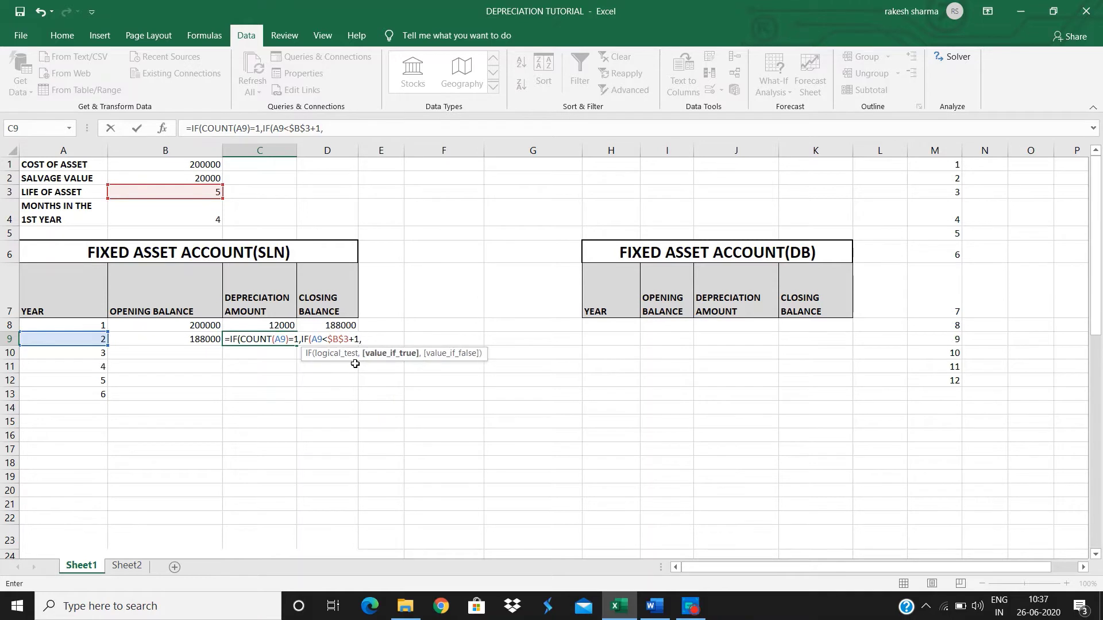
Step: Add SLN($B$1,$B$2,$B$3) to the C9 formula as the inner IF's true result, using absolute references
text(SLN()
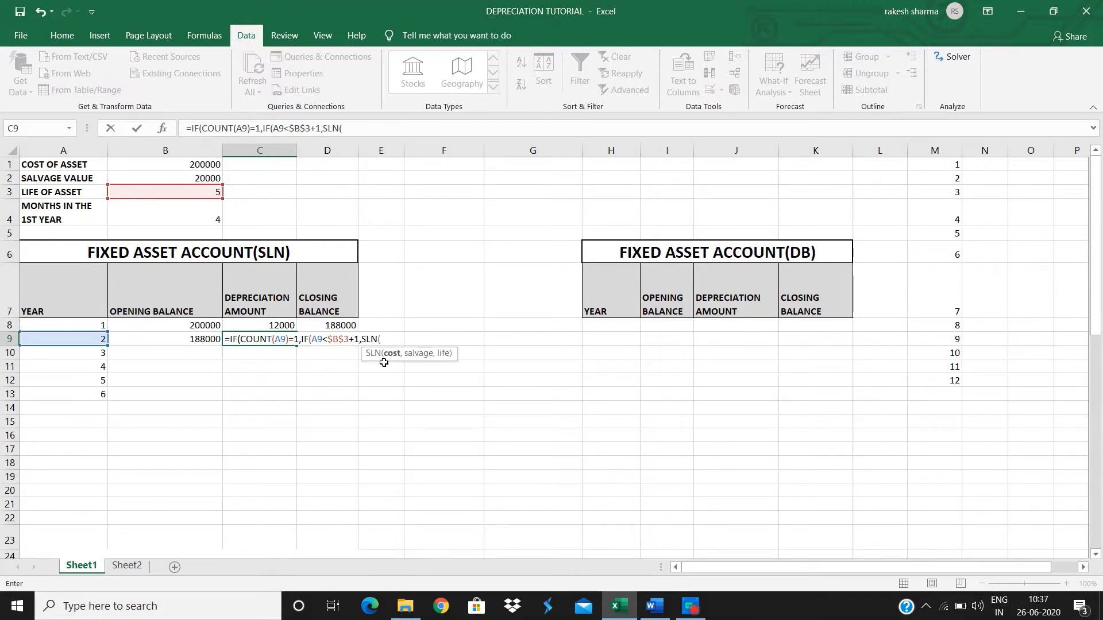
click(195, 165)
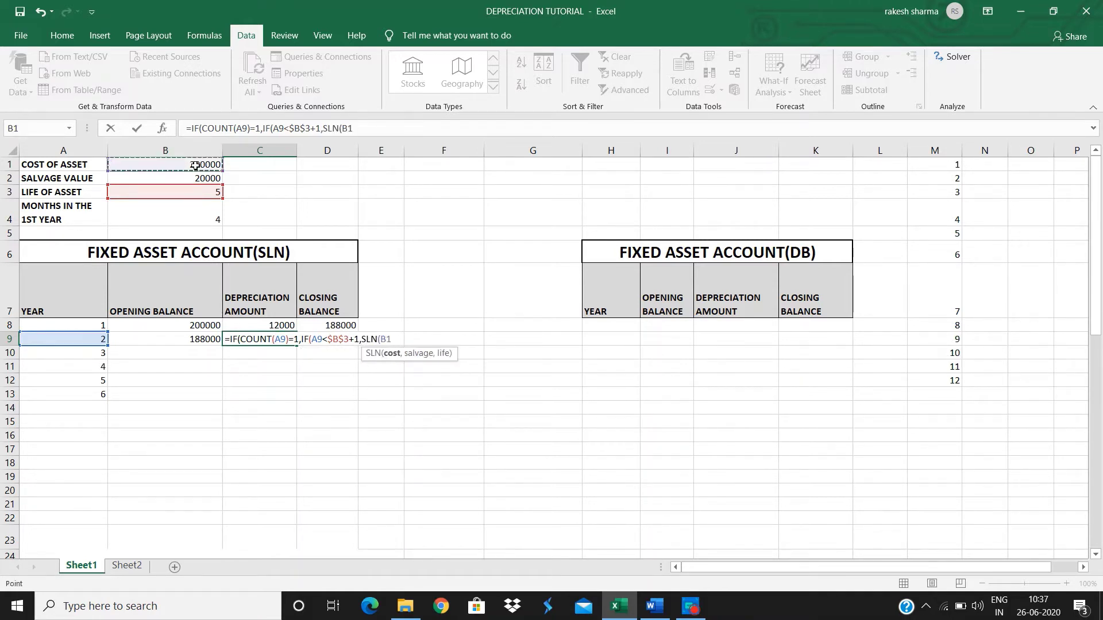
key(F4)
text(,)
click(201, 179)
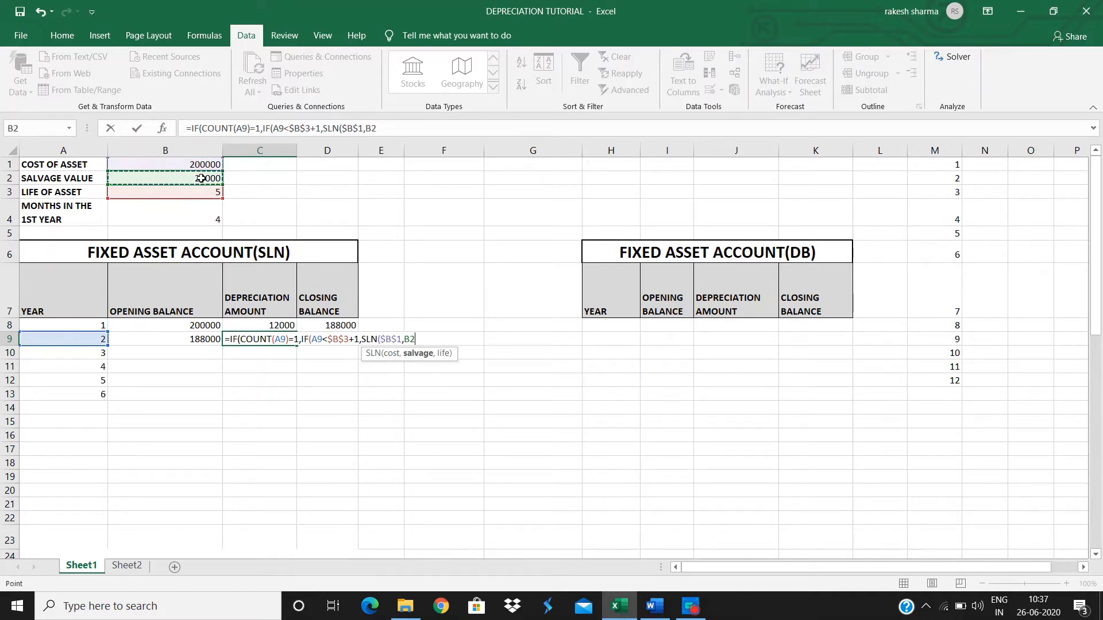
key(F4)
text(.)
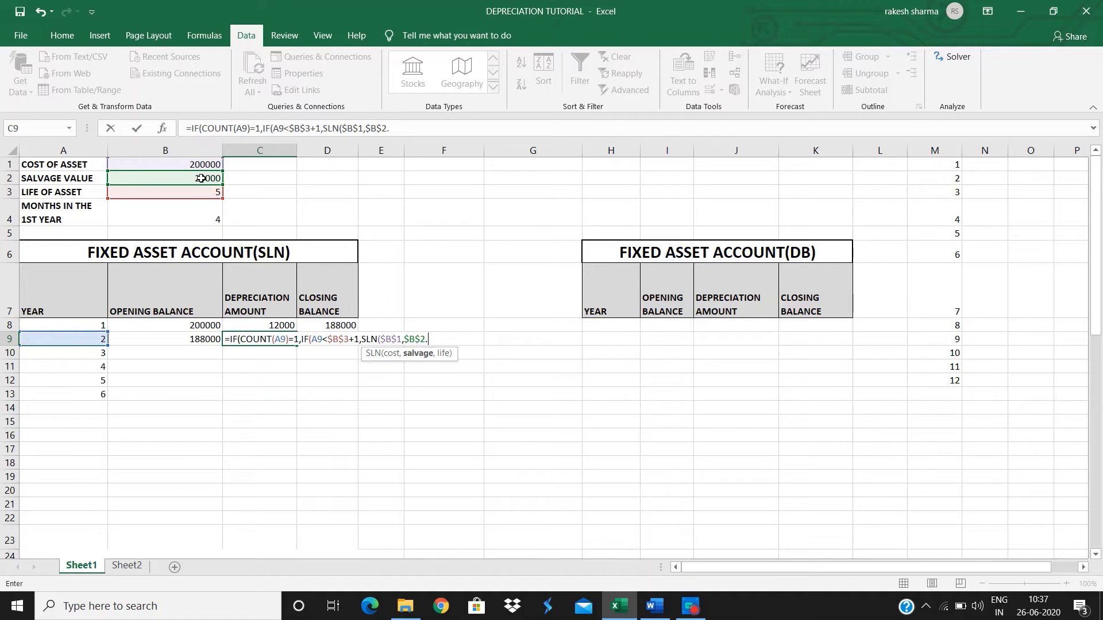
key(BackSpace)
text(,)
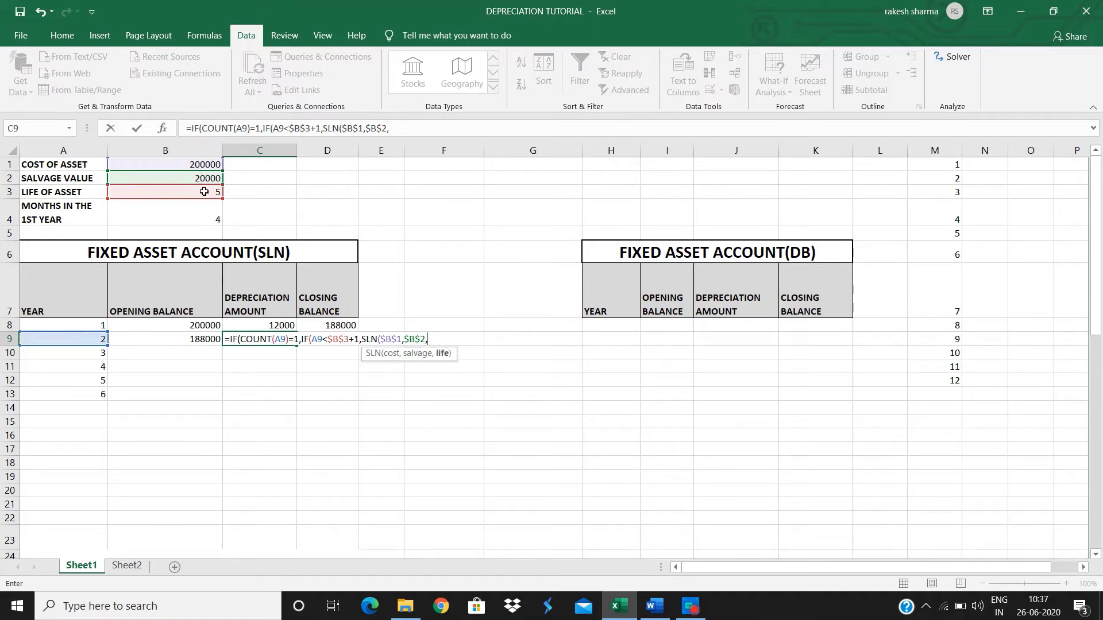
click(204, 192)
key(F4)
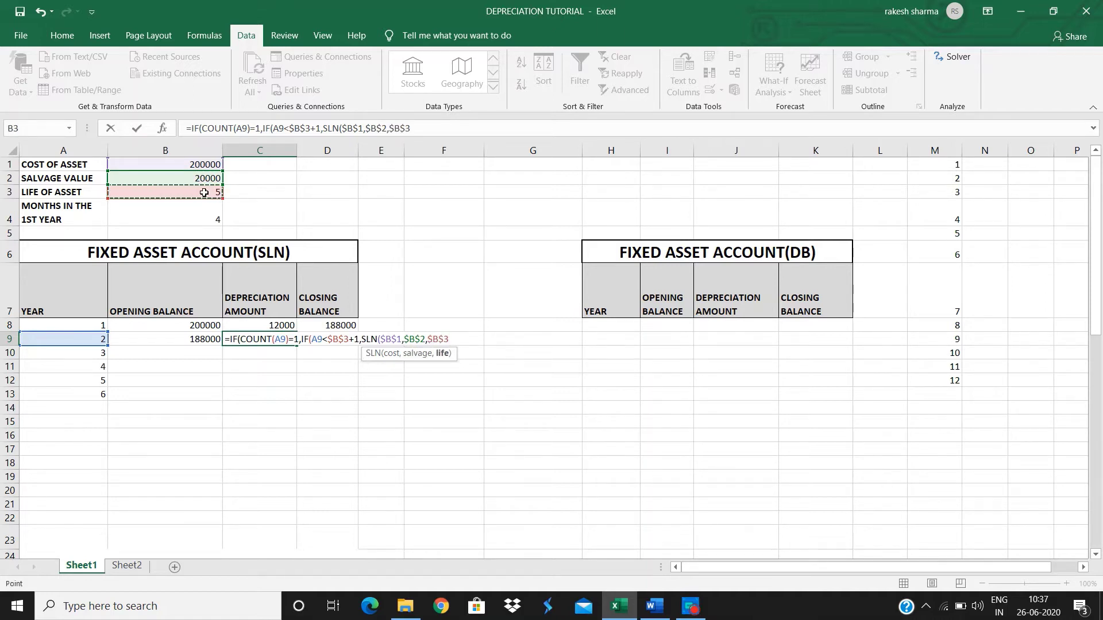
text())
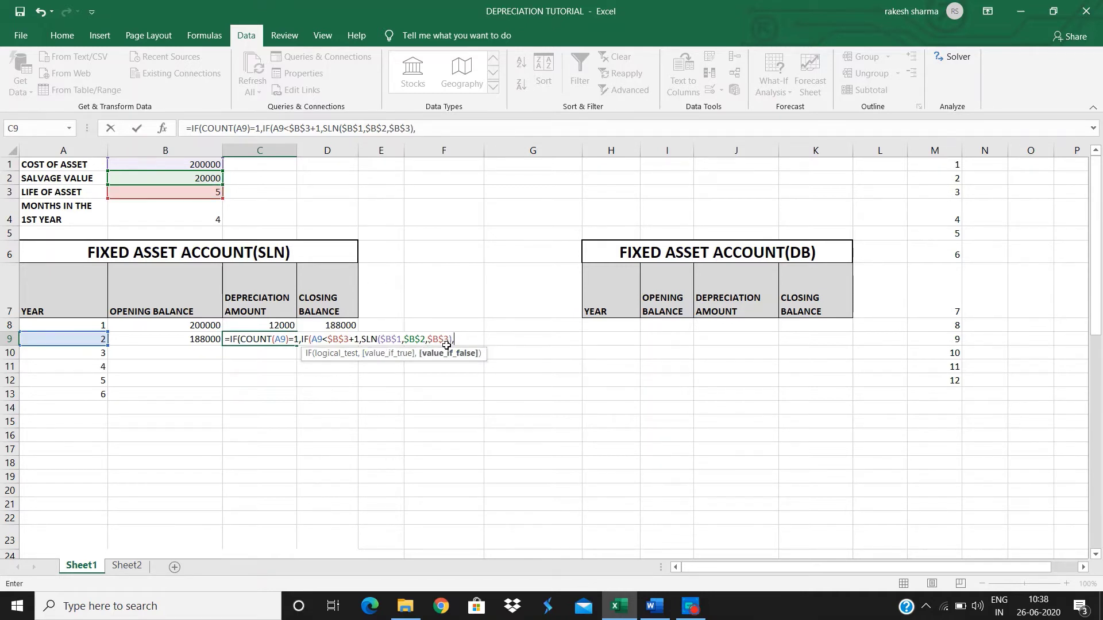
Step: Start the inner IF's false result in C9 with a second SLN using $B$1, $B$2 and $B$3
text(,SLN()
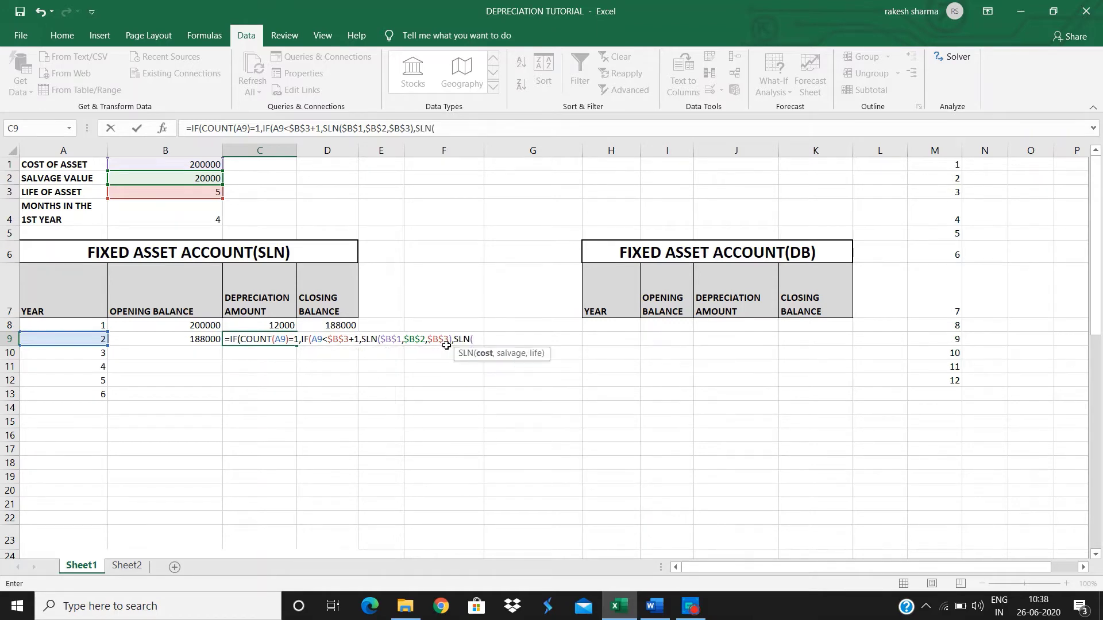
click(211, 165)
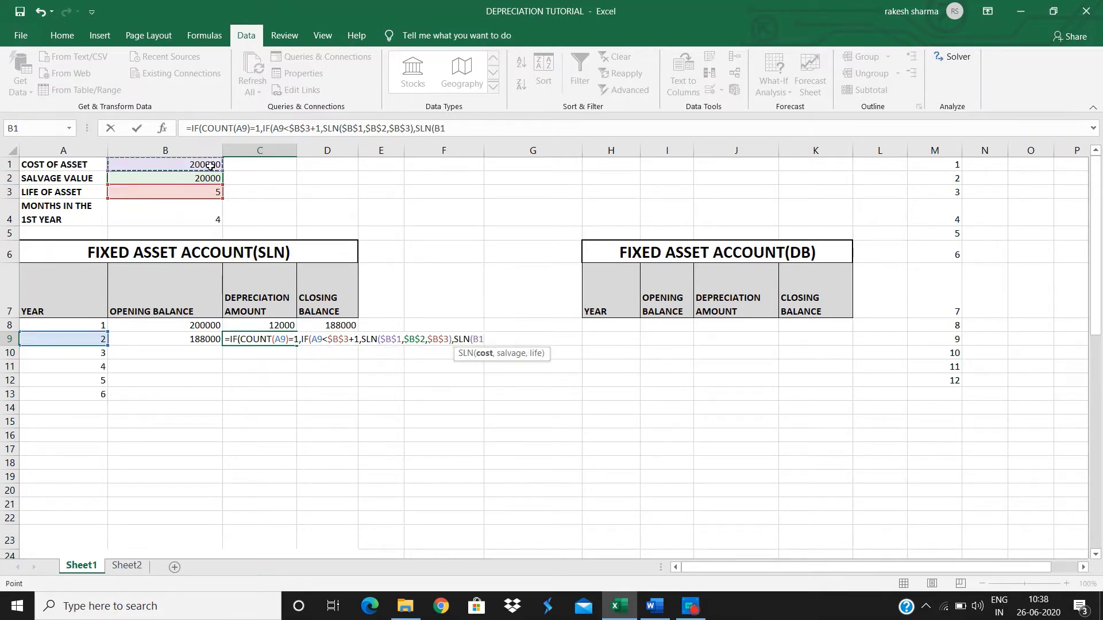
key(F4)
text(,)
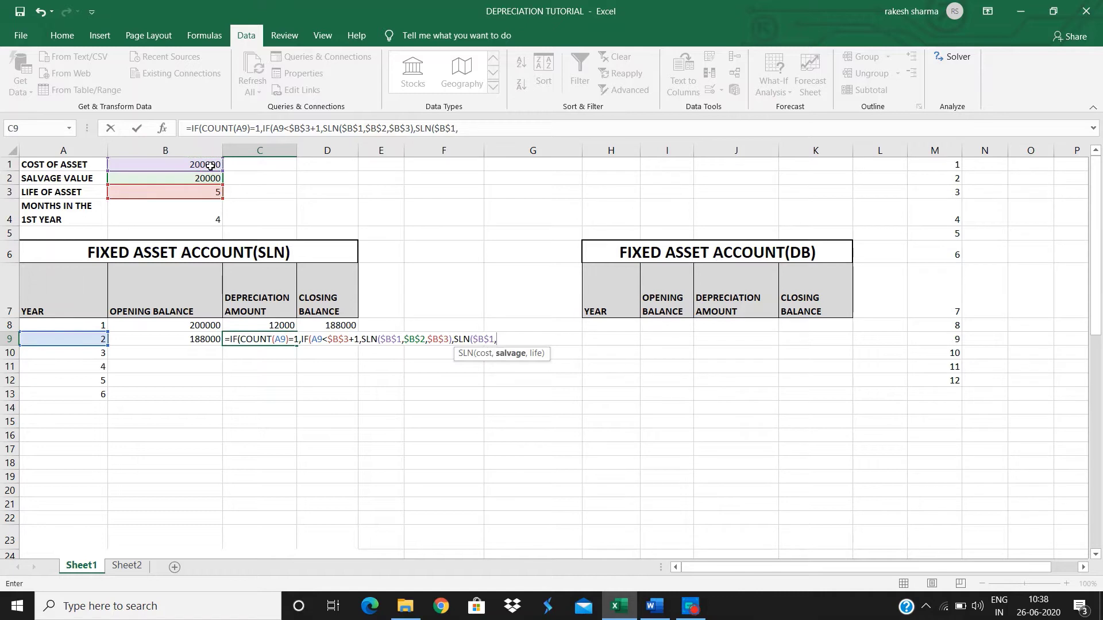
click(212, 177)
key(F4)
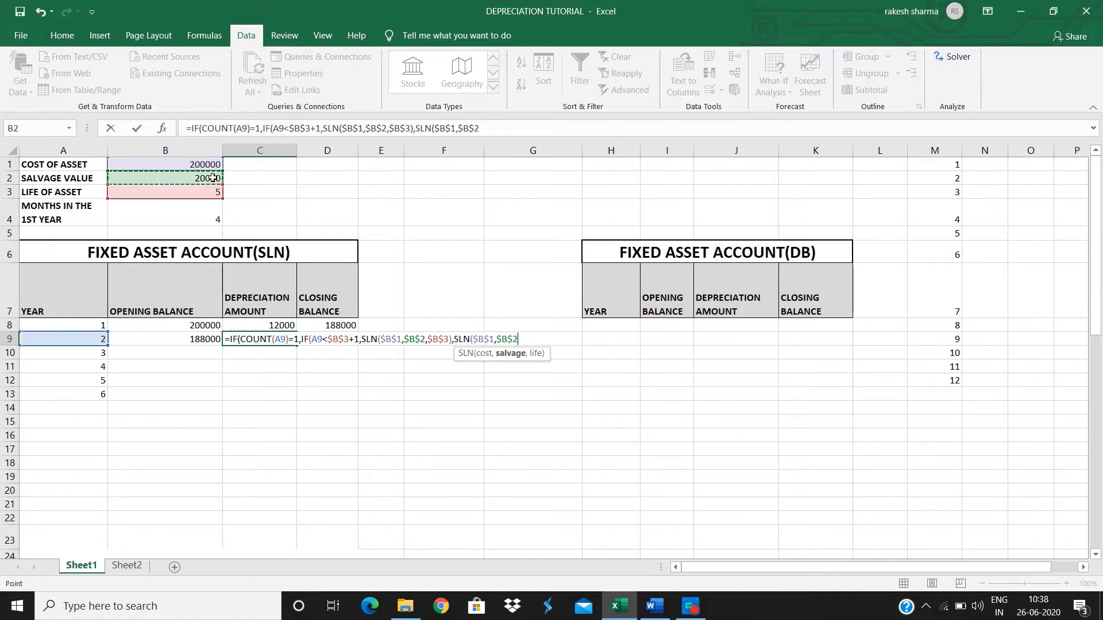
text(,)
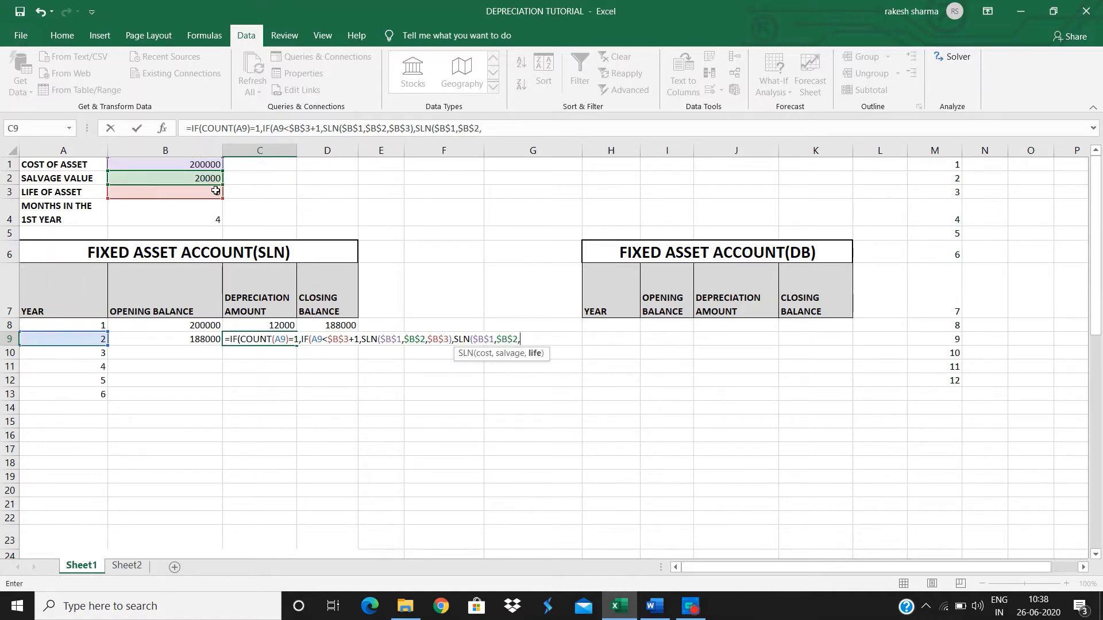
click(215, 191)
key(F4)
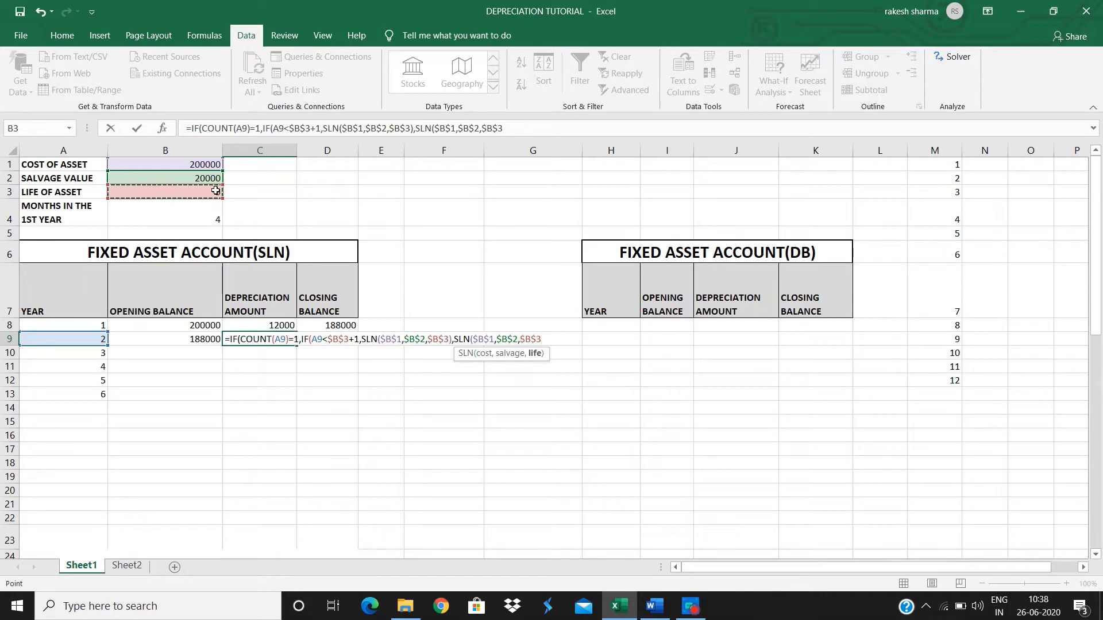
Step: Prorate the second SLN in the C9 formula for the final partial year with *(12-$B$4)/12
text()*()
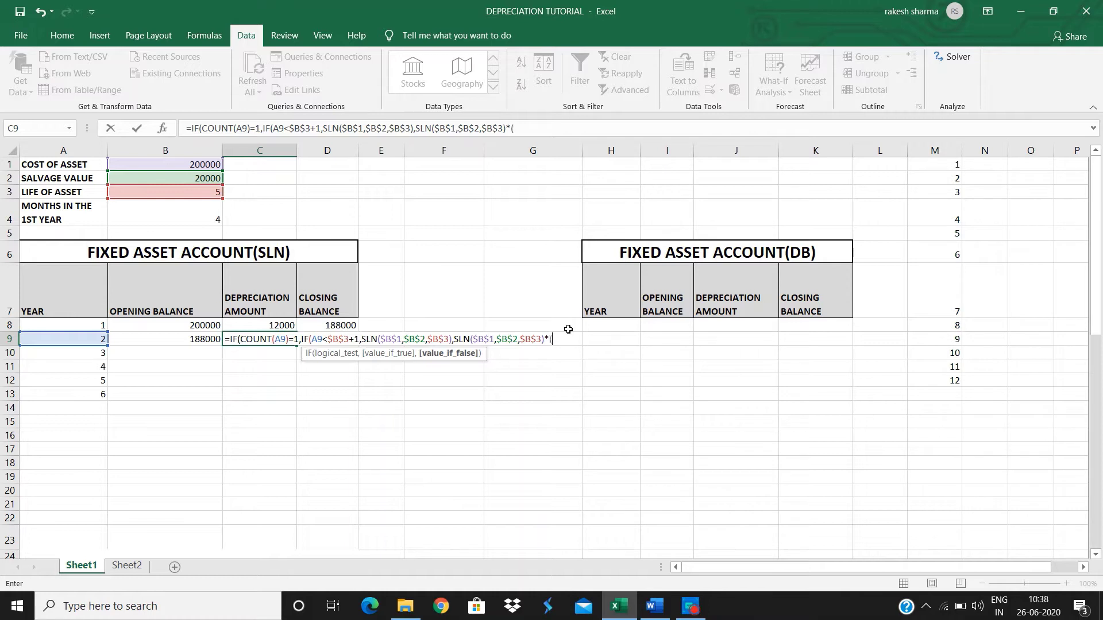
text(2-)
click(196, 210)
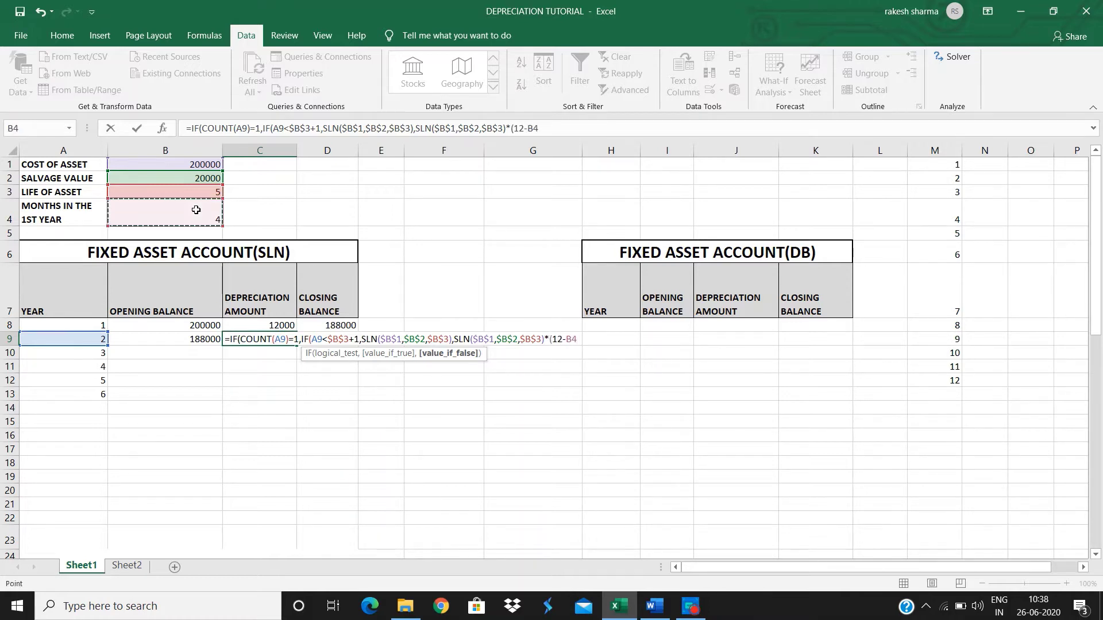
text())
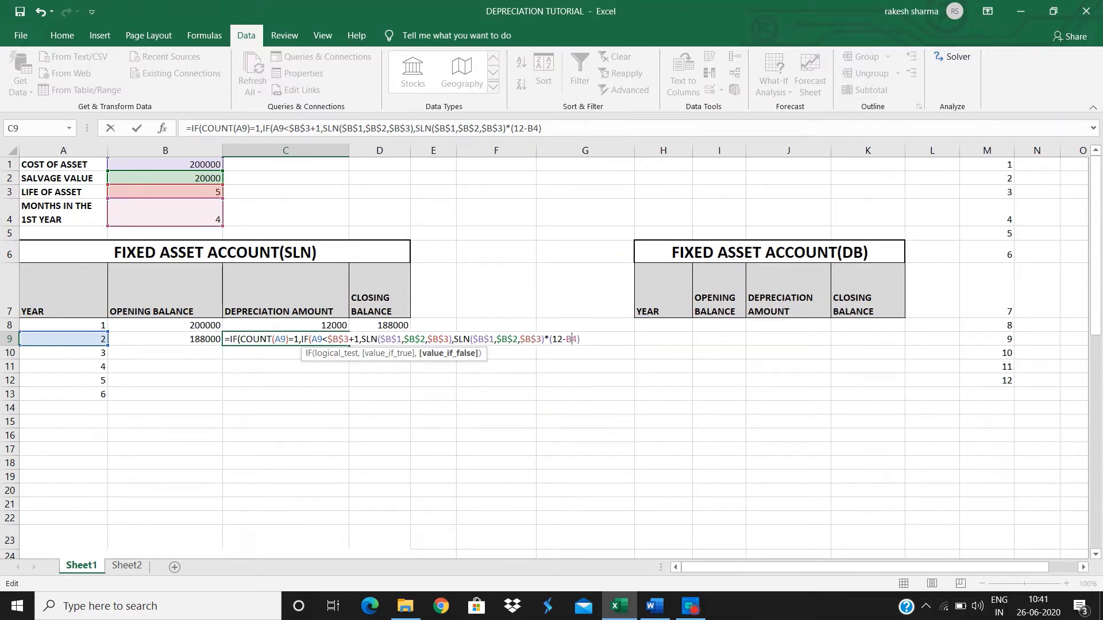
key(F4)
key(Right)
text(/12)
Step: Complete the C9 formula by closing the inner IF, adding " " as the outer false result, and enter it
drag(311, 339, 360, 340)
click(359, 340)
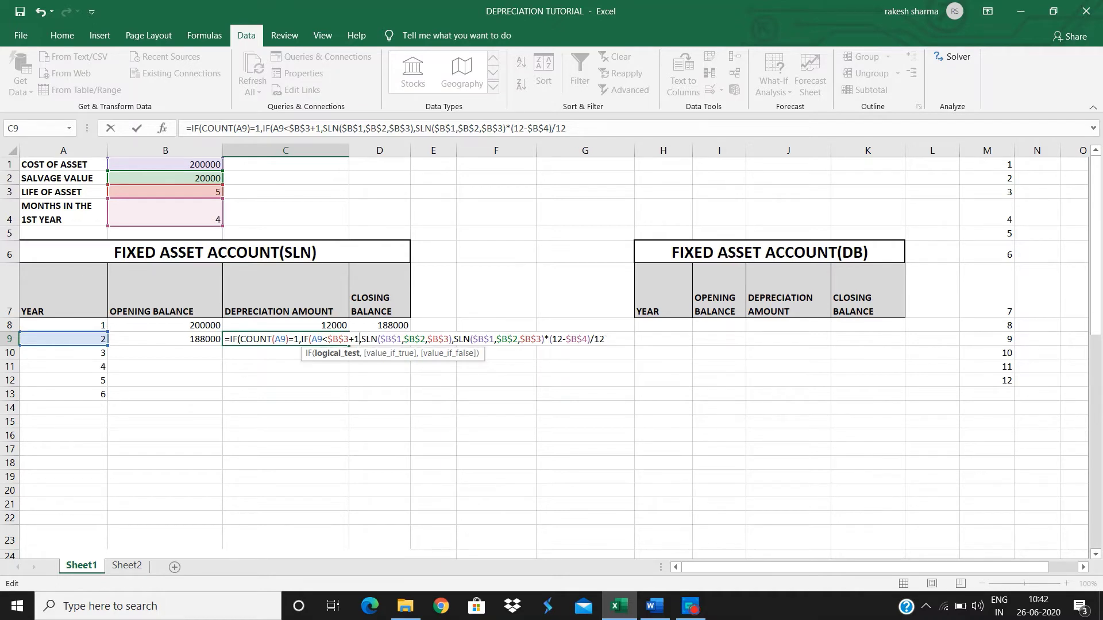
click(605, 339)
text(),")
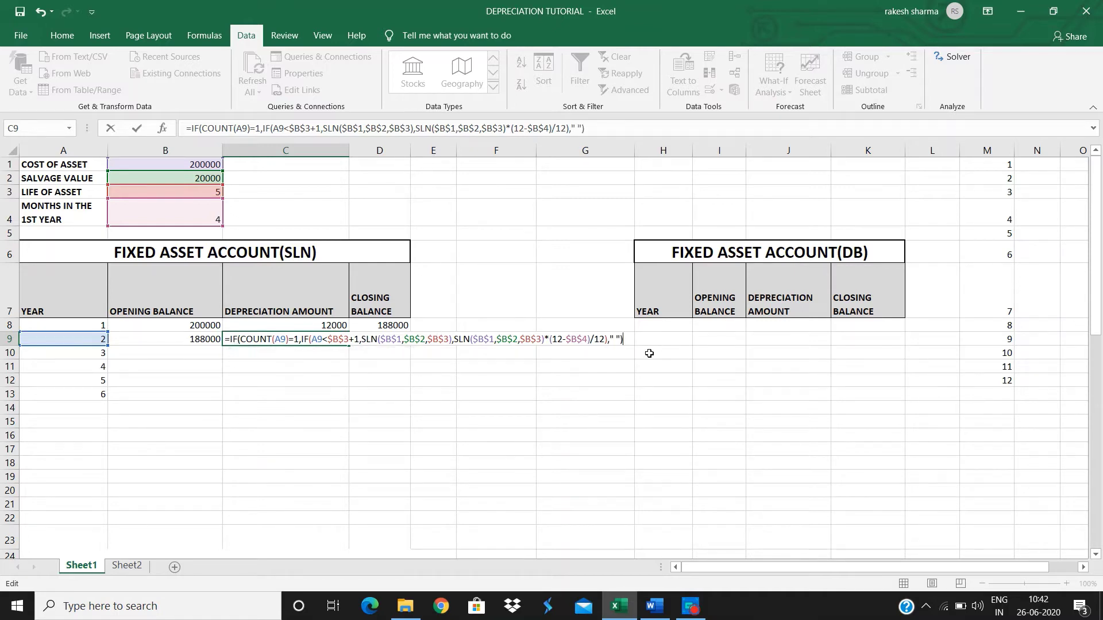
key(Return)
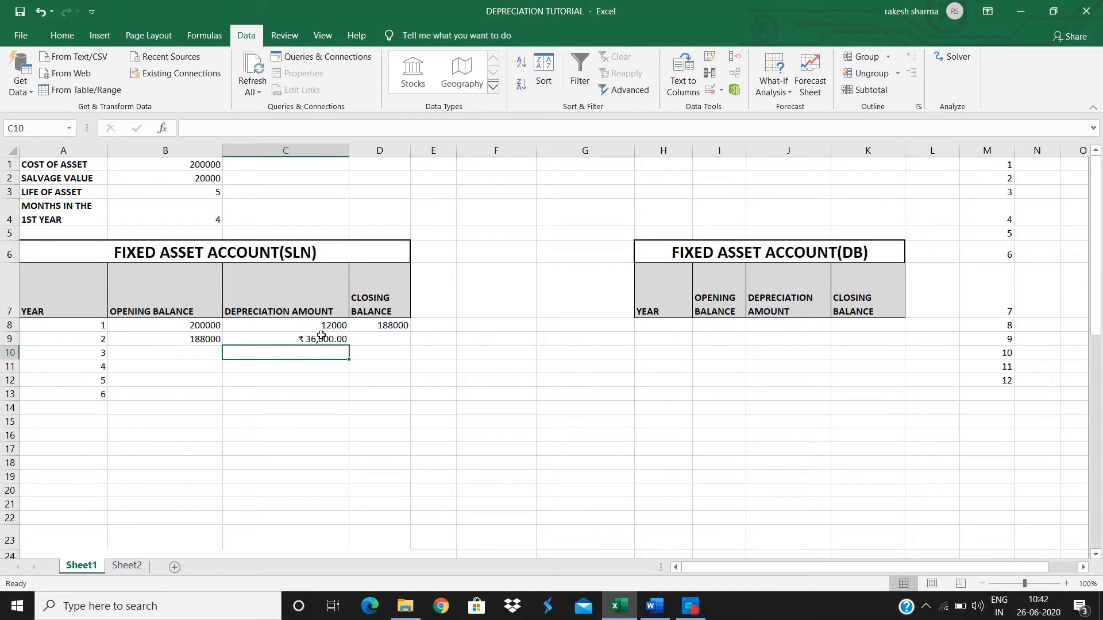
Step: Fill the closing balance formula from D8 into D9, and fill the second-year formulas in B9:D9 down to row 16
click(360, 340)
click(388, 325)
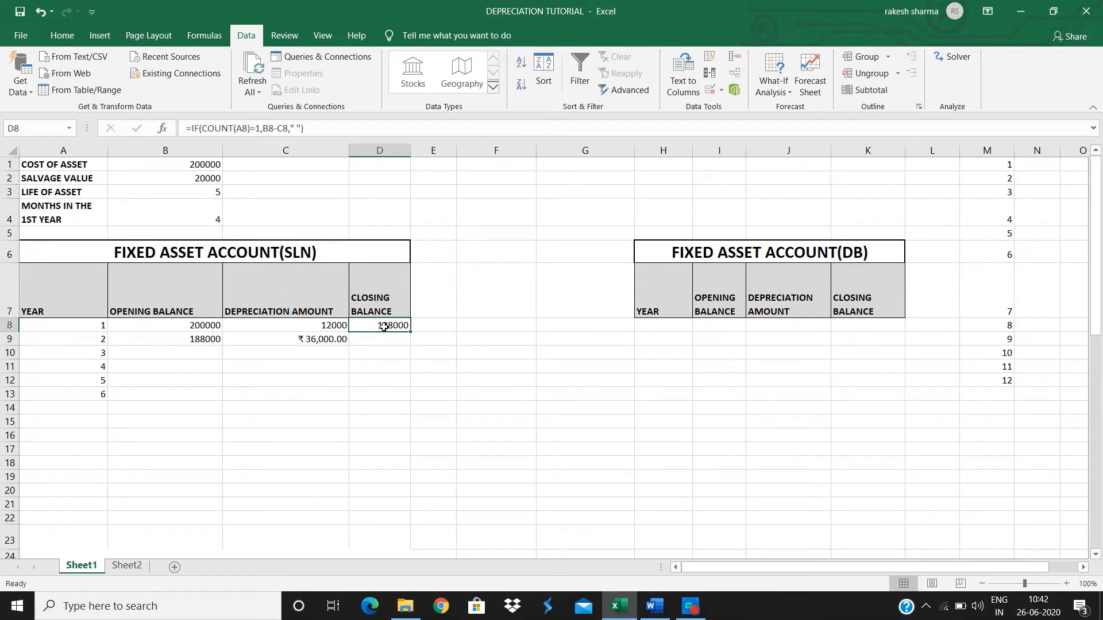
drag(410, 332, 411, 345)
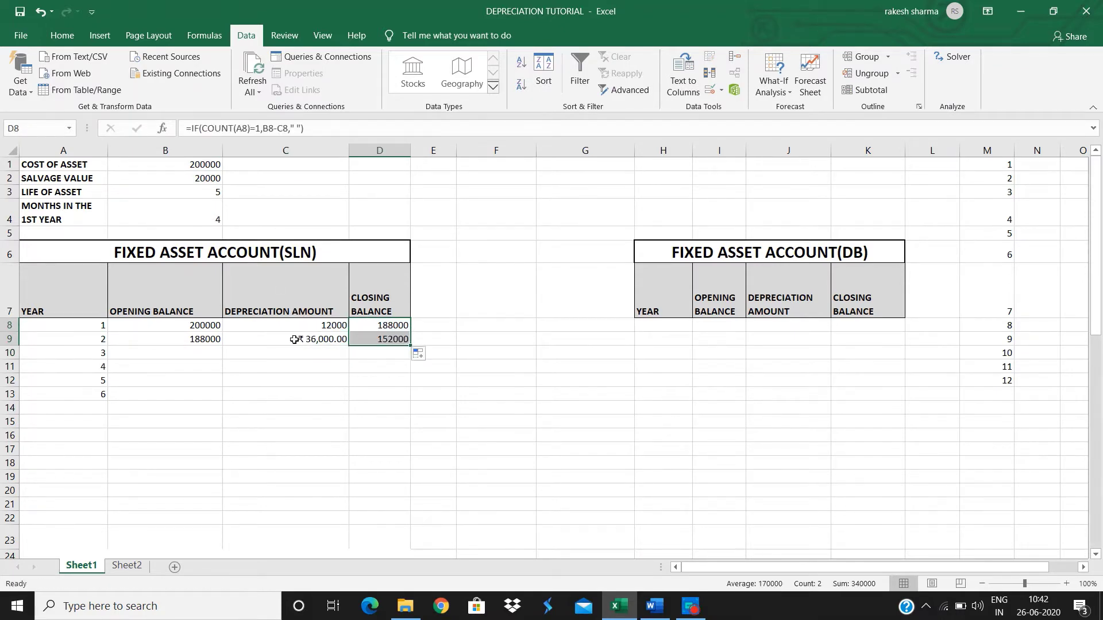
drag(213, 337, 401, 436)
click(497, 420)
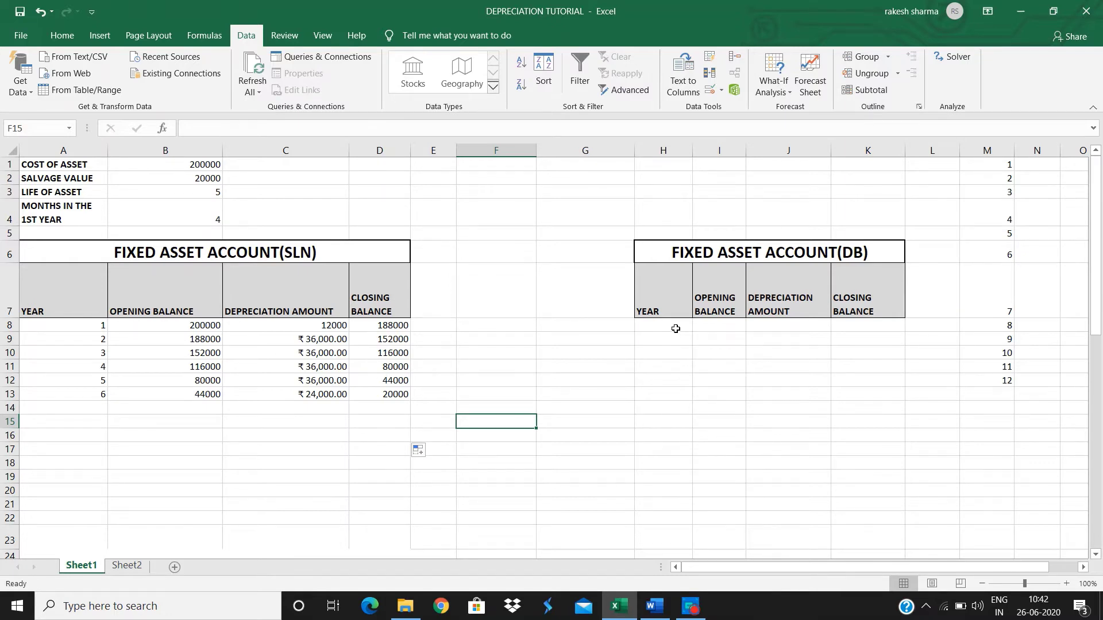
Step: Enter 1 as the first year in H8 of the DB table
click(676, 328)
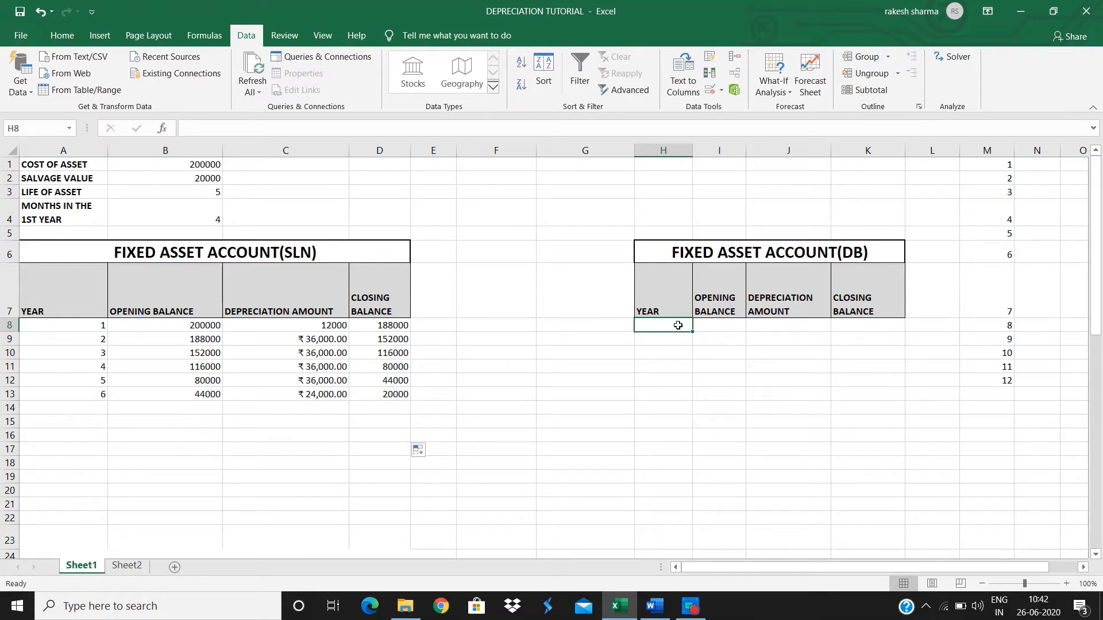
text(1)
key(Return)
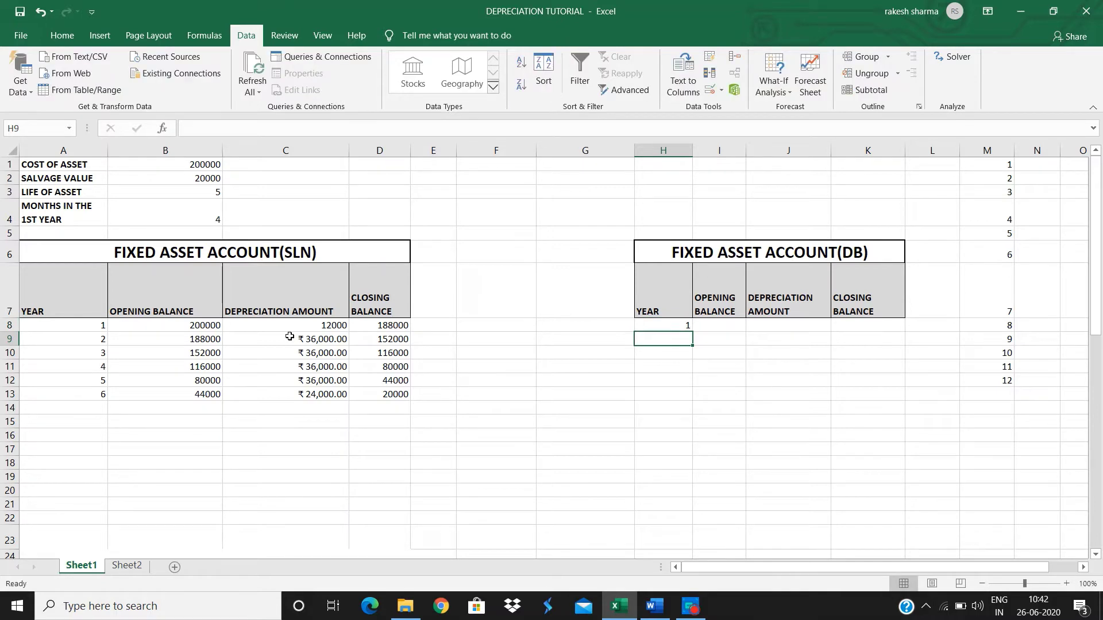
Step: Copy the year formula from A9 into H9 of the DB table and fill it down to H18
click(89, 340)
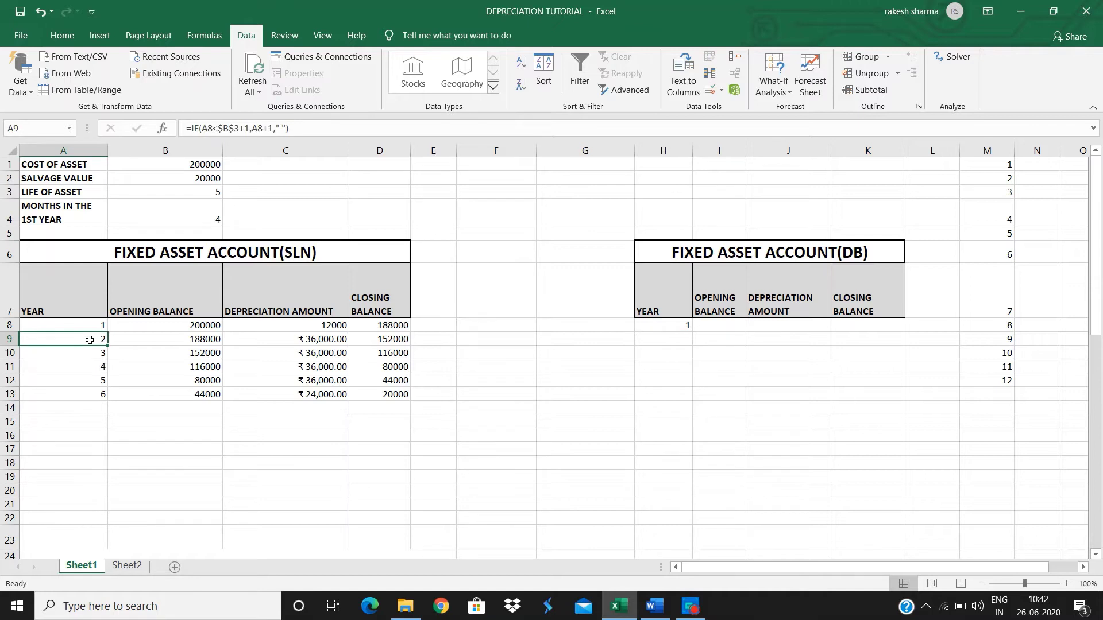
key(ctrl+c)
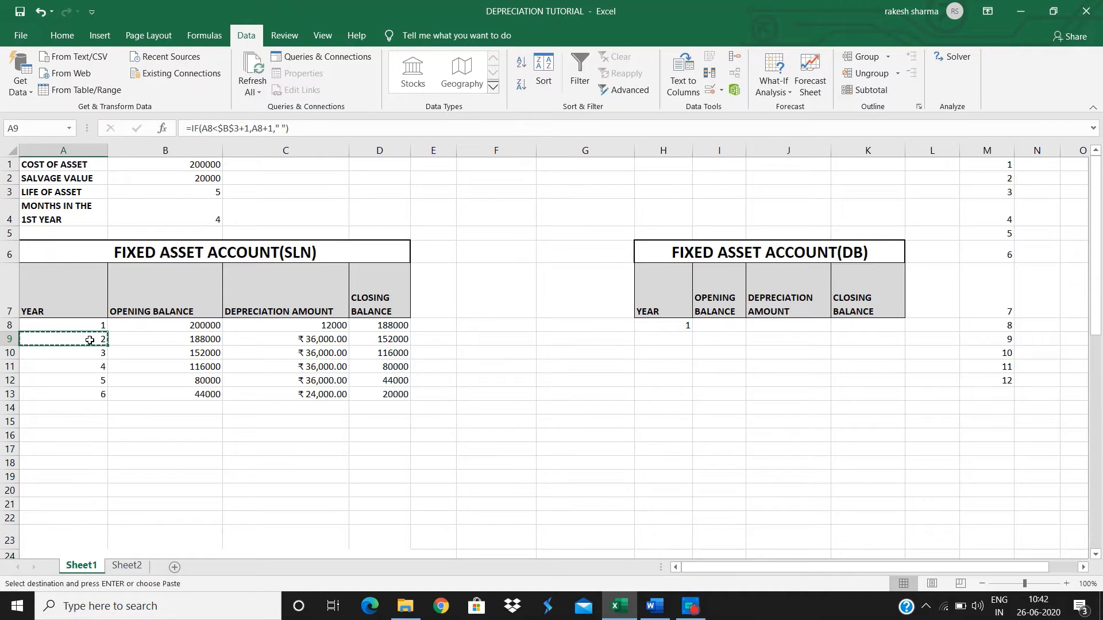
click(682, 338)
key(ctrl+v)
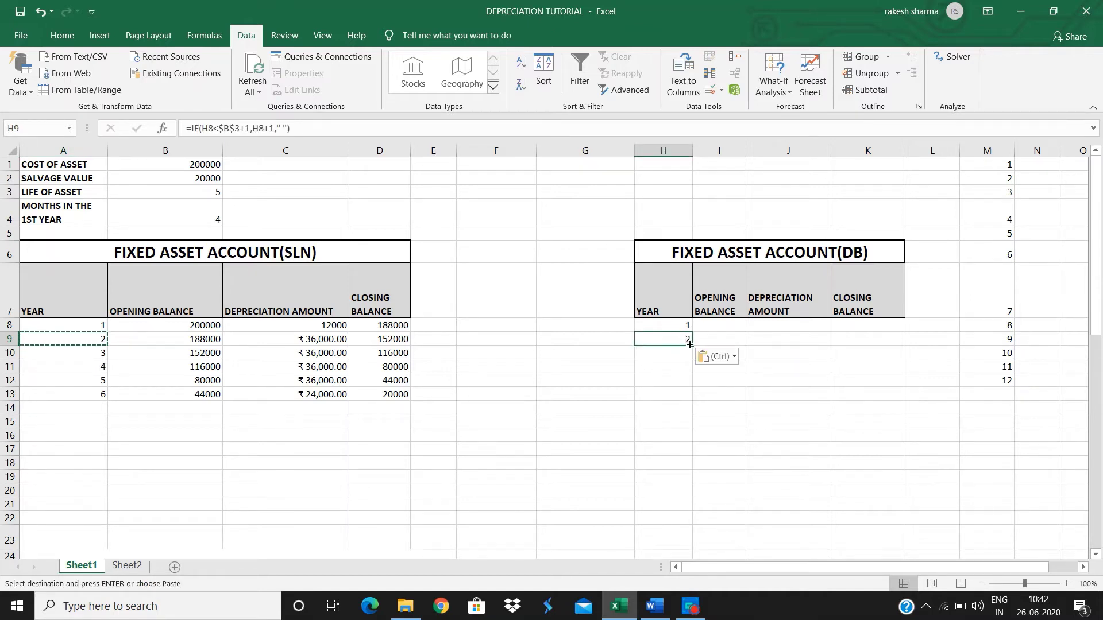
drag(693, 345, 685, 465)
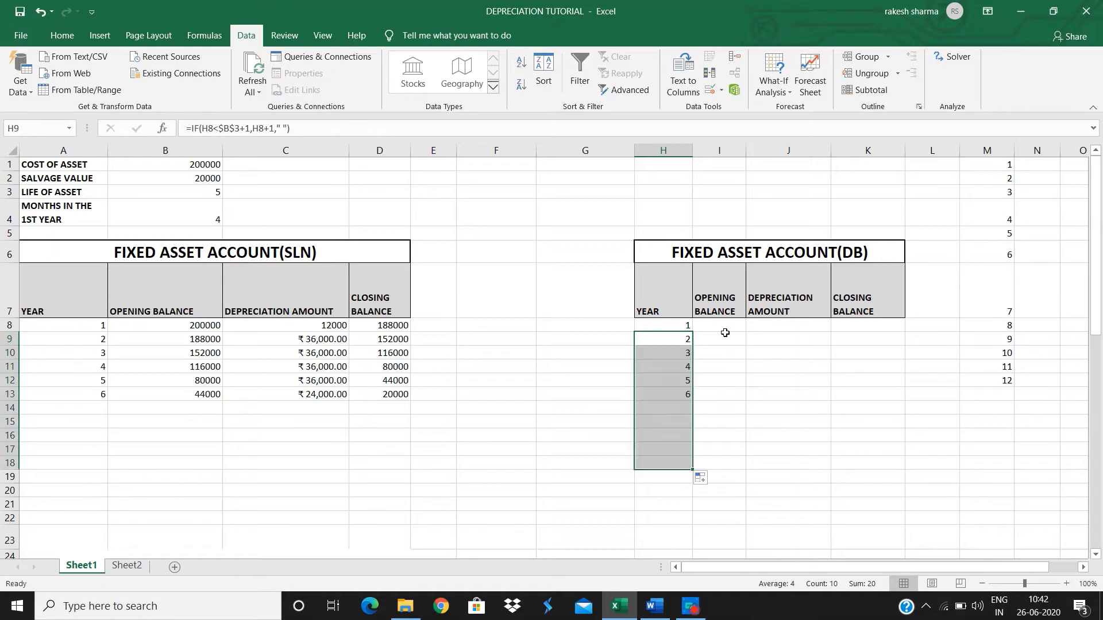
Step: Link the DB table's first-year opening balance in I8 to the asset cost with =B1
click(721, 325)
text(=)
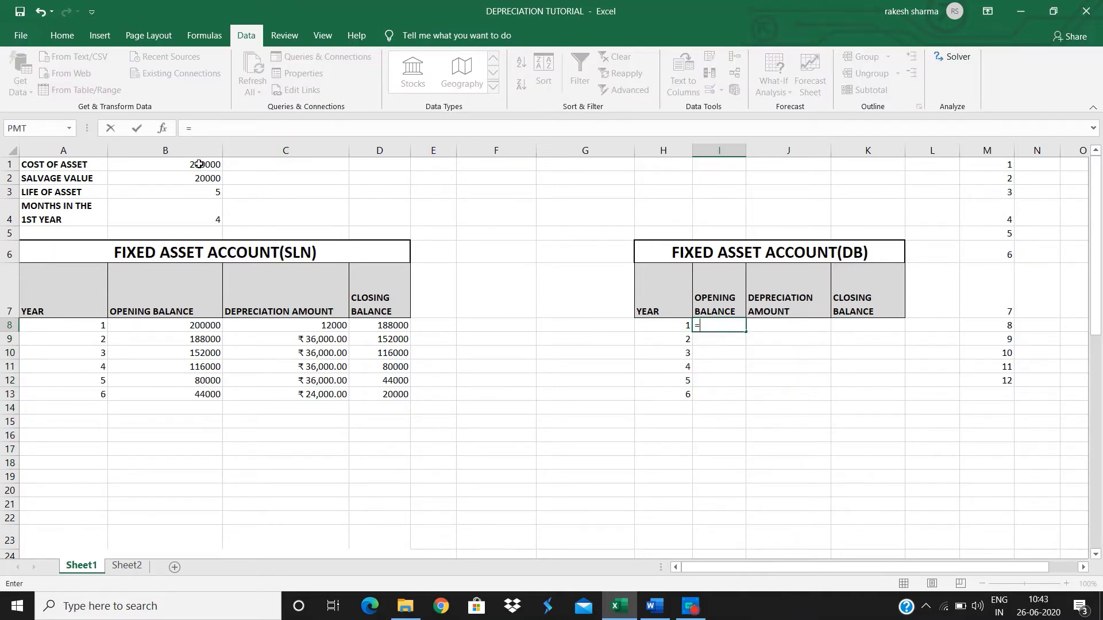
click(199, 165)
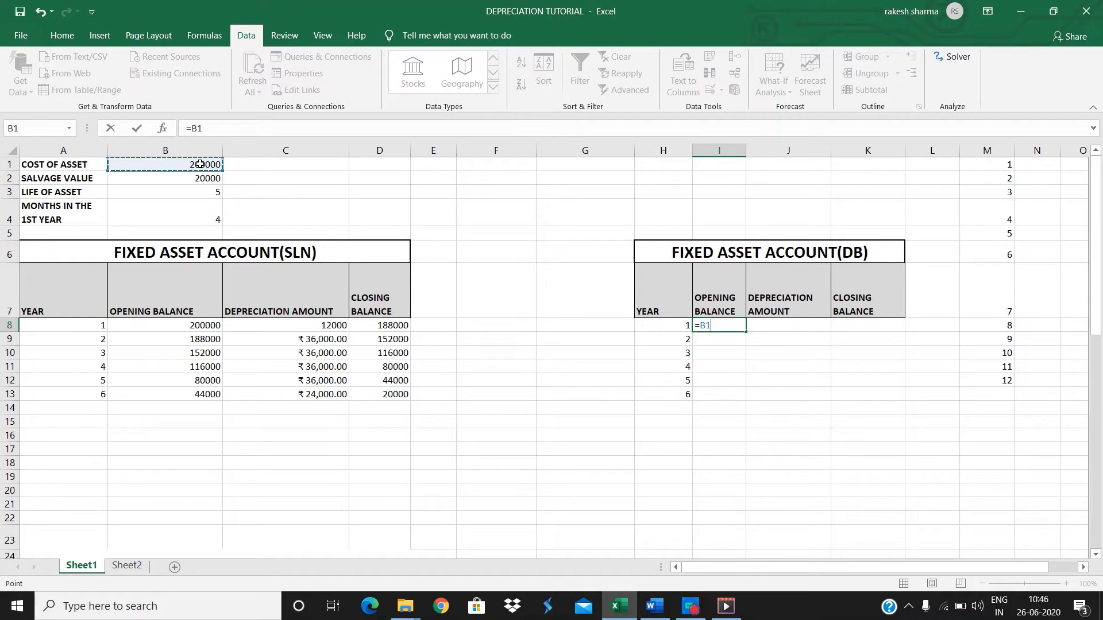
key(Return)
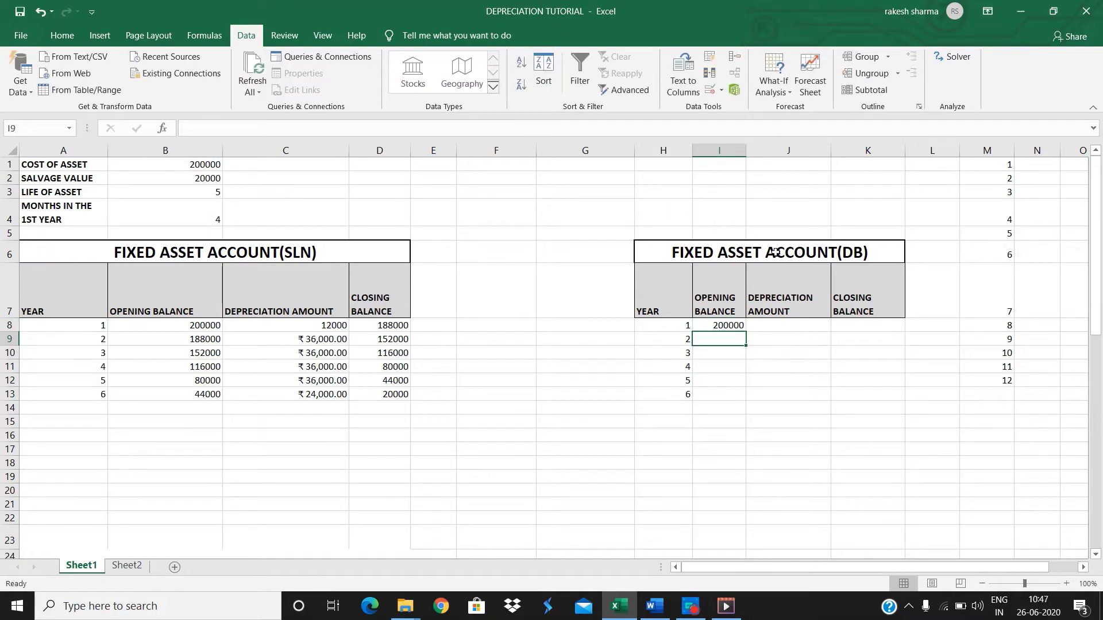
Step: Review the SLN table's first-year depreciation formula in C8 as a reference for the DB table
click(776, 326)
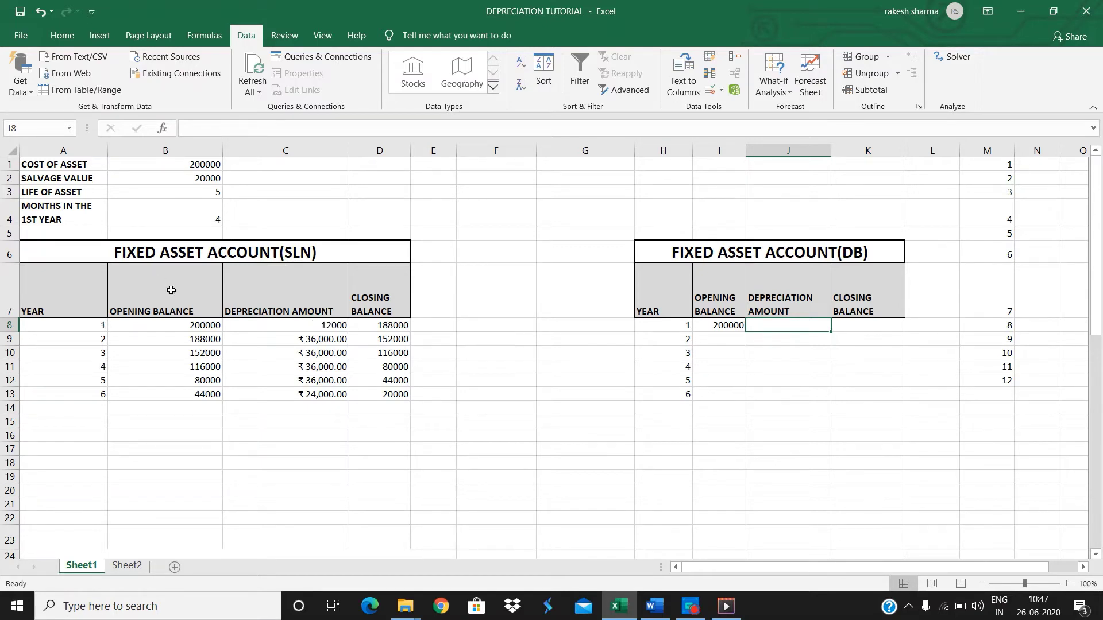
double_click(299, 326)
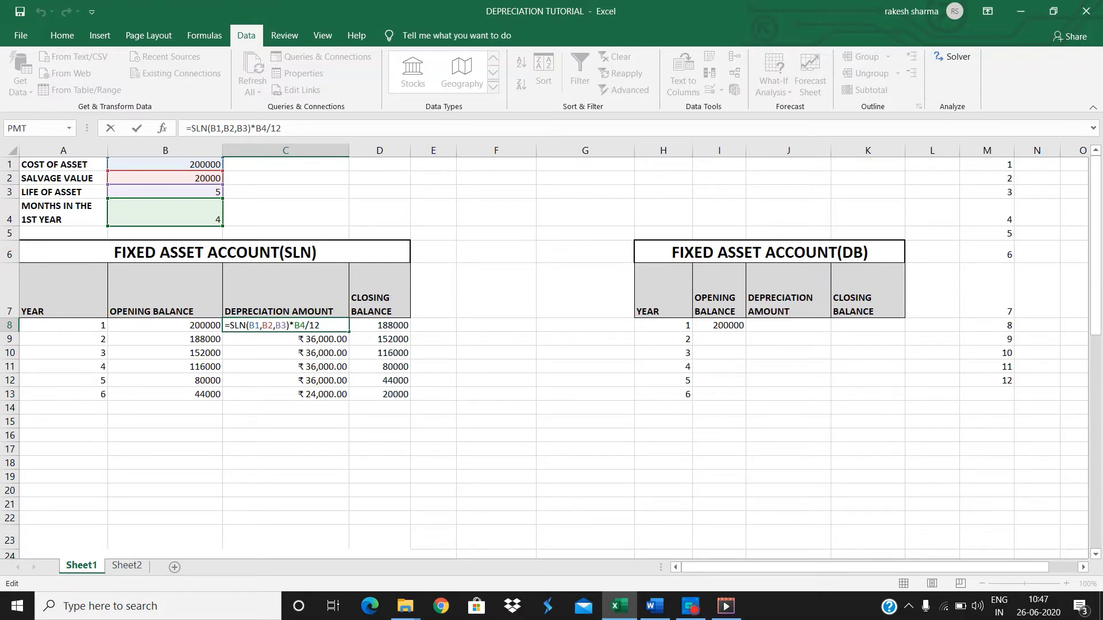
key(Return)
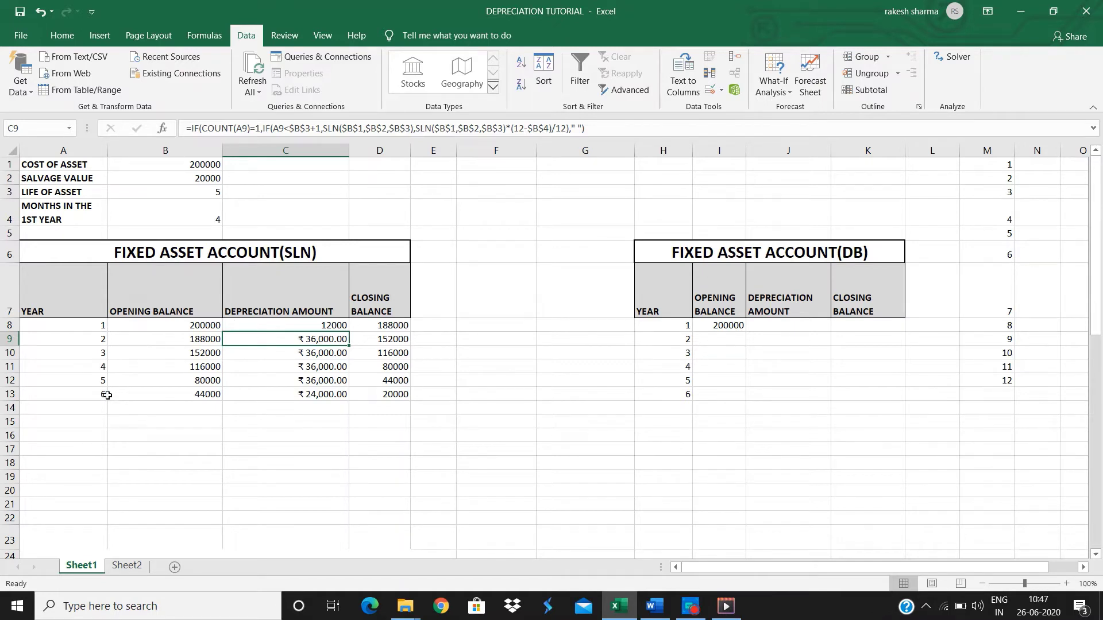
click(797, 237)
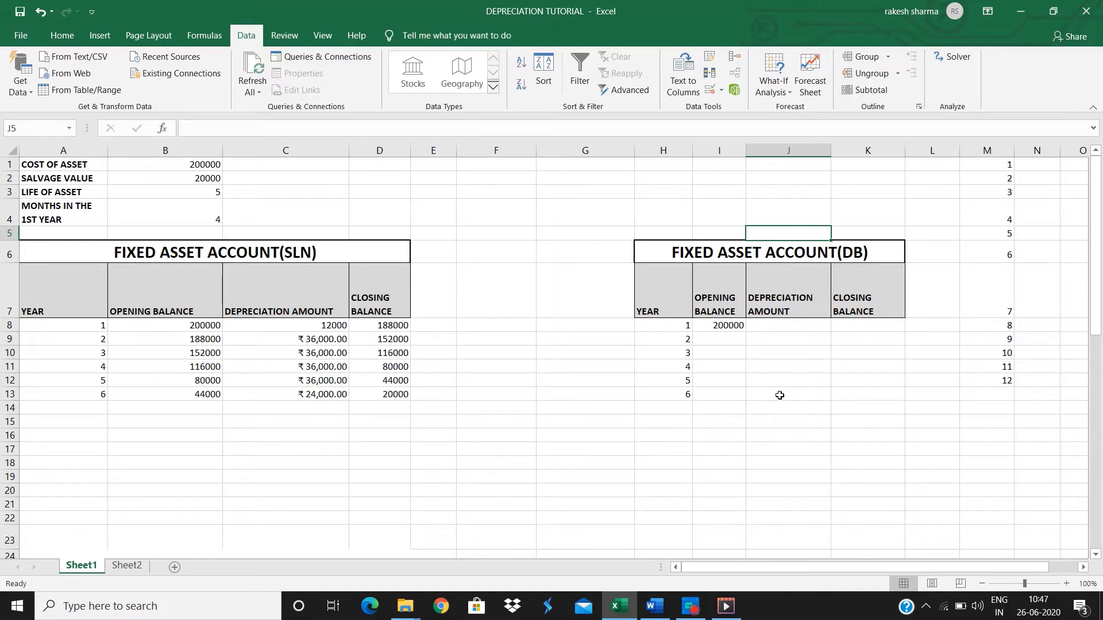
Step: Begin the DB table's first-year depreciation formula in J8 with the year check =IF(COUNT(H8)=1,
click(817, 324)
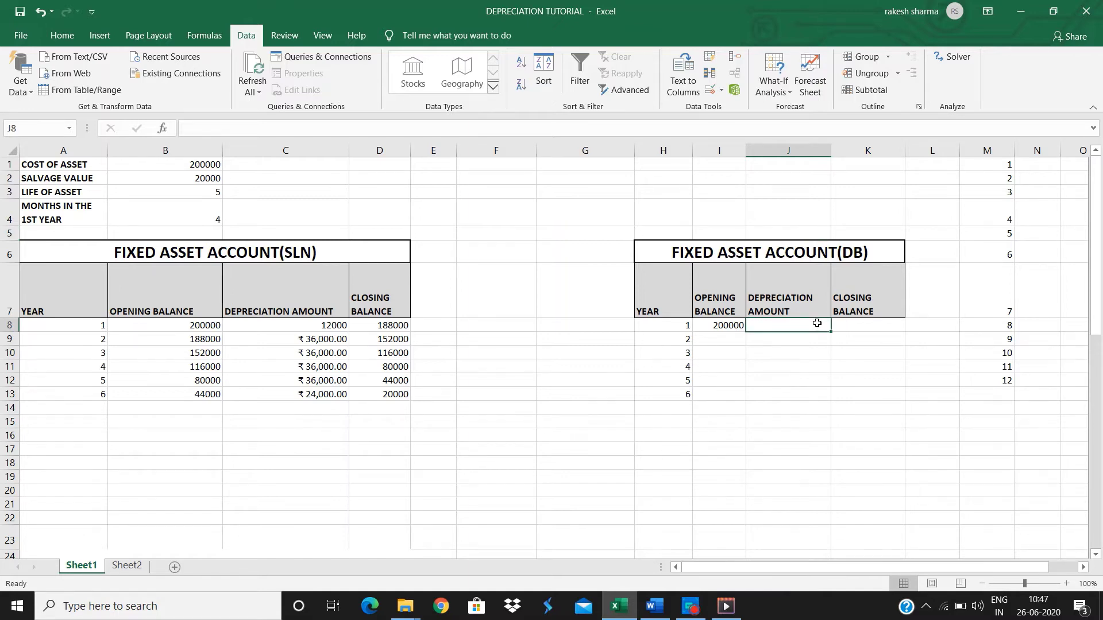
text(=)
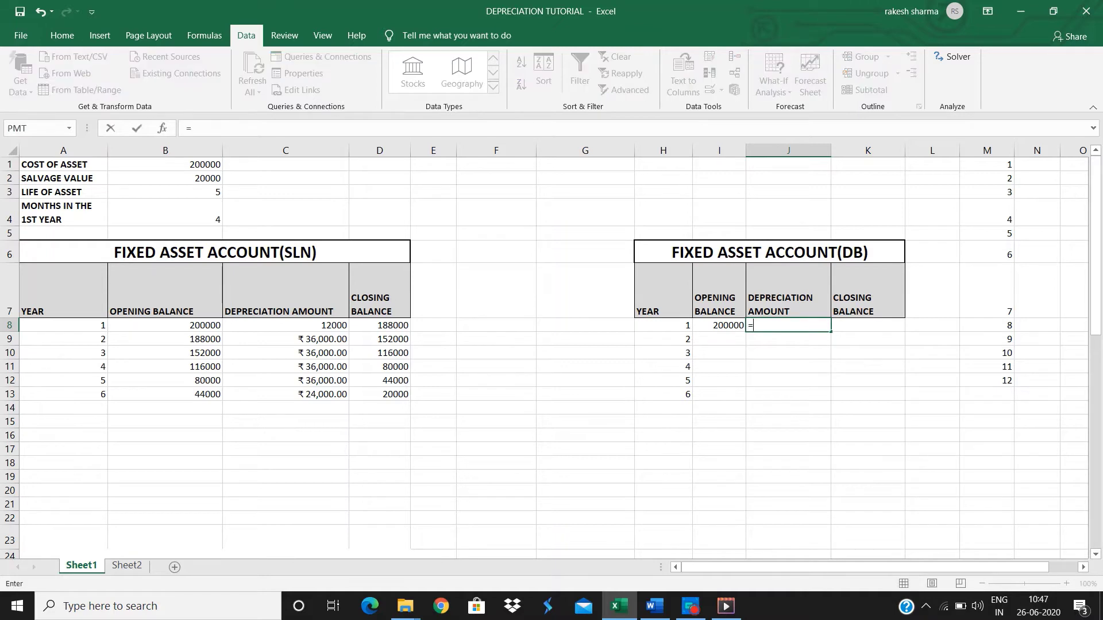
text(IF(coun)
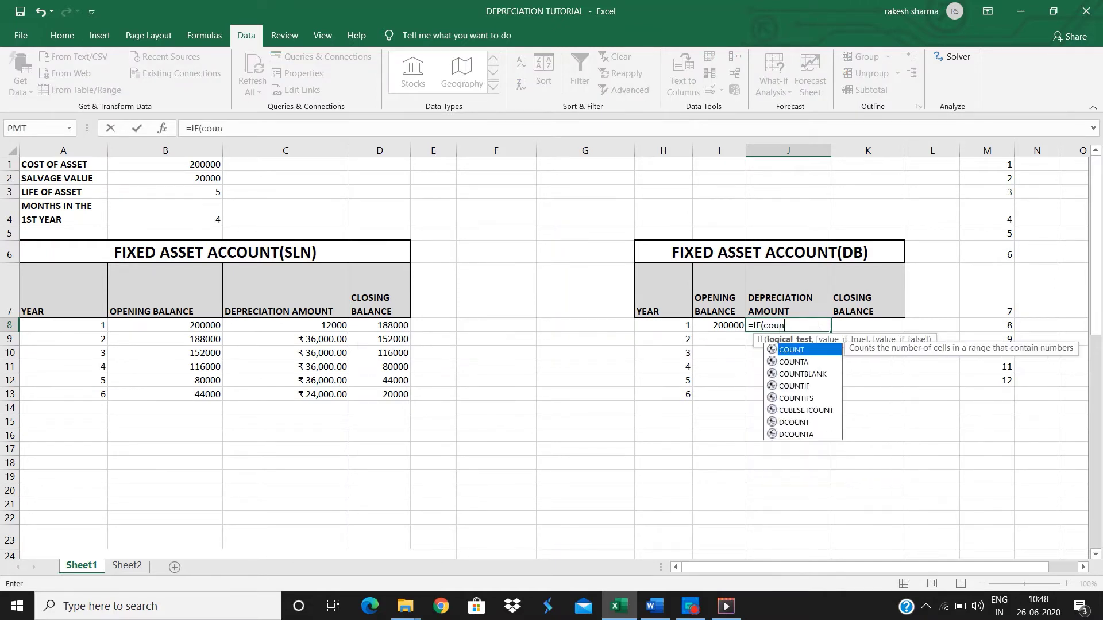
key(Tab)
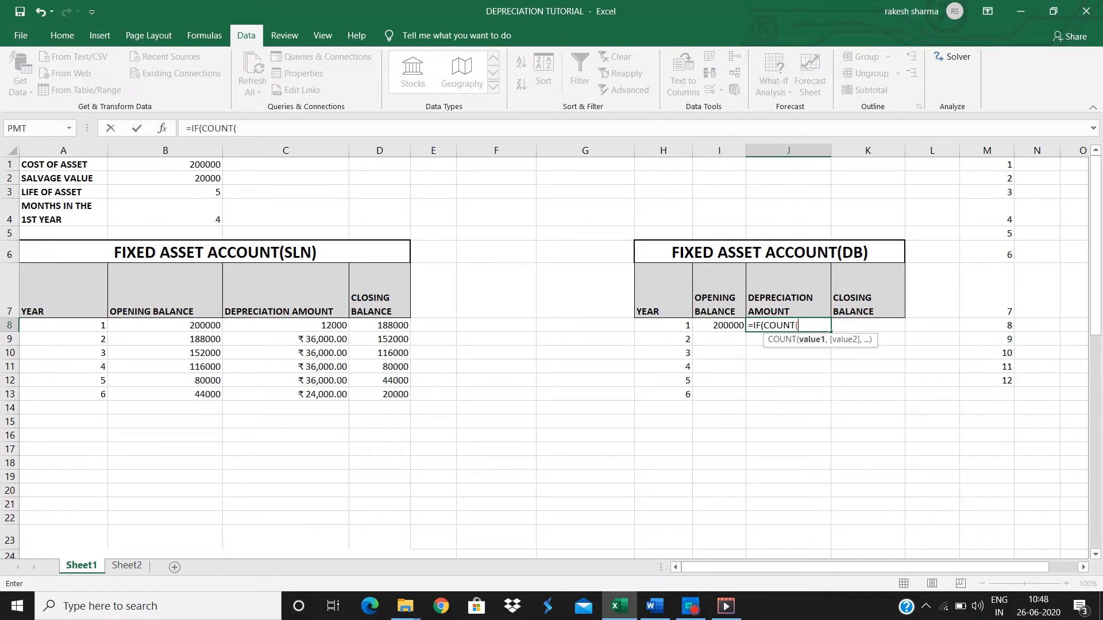
click(677, 328)
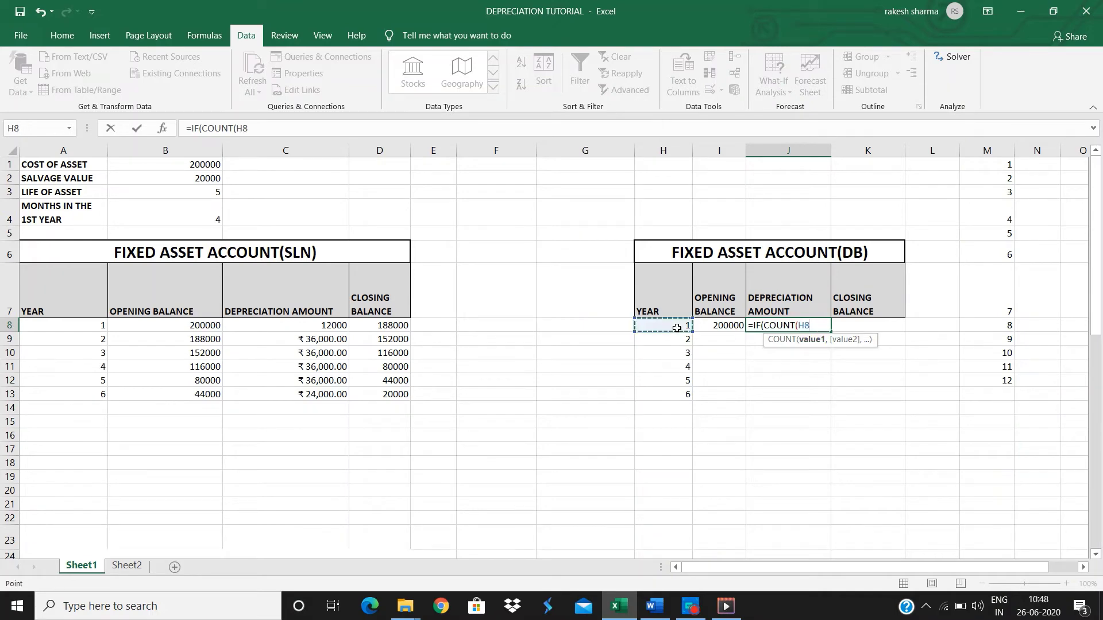
text())
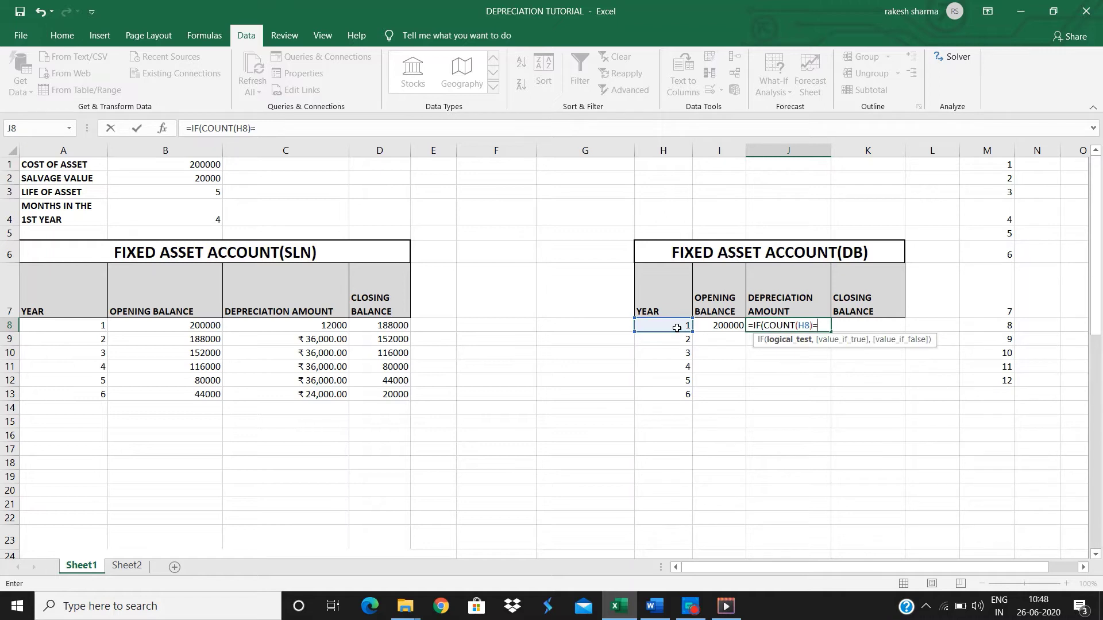
text(=1,)
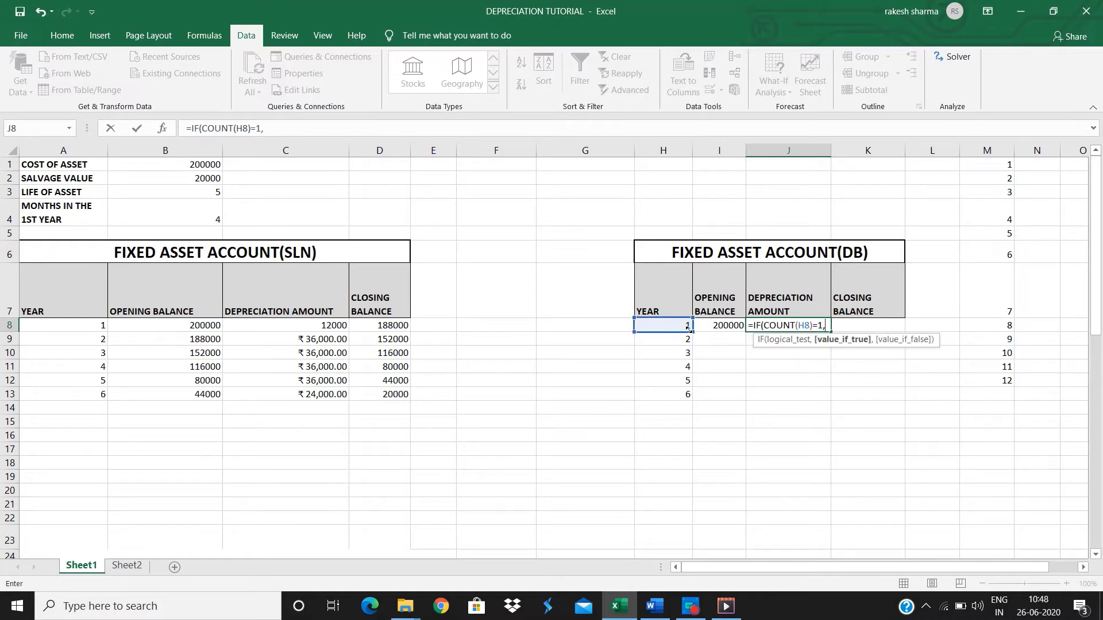
Step: Complete the J8 formula with DB($B$1,$B$2,$B$3,H8,$B$4) as the true result and " " as the false result
text(db)
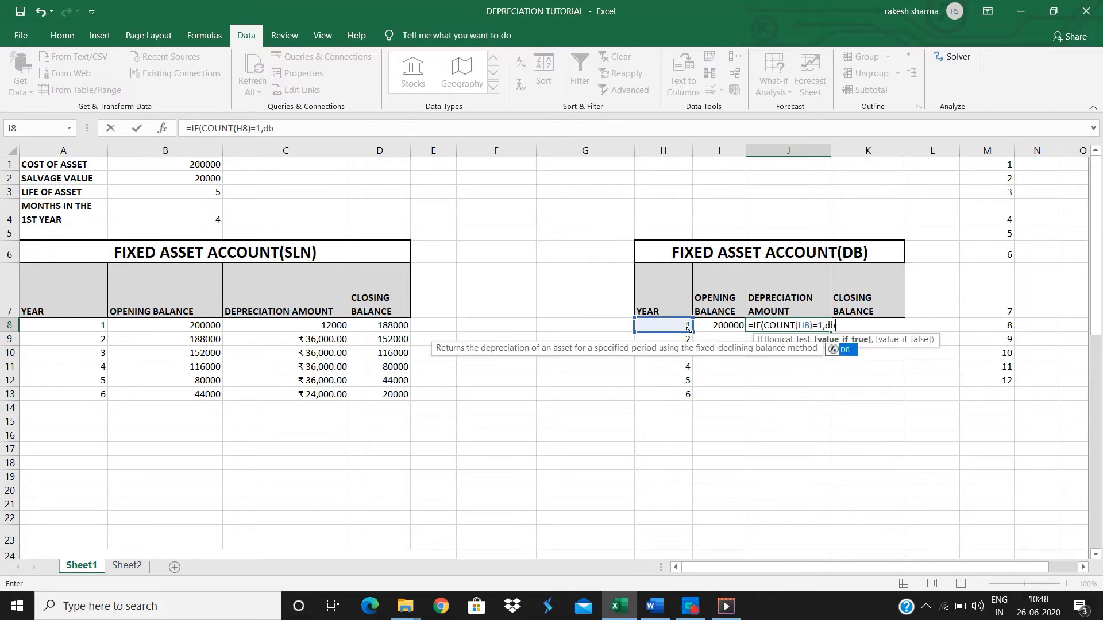
key(Tab)
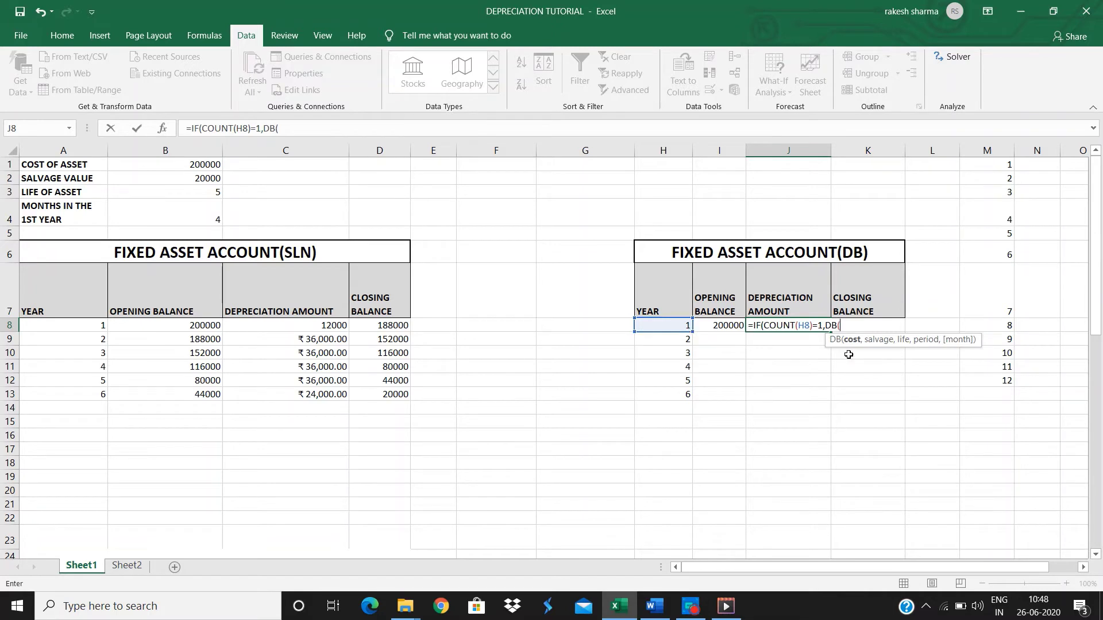
click(205, 165)
key(F4)
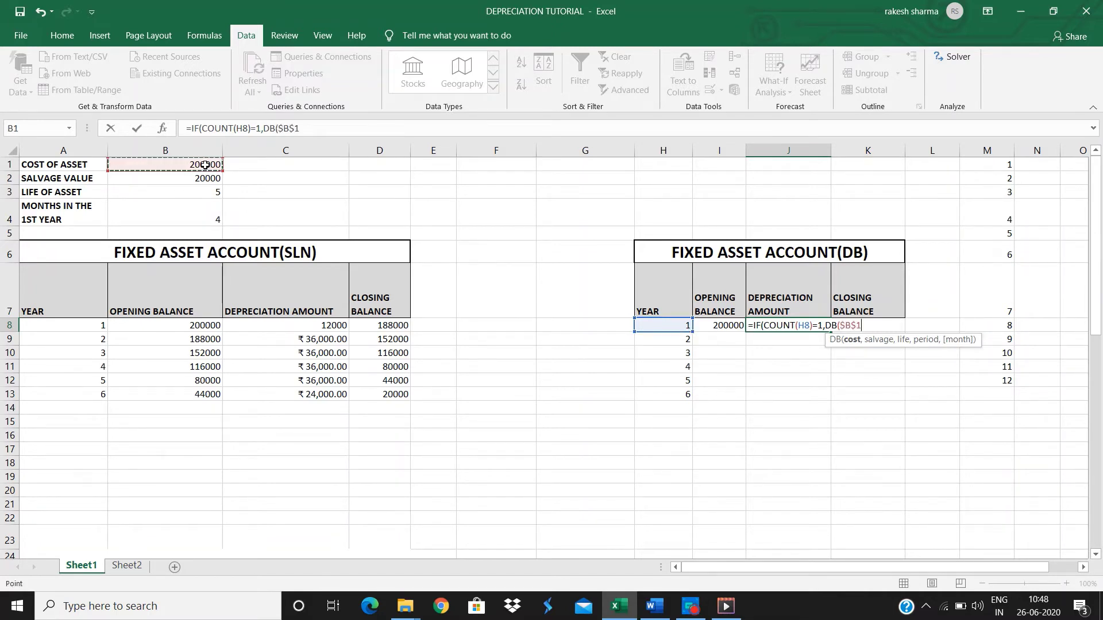
text(,)
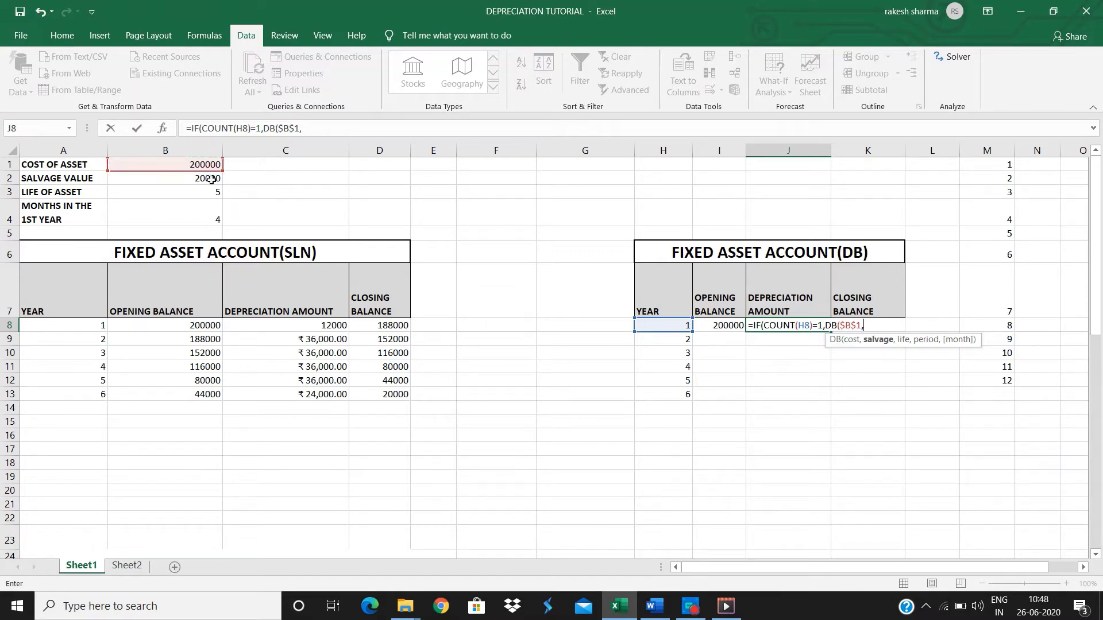
click(210, 179)
key(F4)
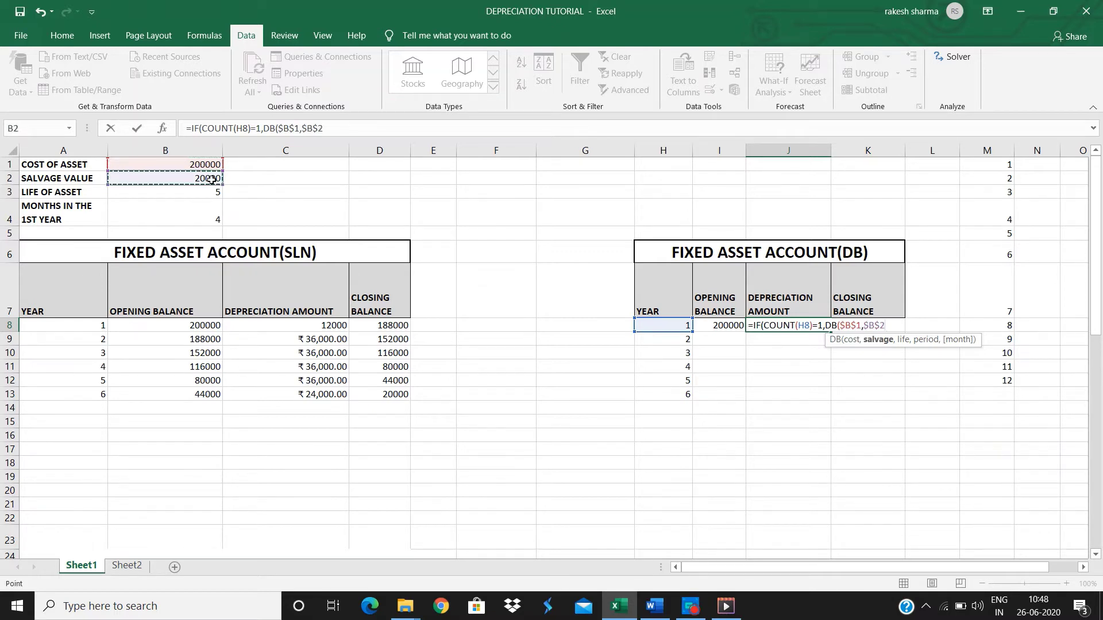
text(,)
click(217, 192)
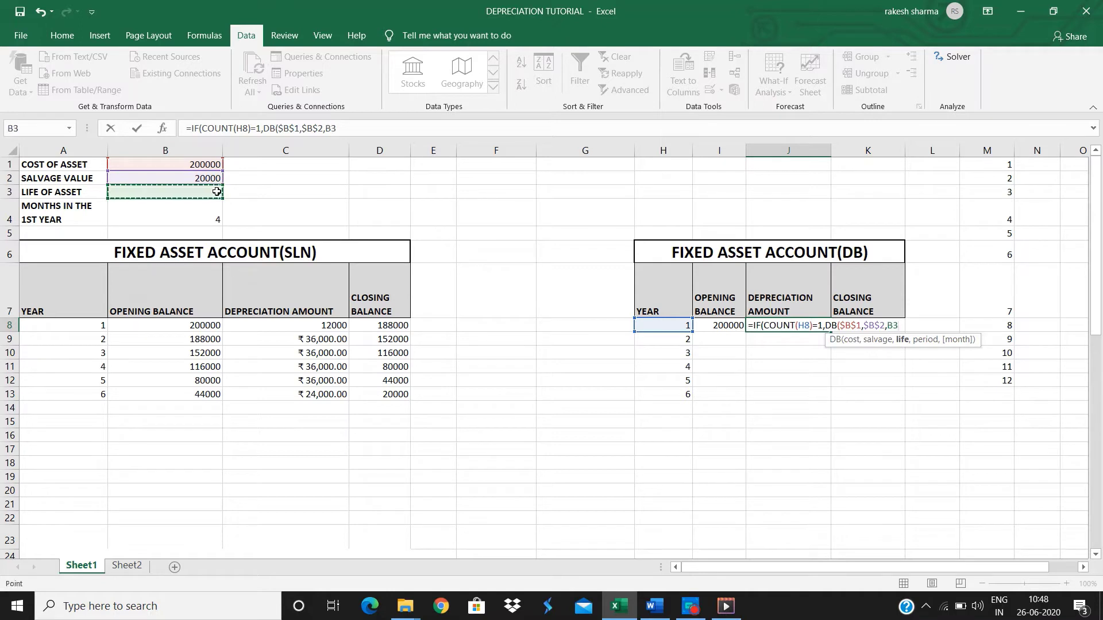
key(F4)
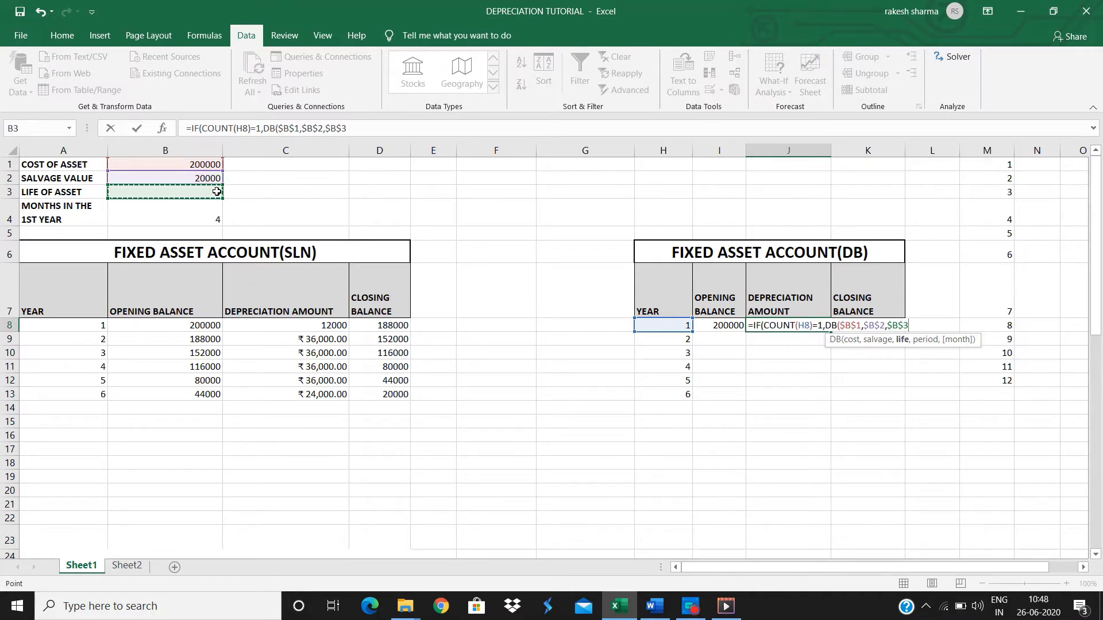
text(,)
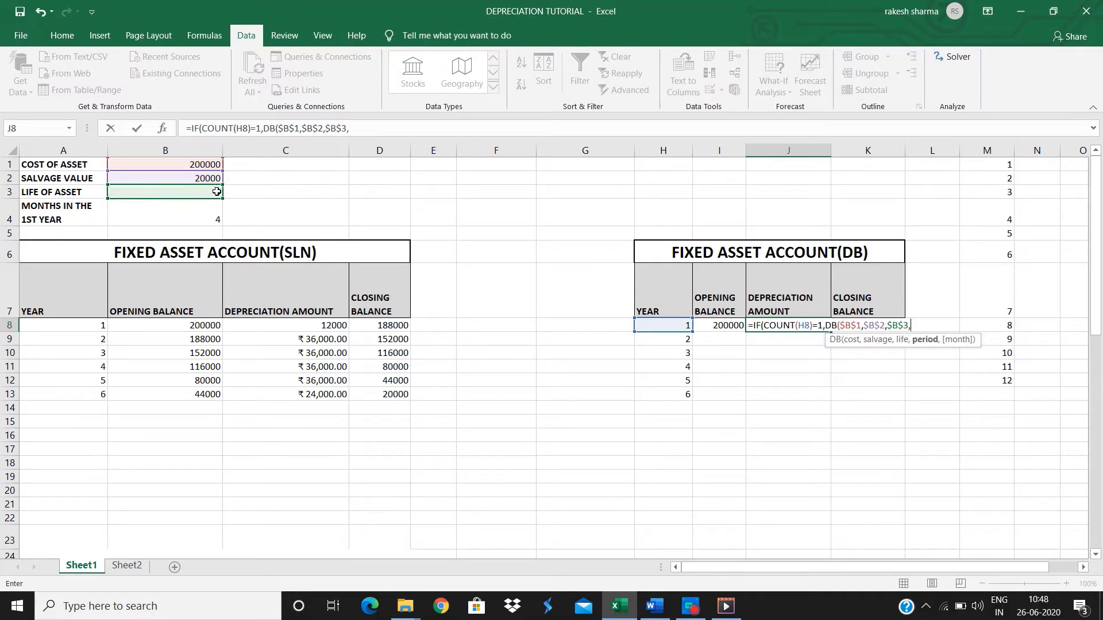
click(653, 326)
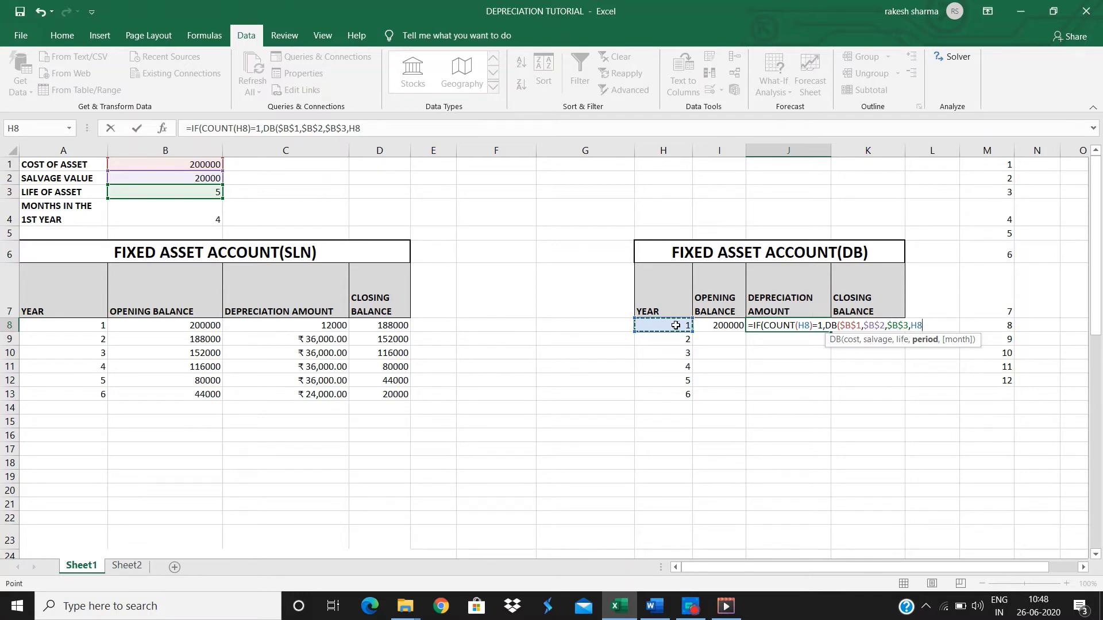
text(,)
click(194, 214)
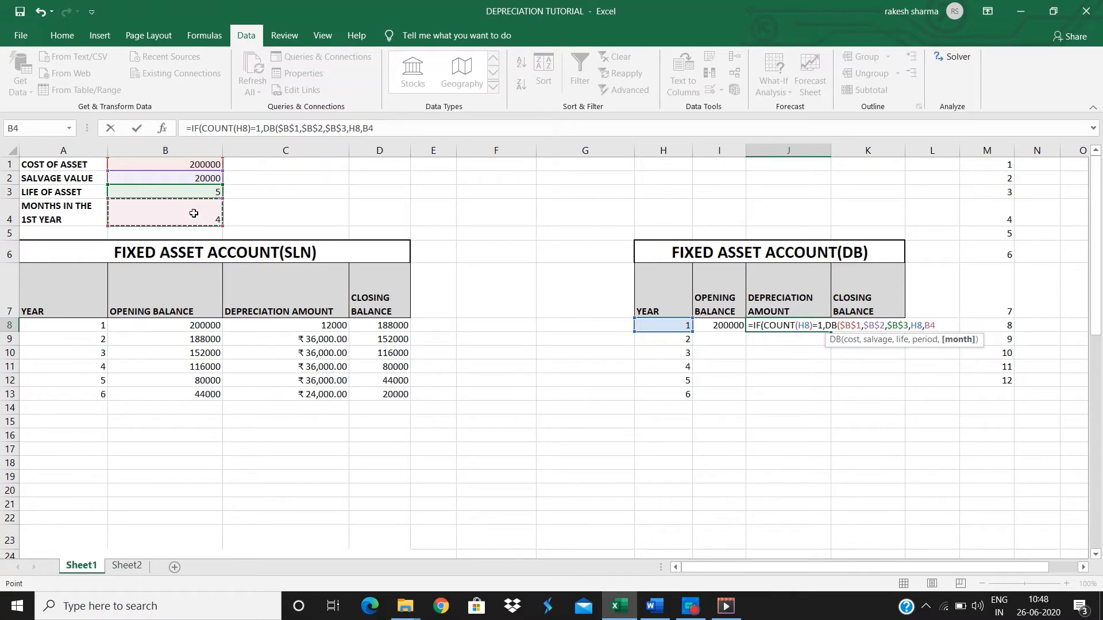
key(F4)
text(),)
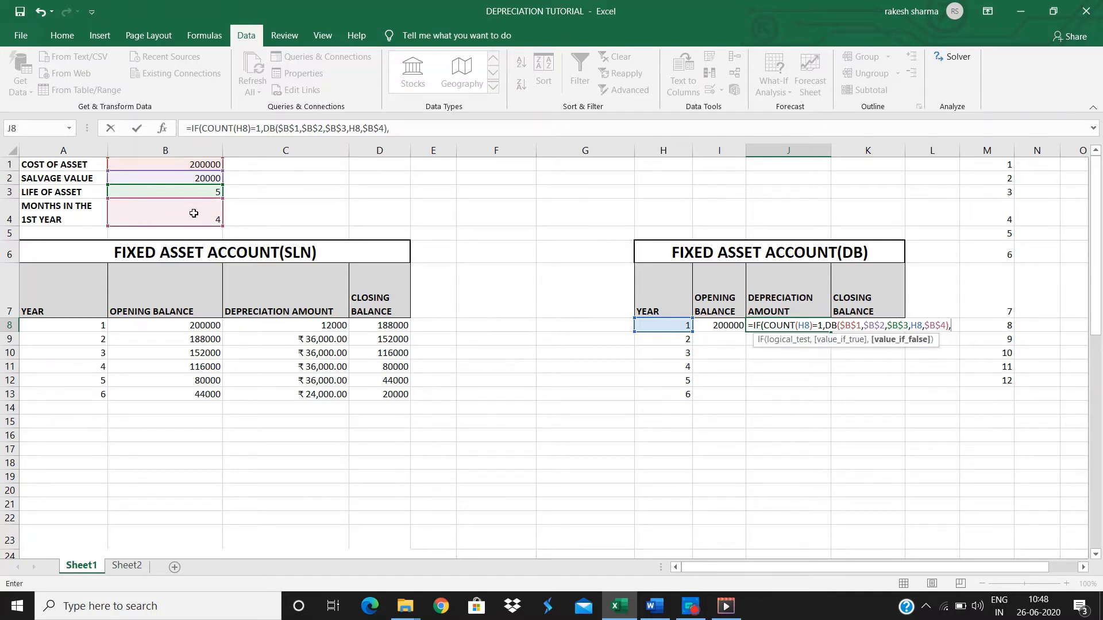
text(" "))
key(Return)
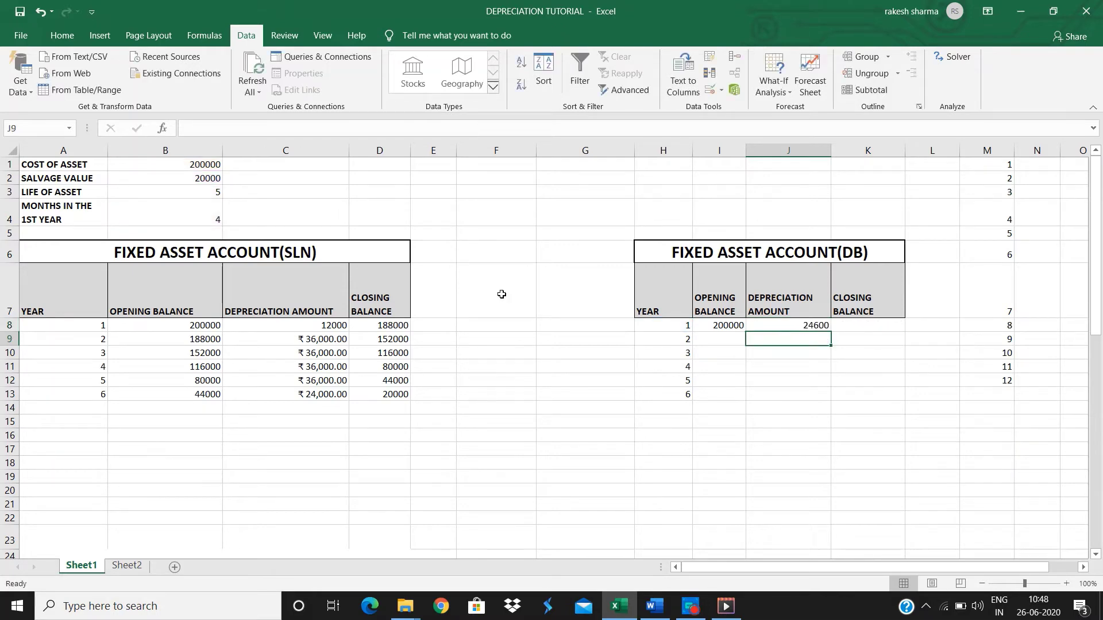
Step: Calculate the DB table's first-year closing balance in K8 with =IF(COUNT(H8)=1,I8-J8," ")
click(881, 327)
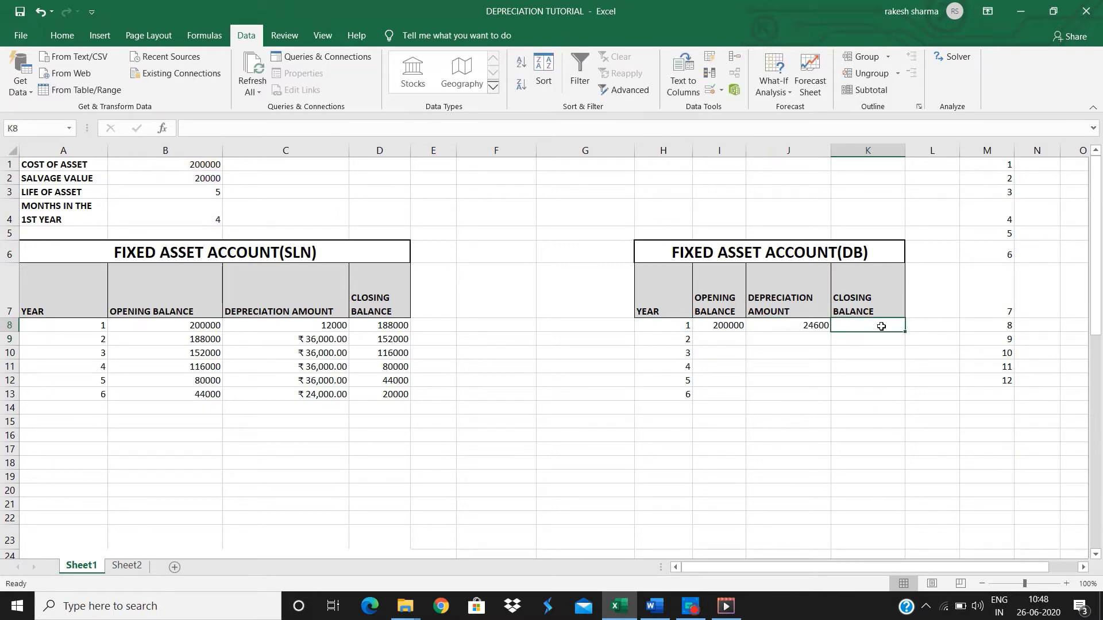
text(=IF(count)
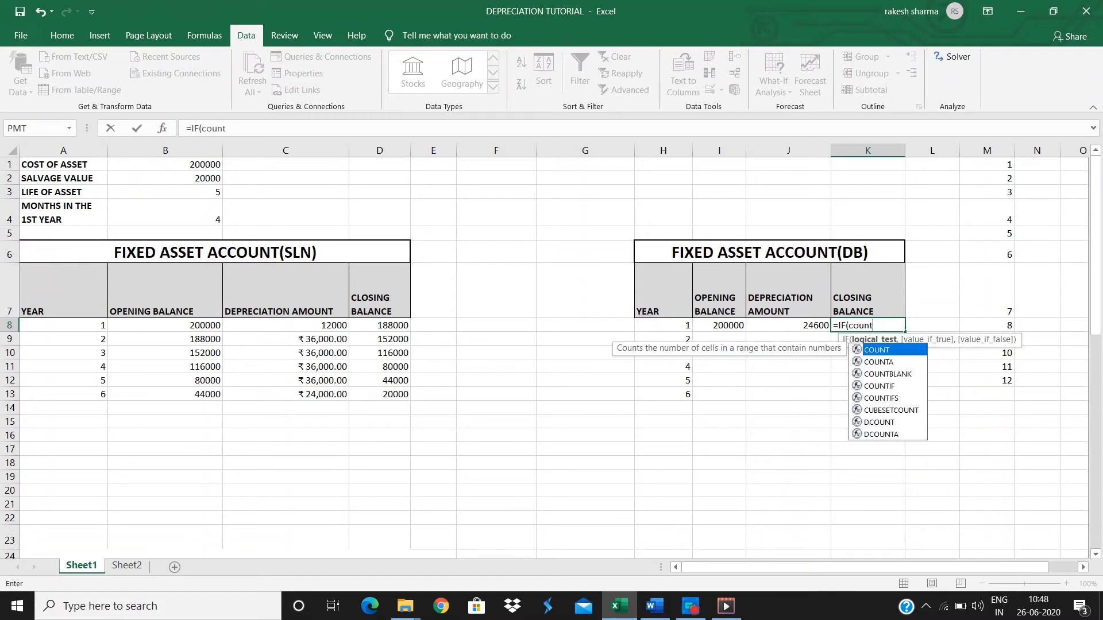
key(Tab)
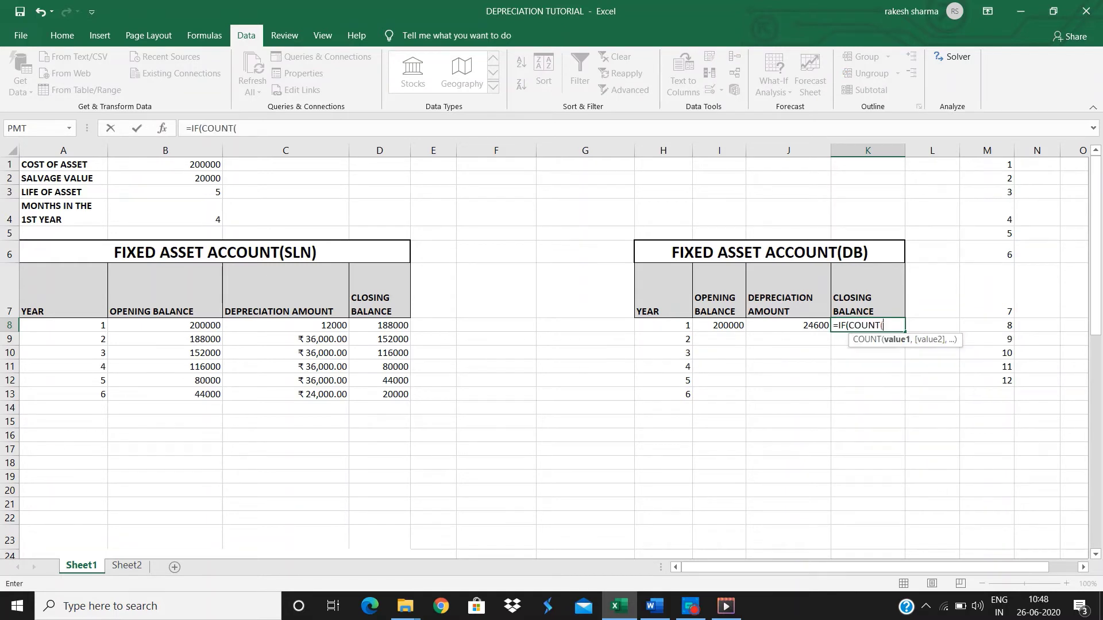
click(677, 328)
text())
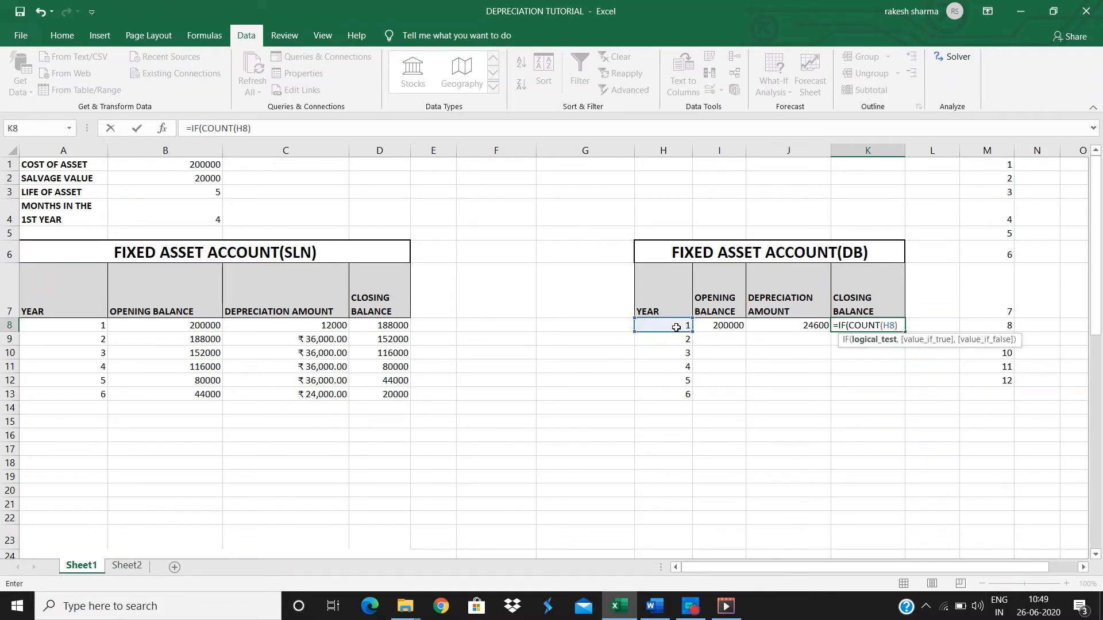
text(=1,)
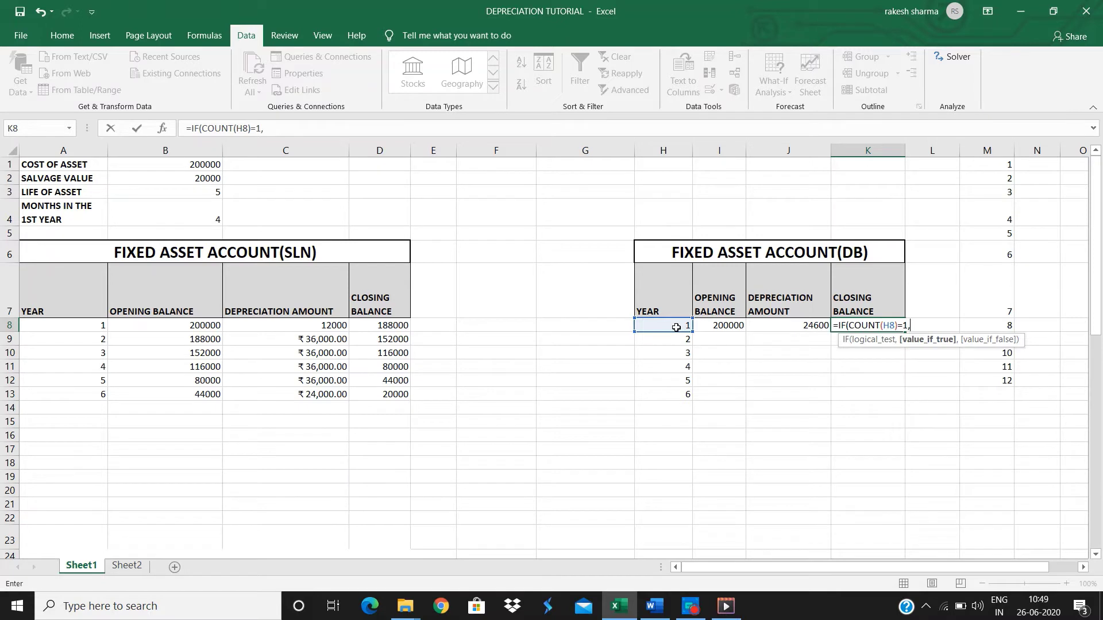
click(728, 326)
text(-)
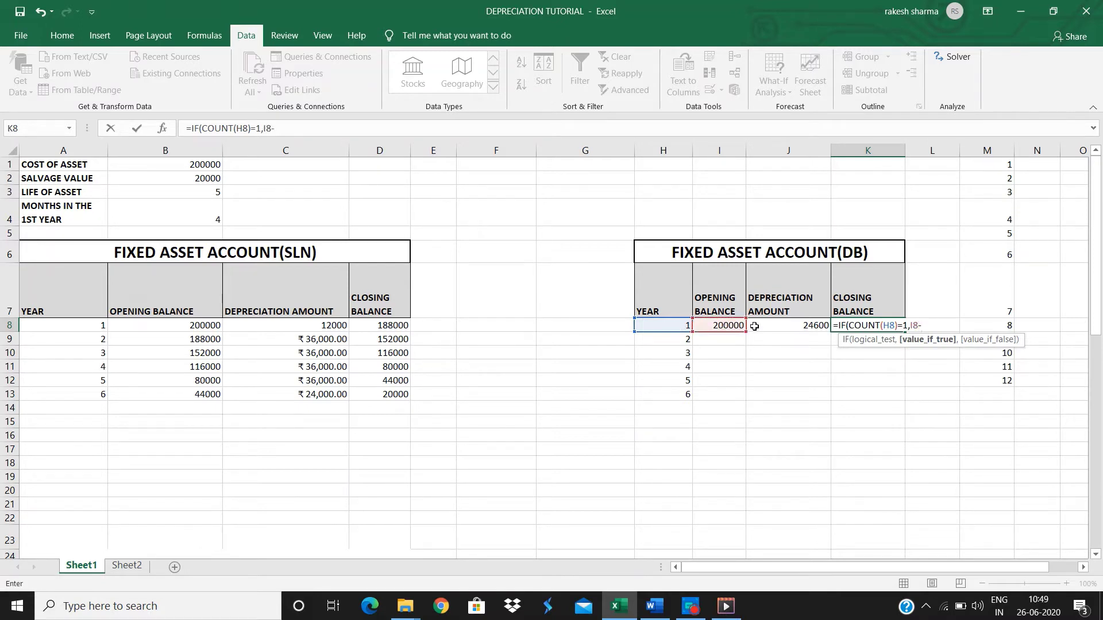
click(787, 326)
text(,)
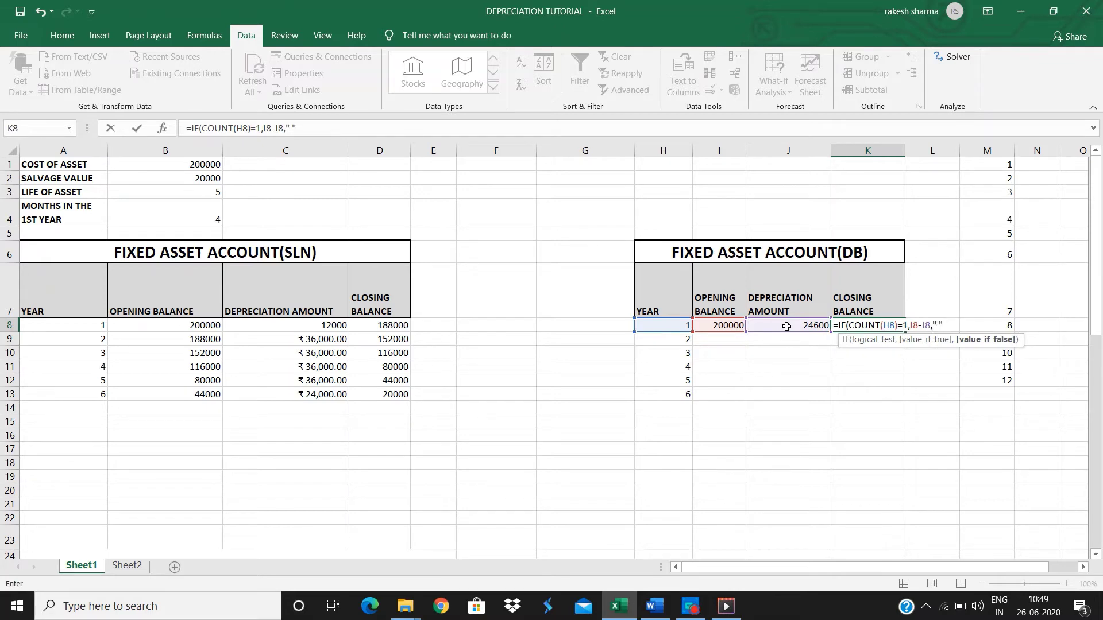
text(" "))
key(Return)
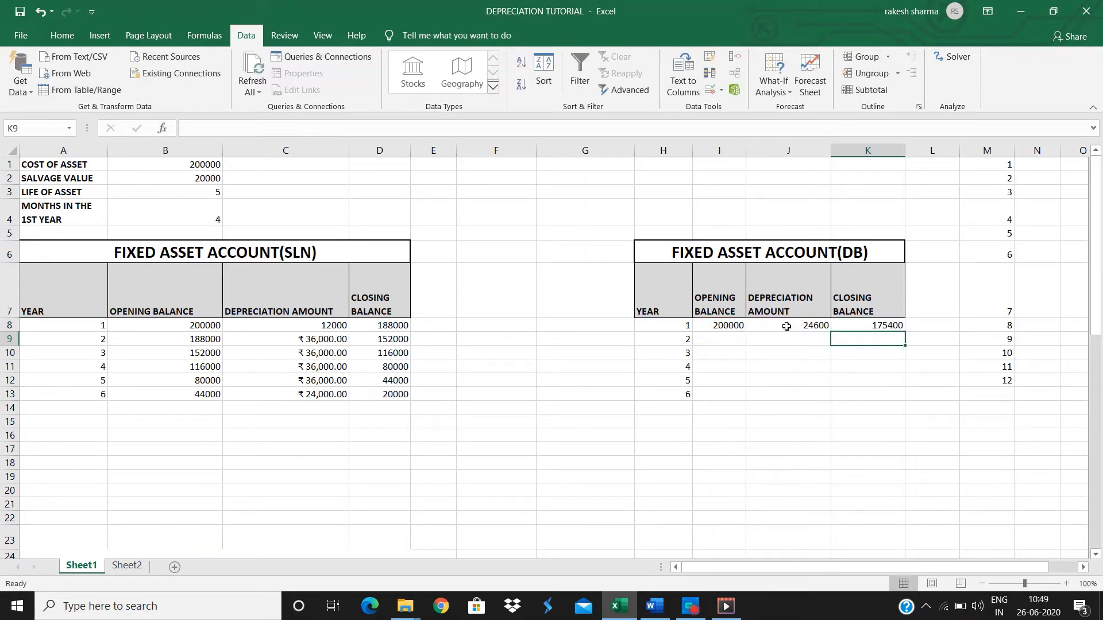
Step: Carry the closing balance into the DB table's second-year opening balance in I9 with =IF(COUNT(H9)=1,K8," ")
click(709, 338)
text(=IF()
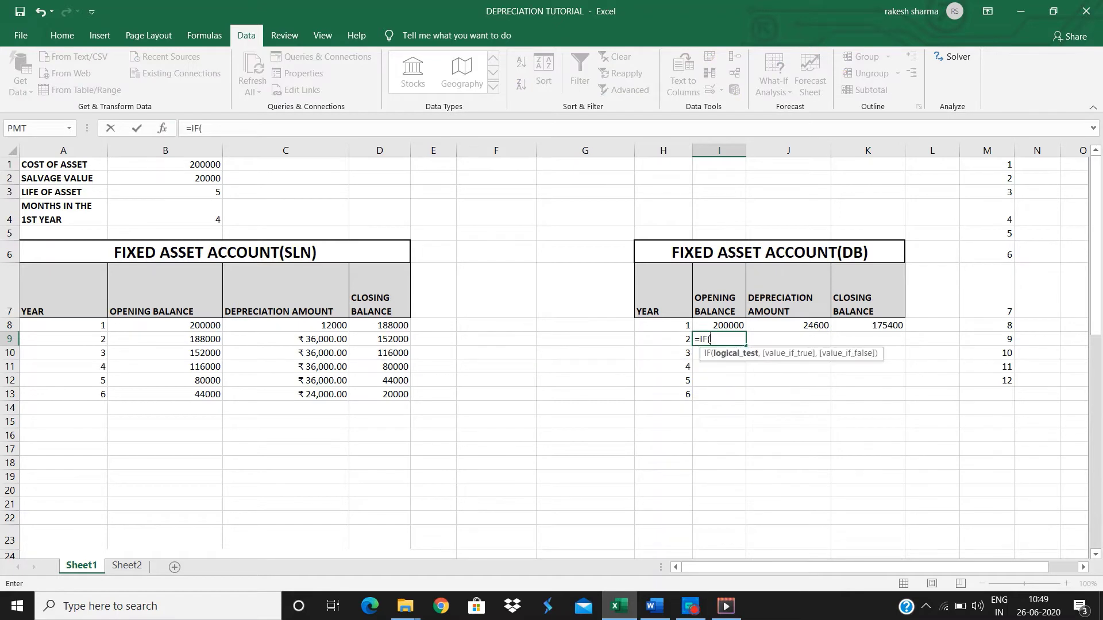
text(count)
key(Tab)
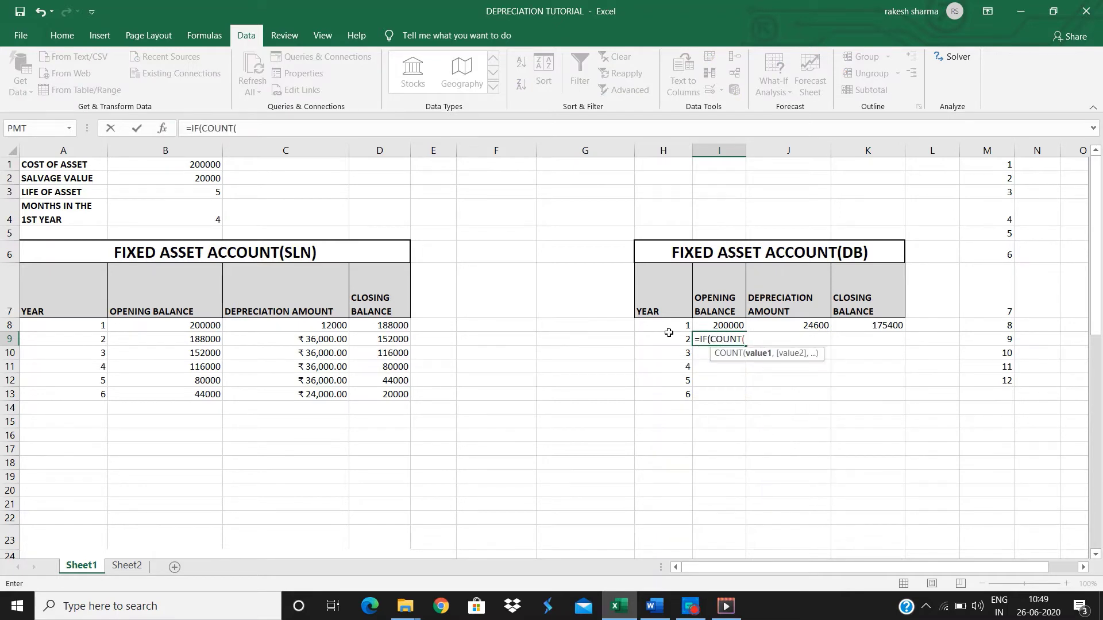
click(645, 339)
text())
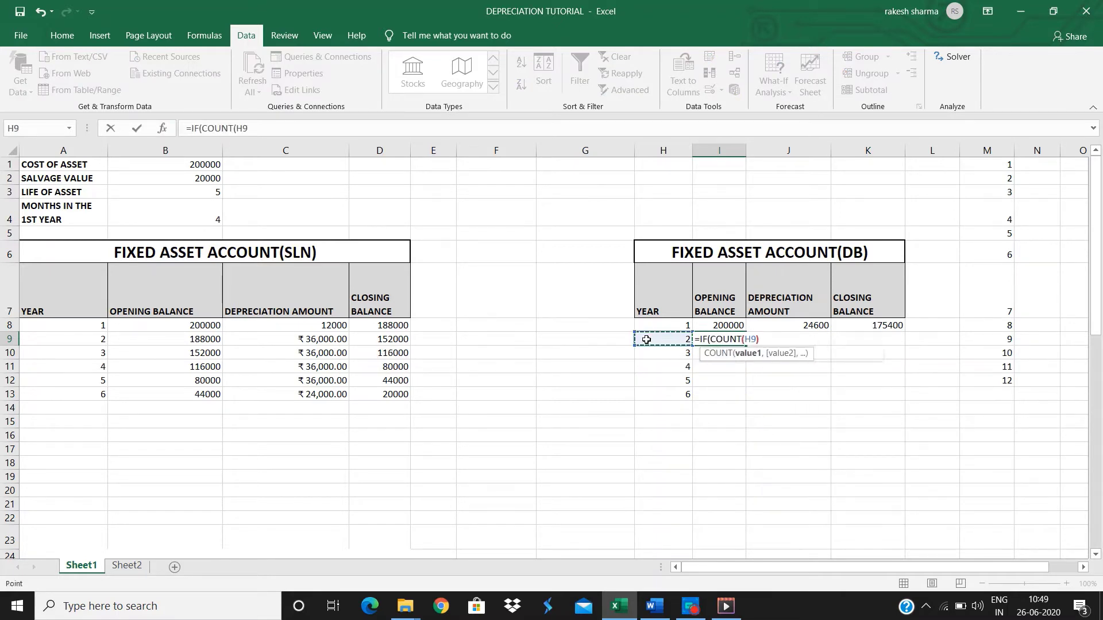
text(=1,)
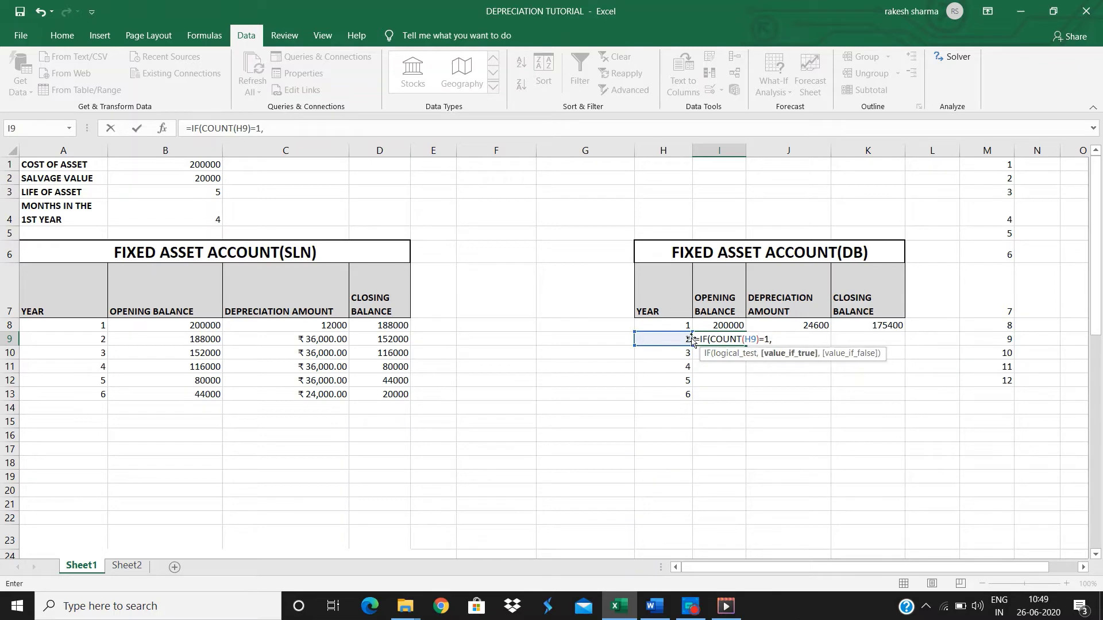
text(K8,)
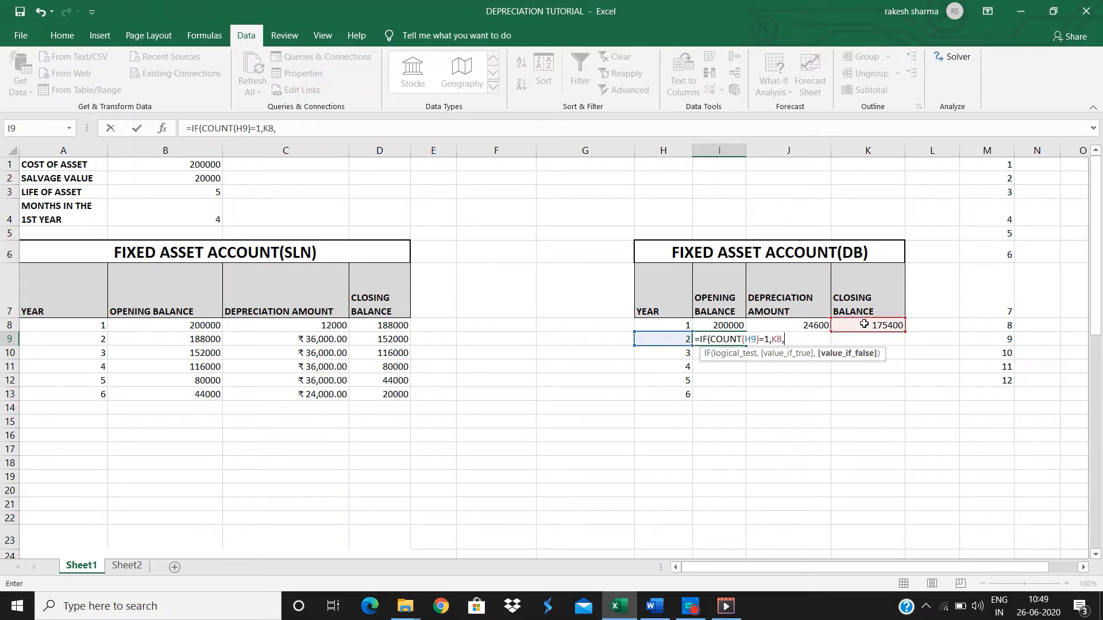
text(""))
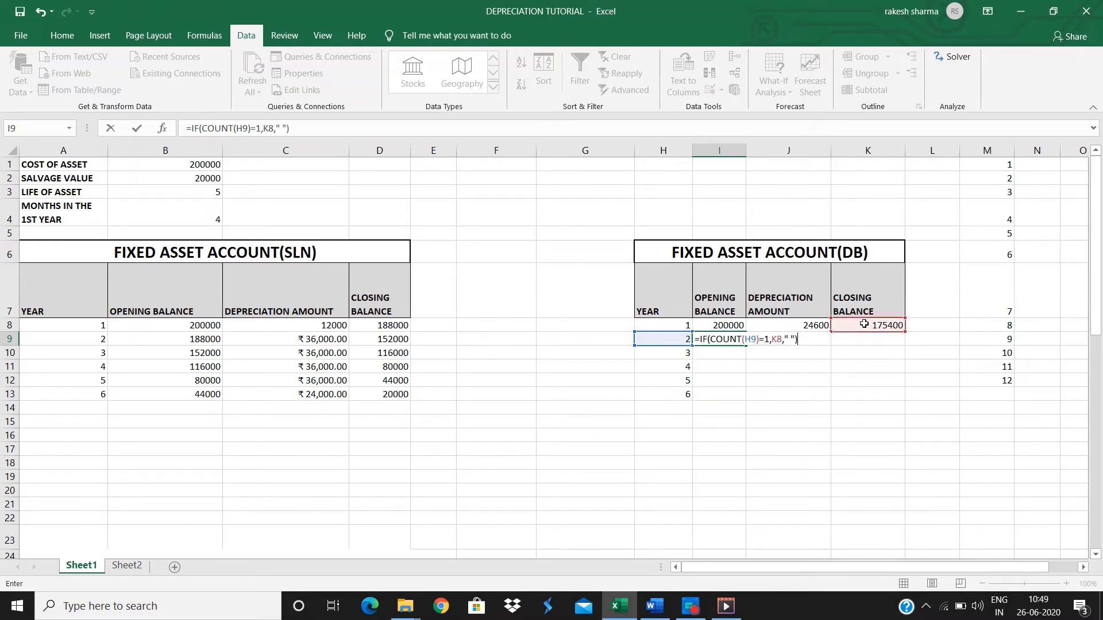
key(Return)
Step: Fill the J8:K8 formulas down to row 9, and fill I9:K9 down to row 16 of the DB table
drag(820, 325, 902, 344)
click(723, 339)
drag(723, 339, 892, 439)
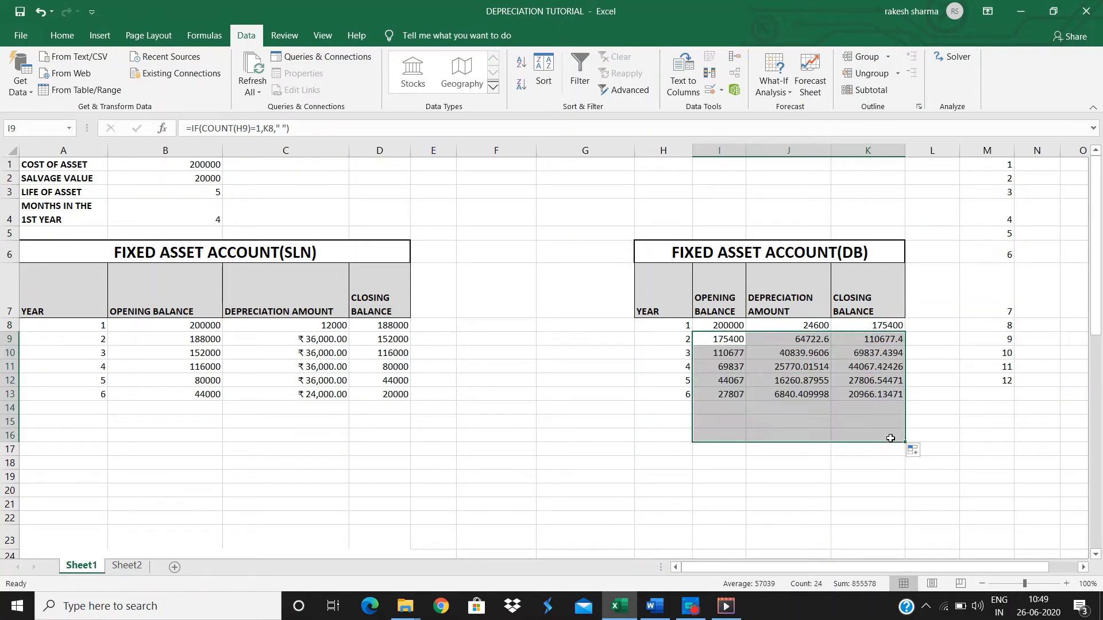
Step: Examine the cell references in the DB table's second-year depreciation formula in J9
drag(985, 379, 814, 339)
click(814, 339)
double_click(816, 352)
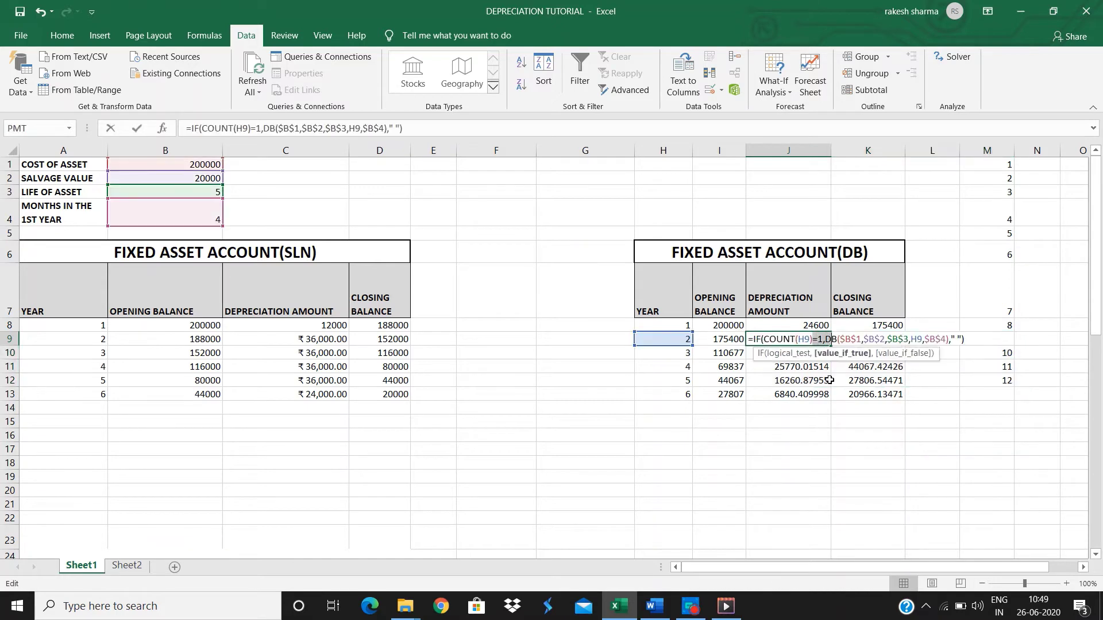
Step: Format the DB table's depreciation and closing balance values in J9:K13 to zero decimal places
key(Escape)
drag(812, 338, 879, 395)
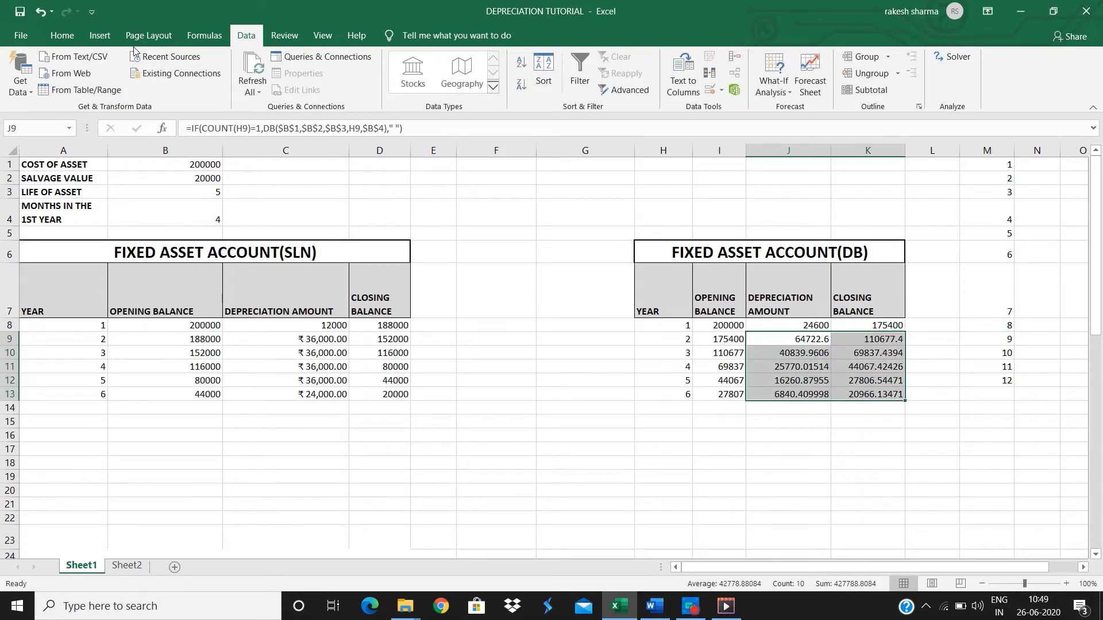
click(78, 39)
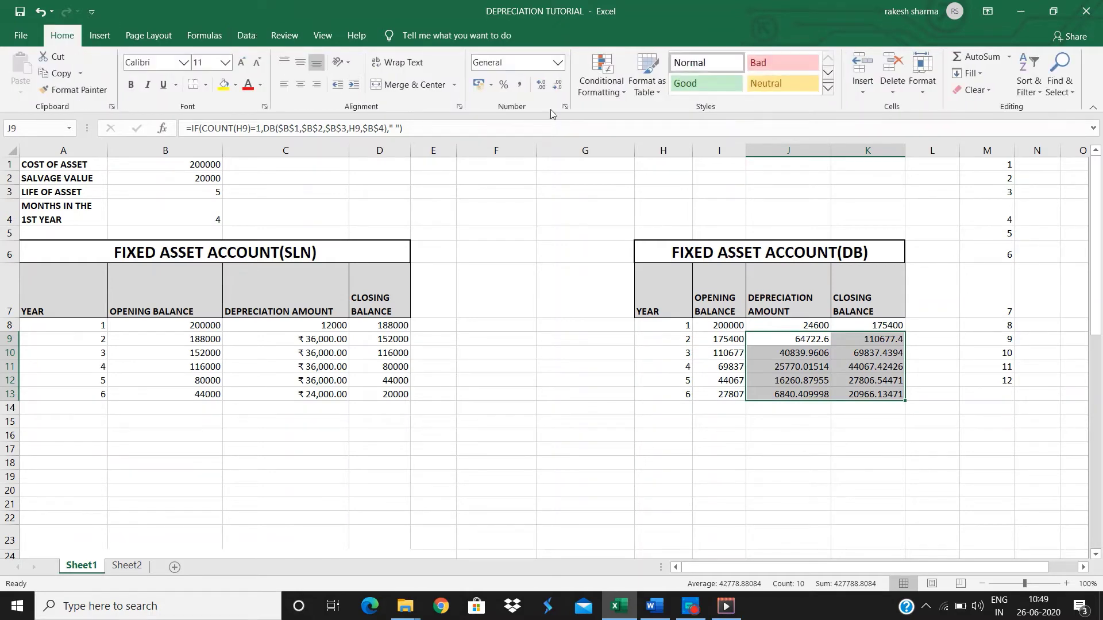
click(557, 90)
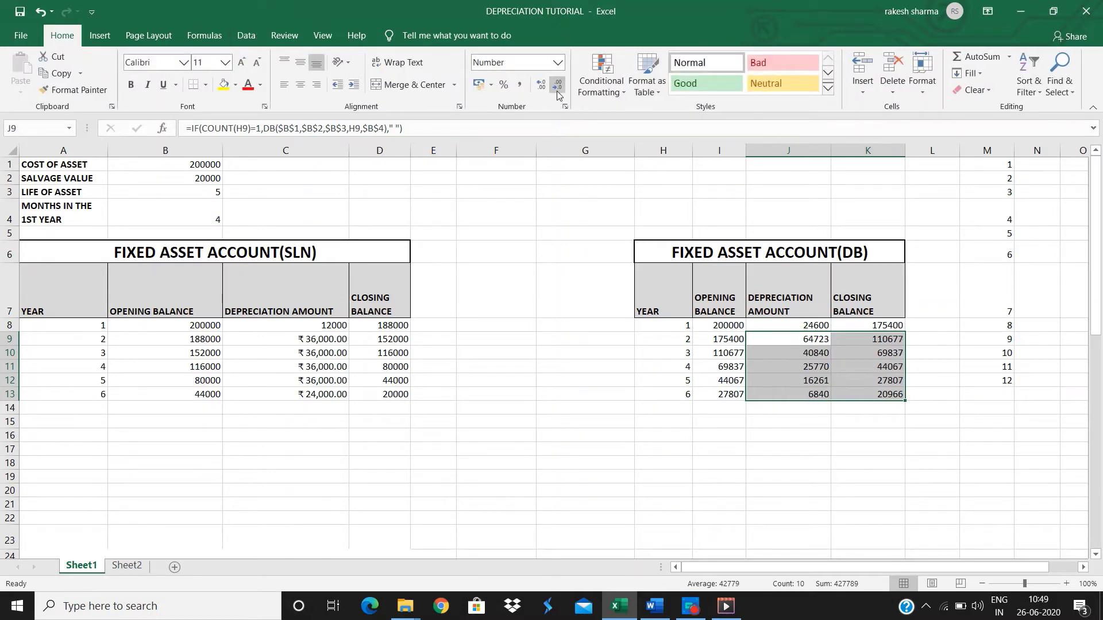
click(569, 345)
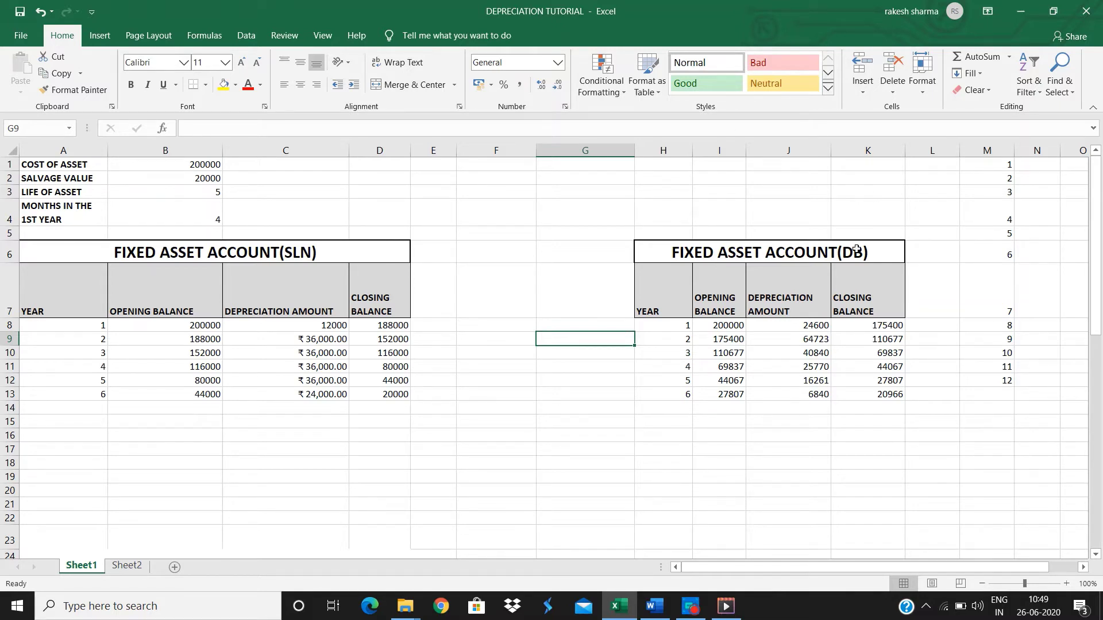
Step: Check the depreciation question in the Word document, and return to the Excel workbook's blank schedule with a METHOD field
click(655, 607)
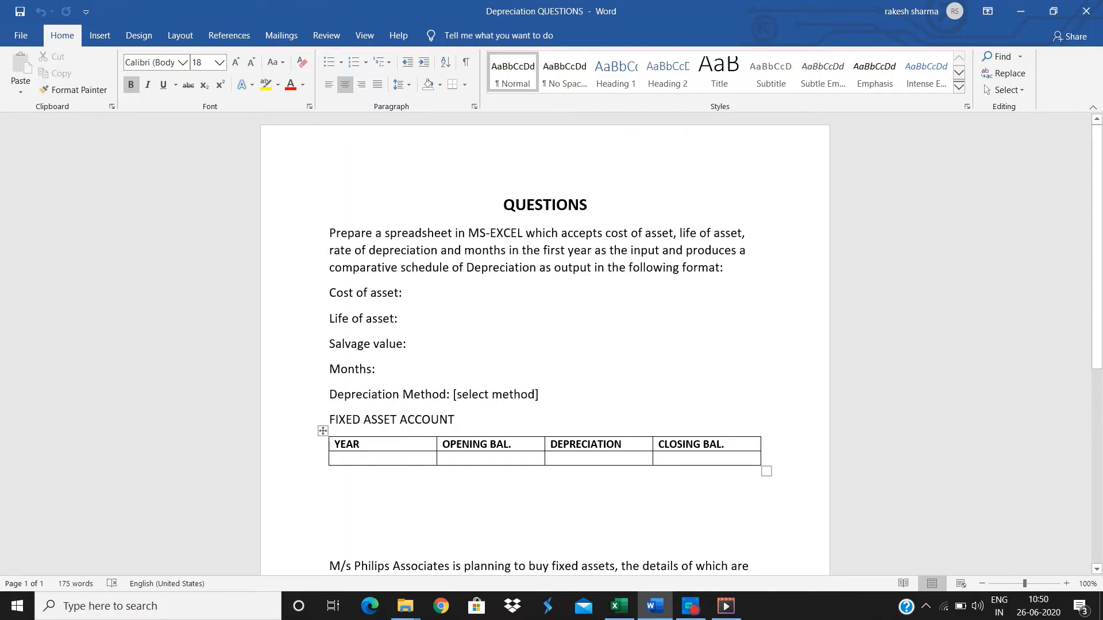
click(623, 607)
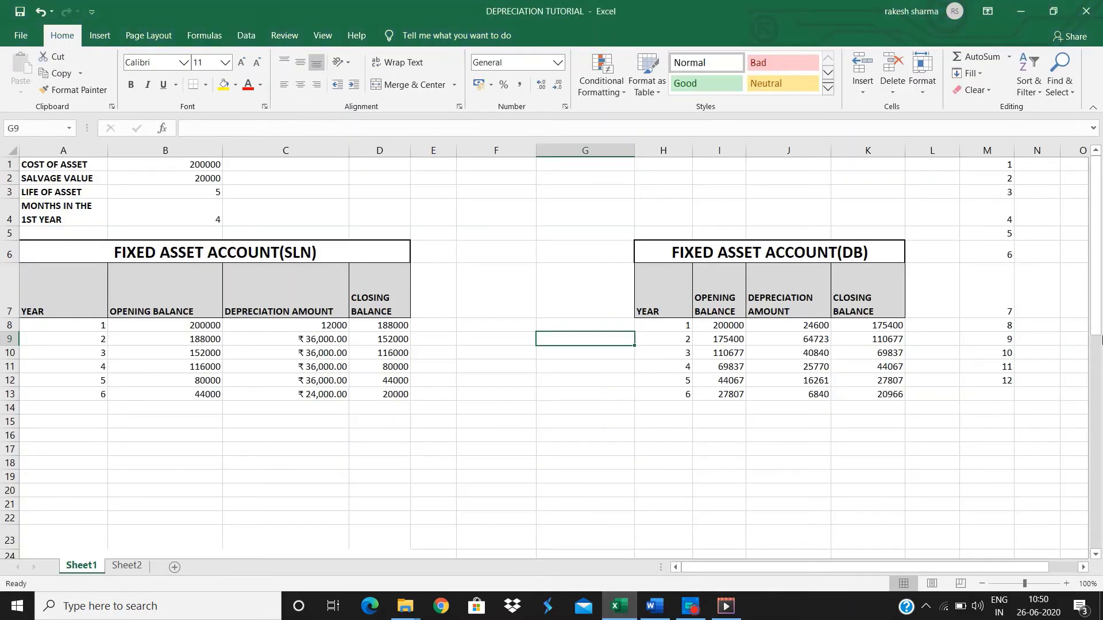
drag(1101, 339, 1101, 445)
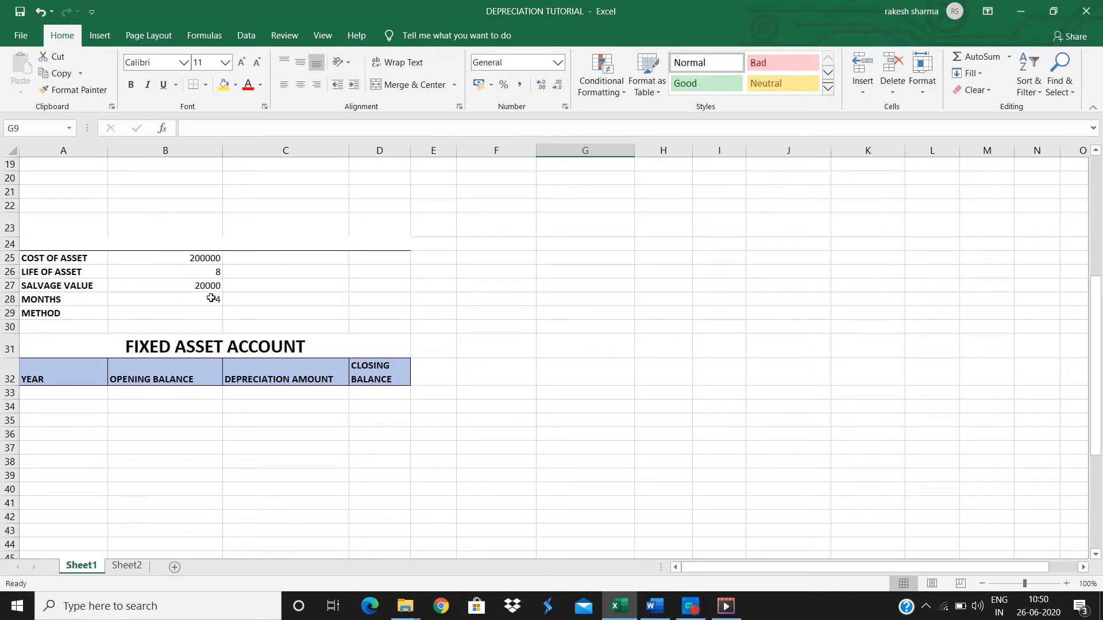
Step: Restrict the METHOD cell B29 to a validation list with the source SLN,DB and choose SLN
click(173, 314)
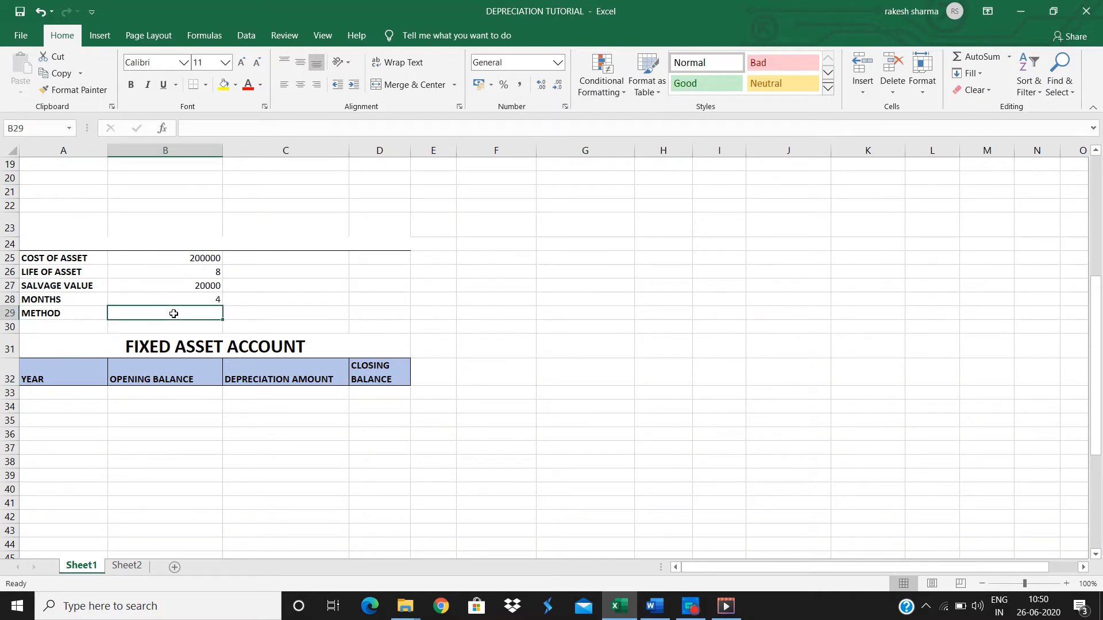
click(256, 37)
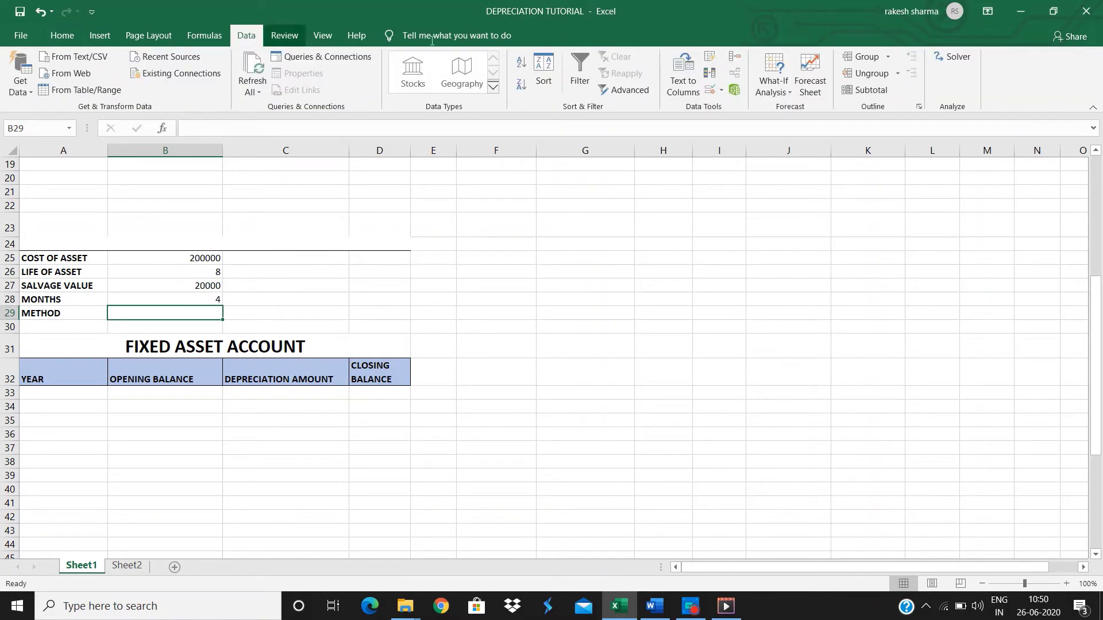
click(712, 90)
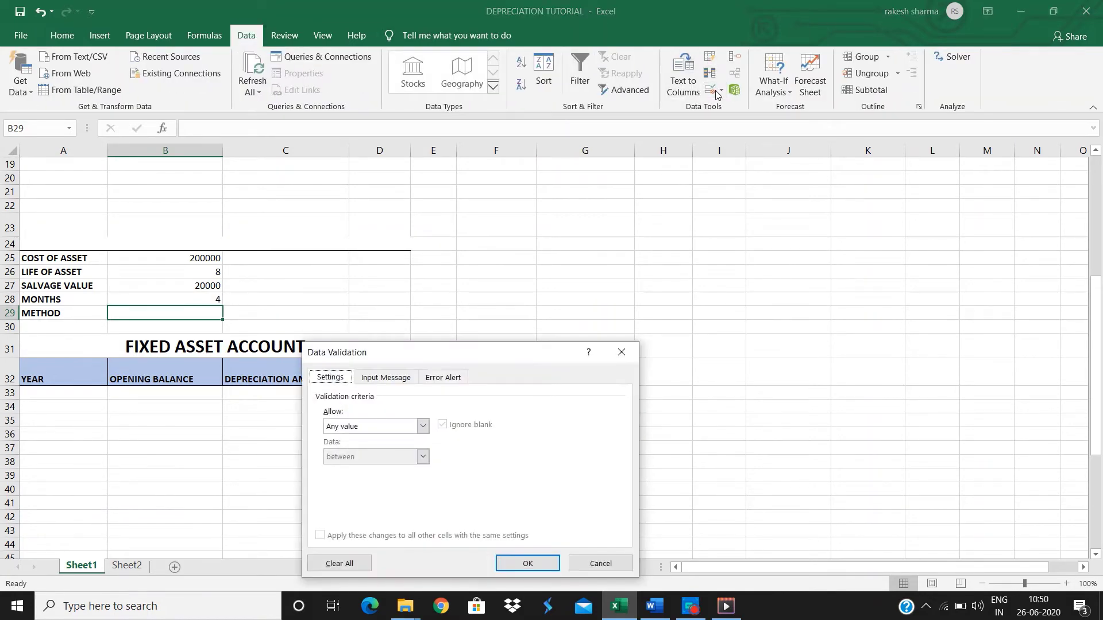
click(424, 427)
click(410, 467)
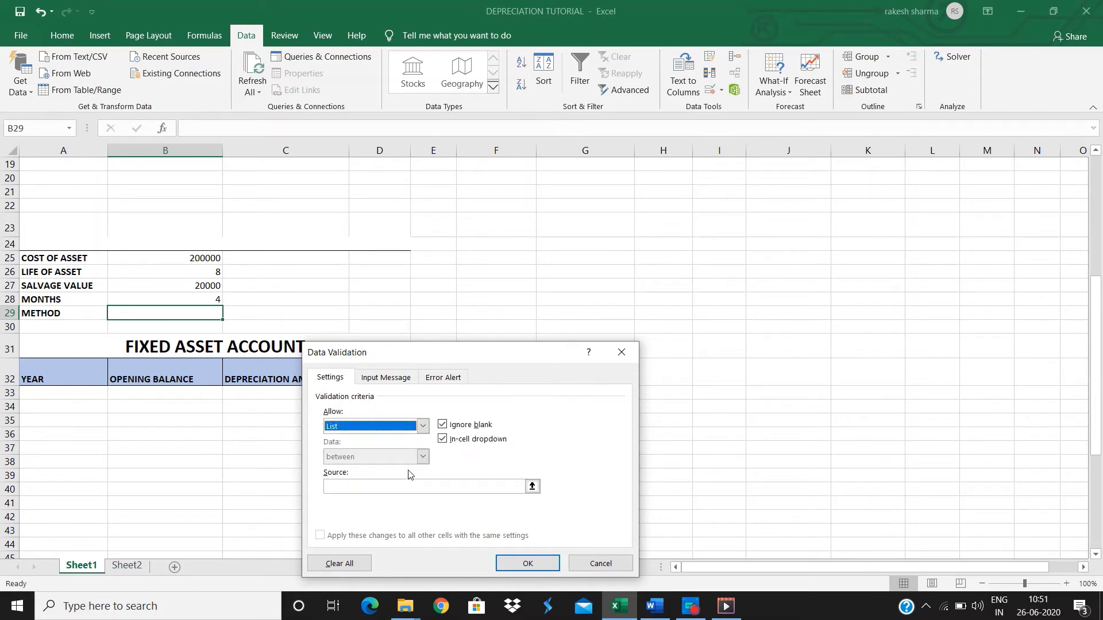
click(409, 487)
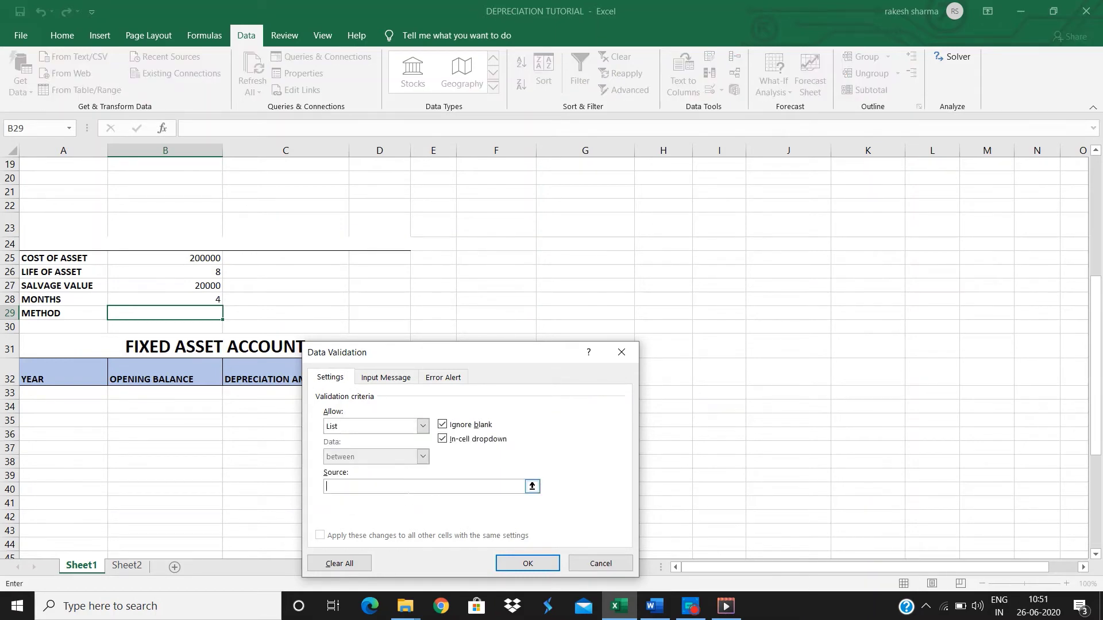
text(SLN,DB)
click(511, 563)
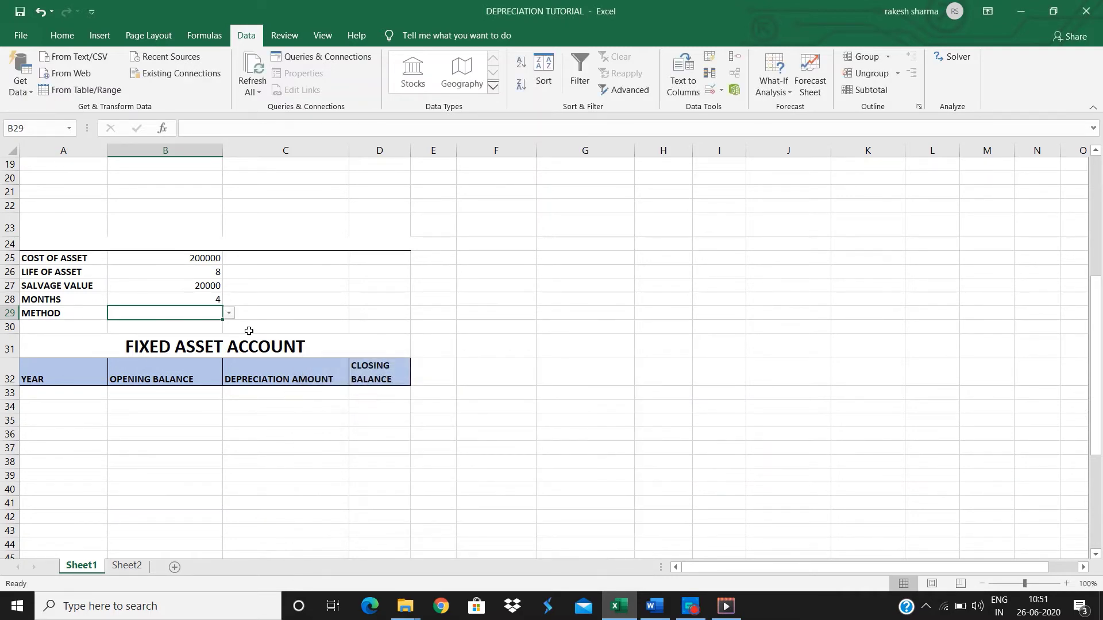
click(229, 315)
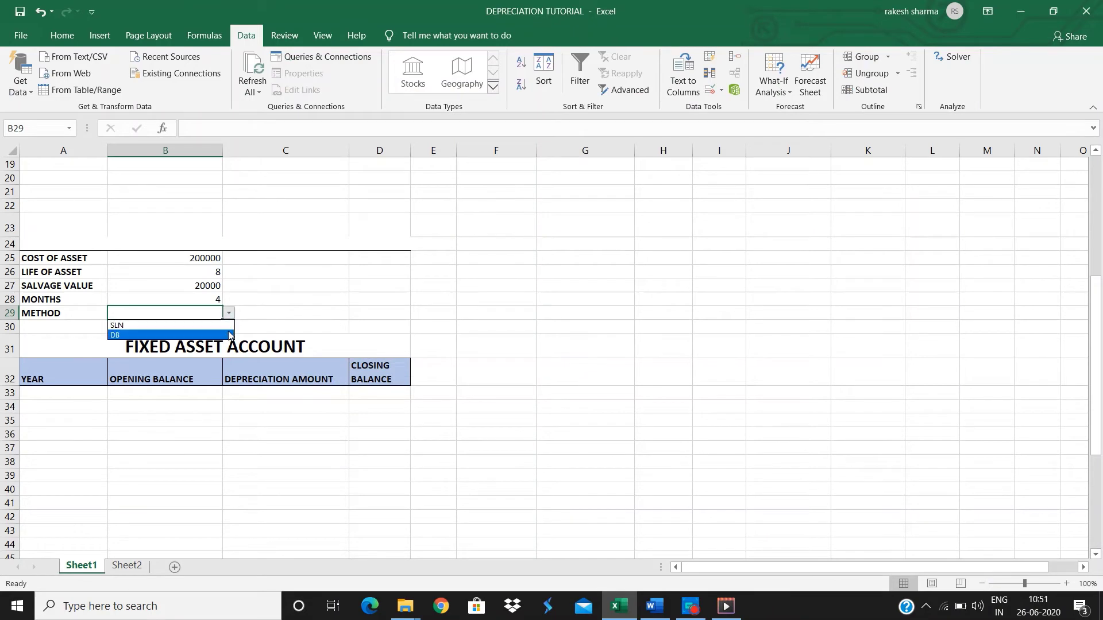
click(229, 326)
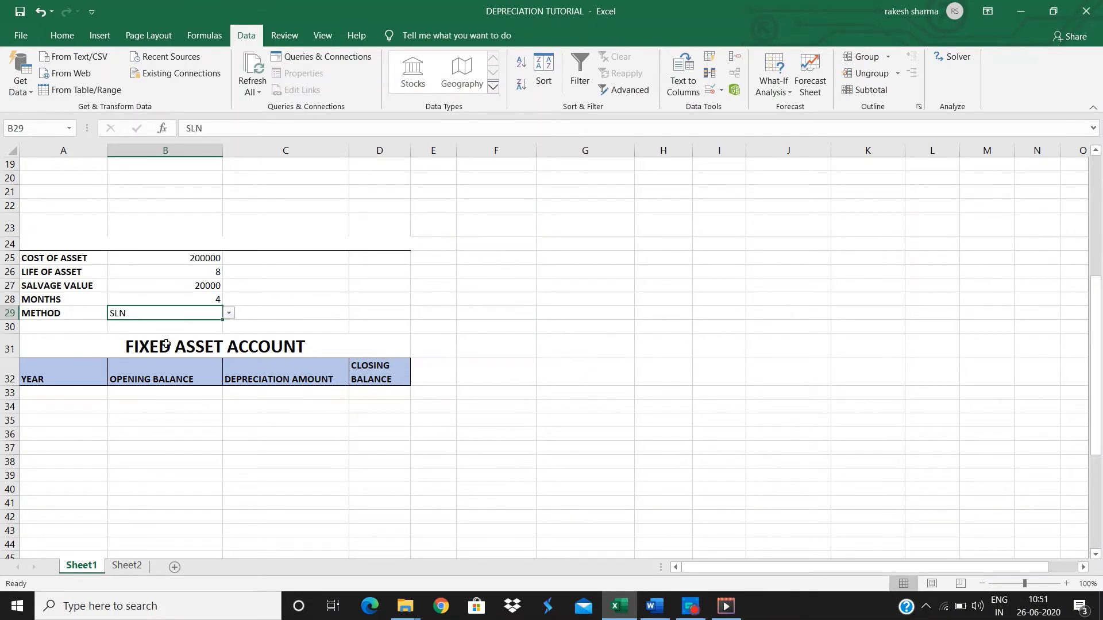
Step: Enter 1 as the first year of the new FIXED ASSET ACCOUNT table in A33
click(91, 396)
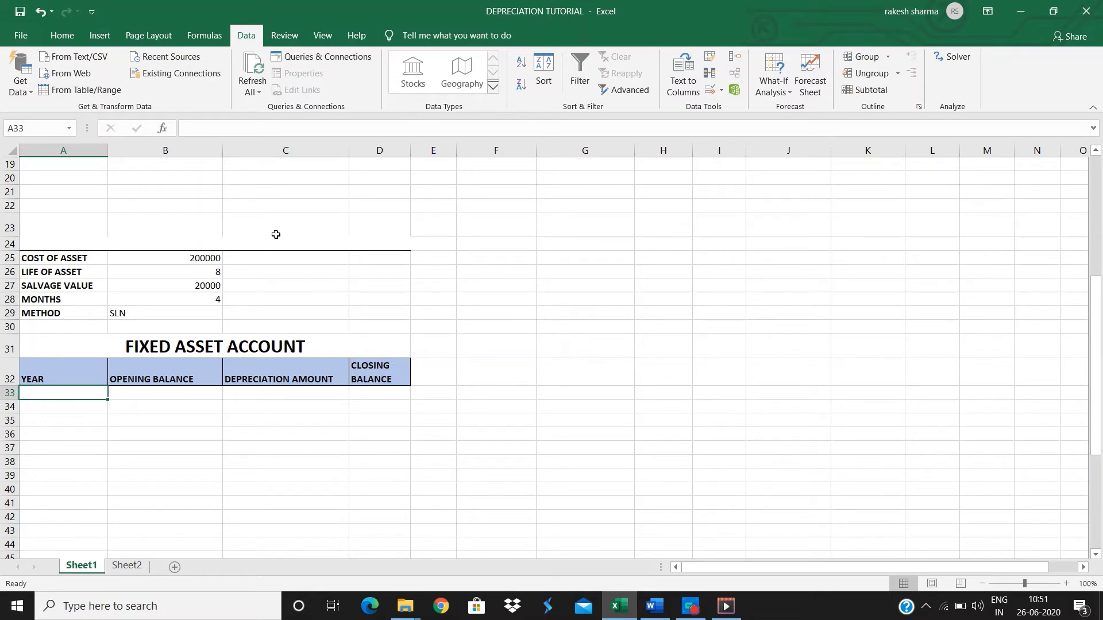
text(1)
key(Return)
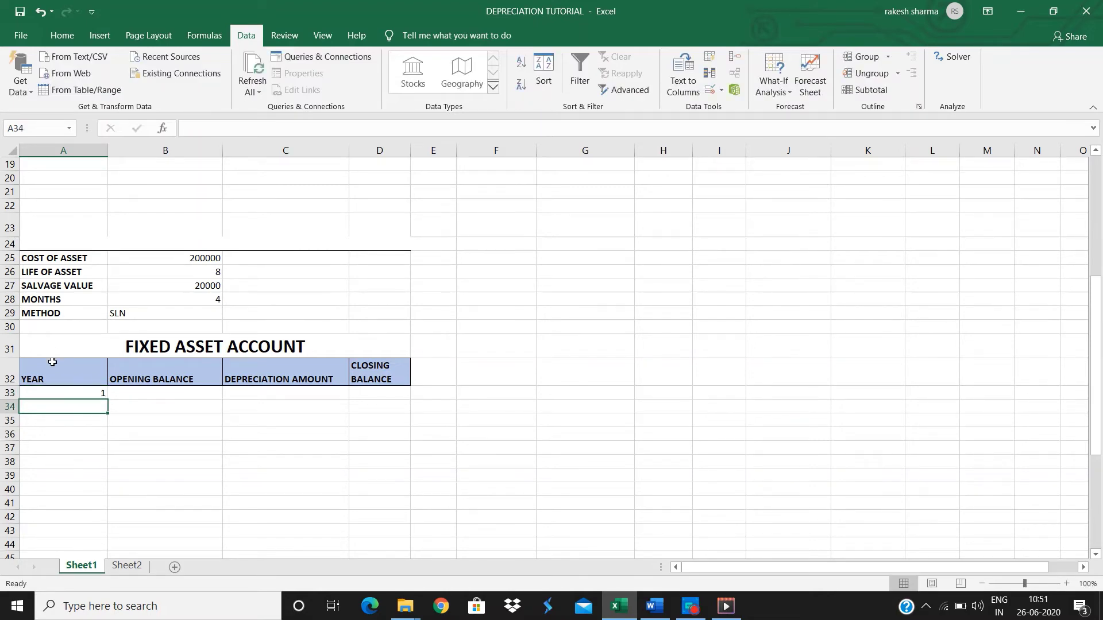
Step: Calculate the second year in A34 with =IF(A33<$B$26+1,A33+1," ") and fill the formula down to row 47
text(=IF)
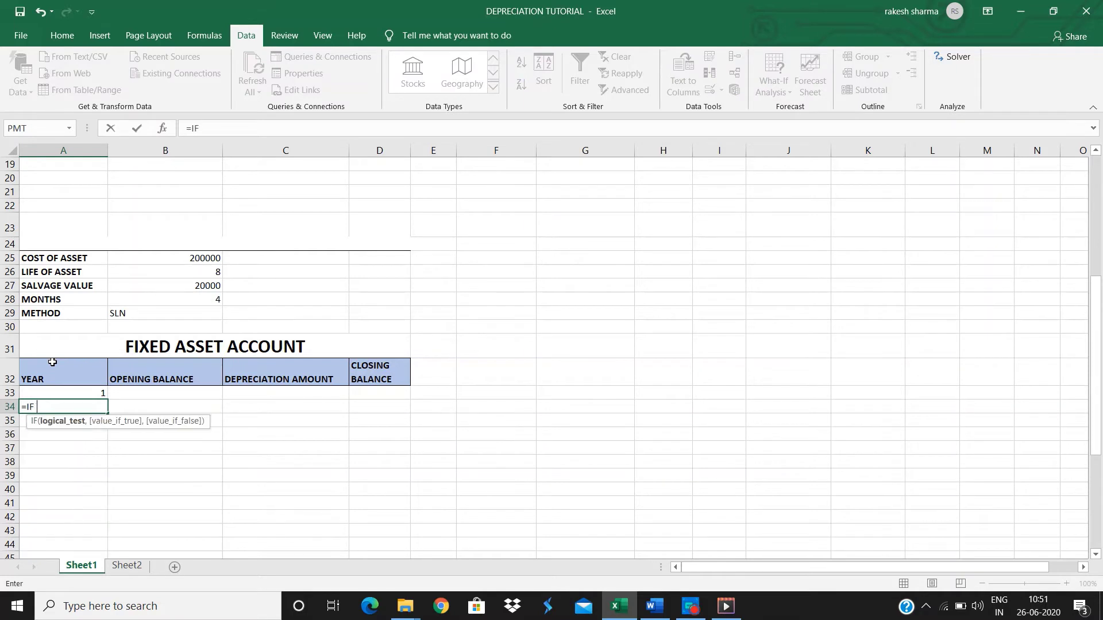
text(()
click(76, 392)
text(<)
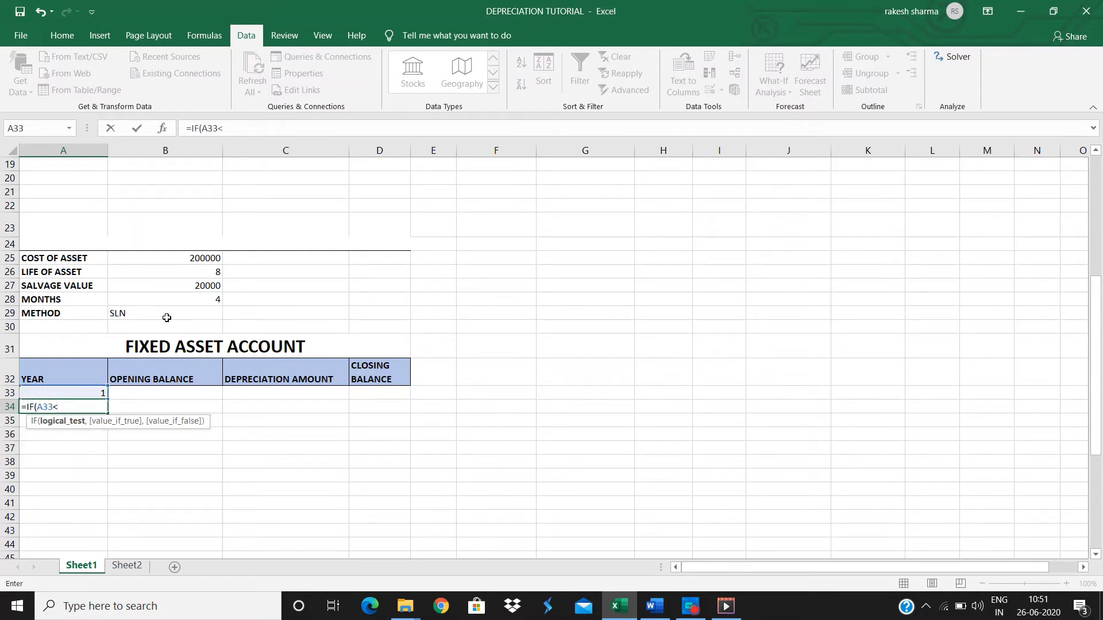
click(191, 270)
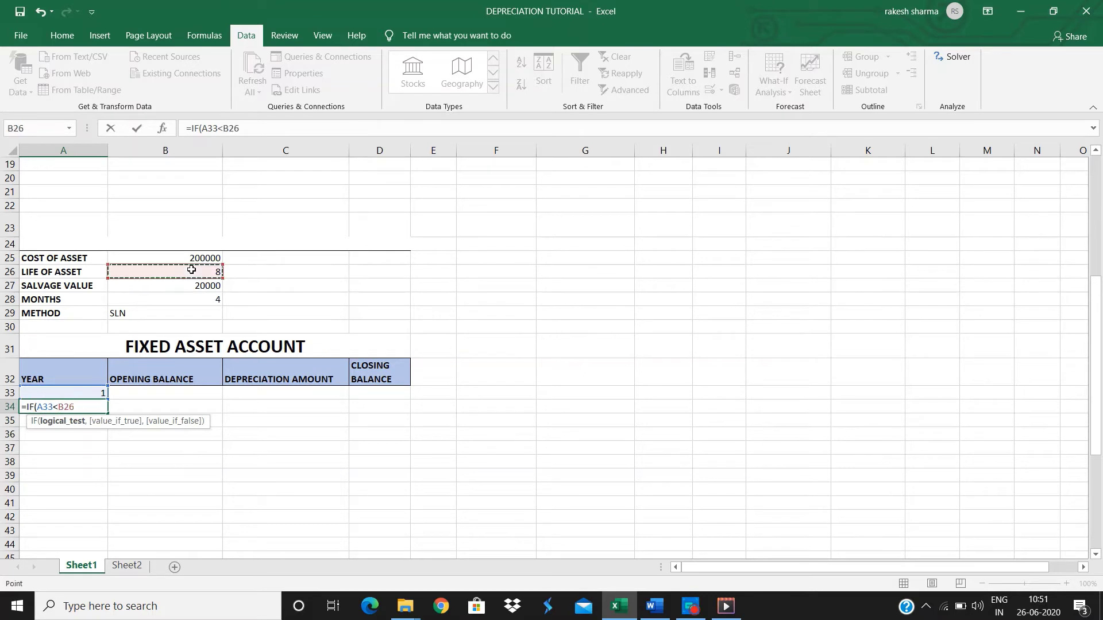
key(F4)
text(+1,)
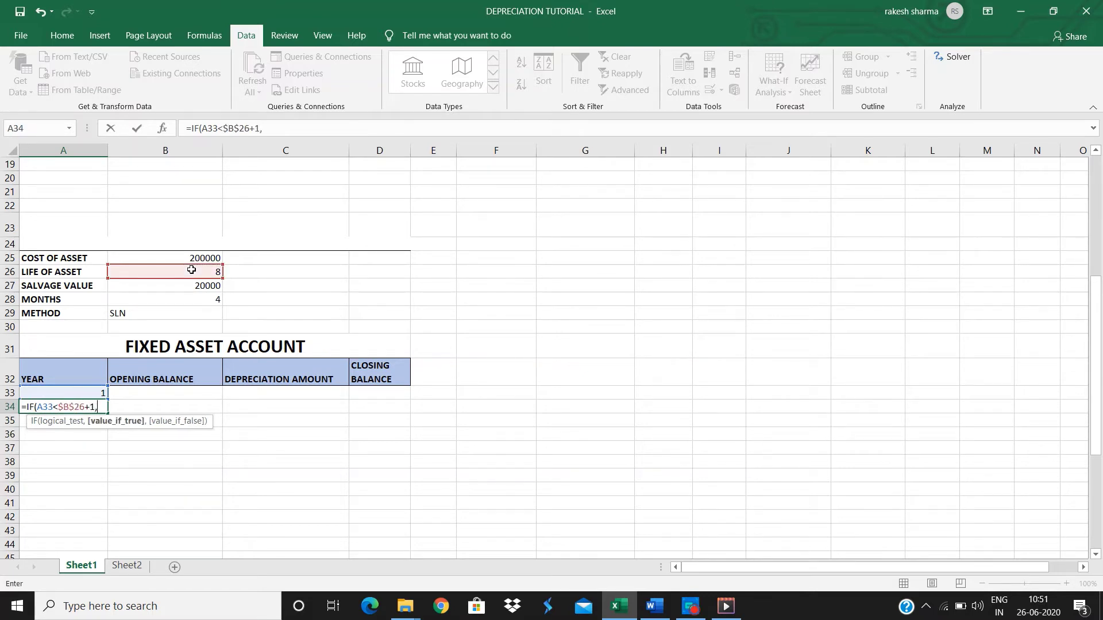
click(93, 396)
text(+1,)
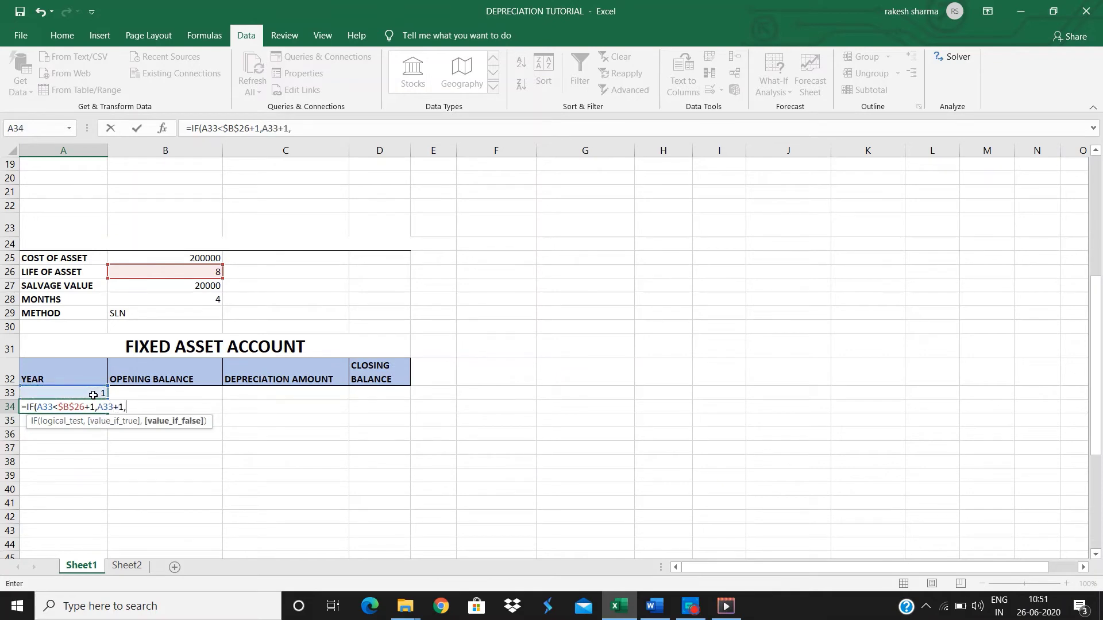
text(" ")()
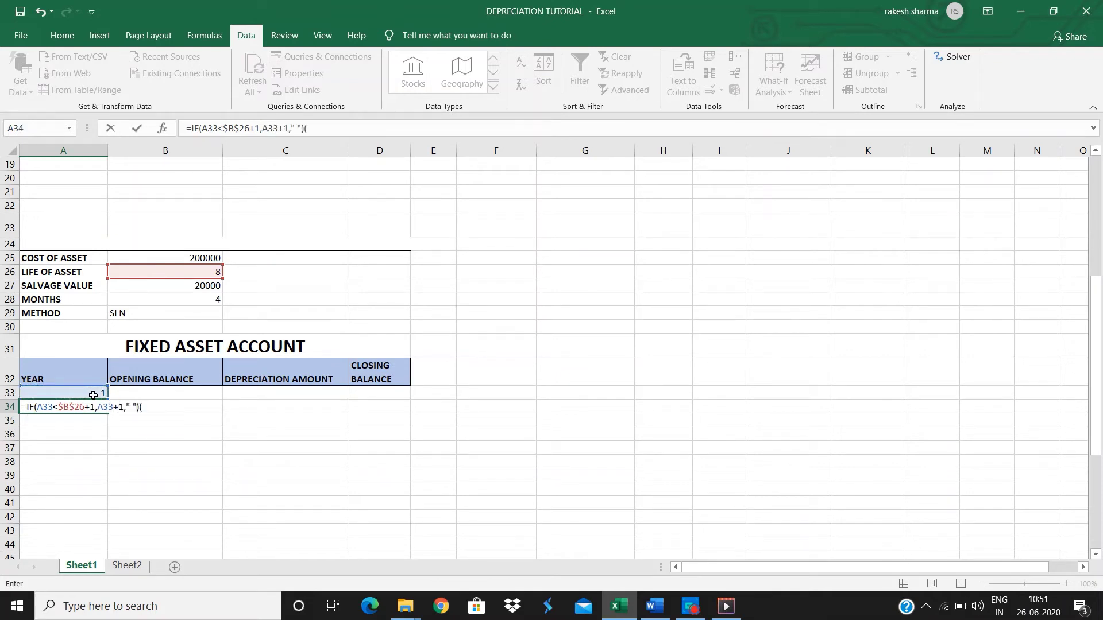
key(Return)
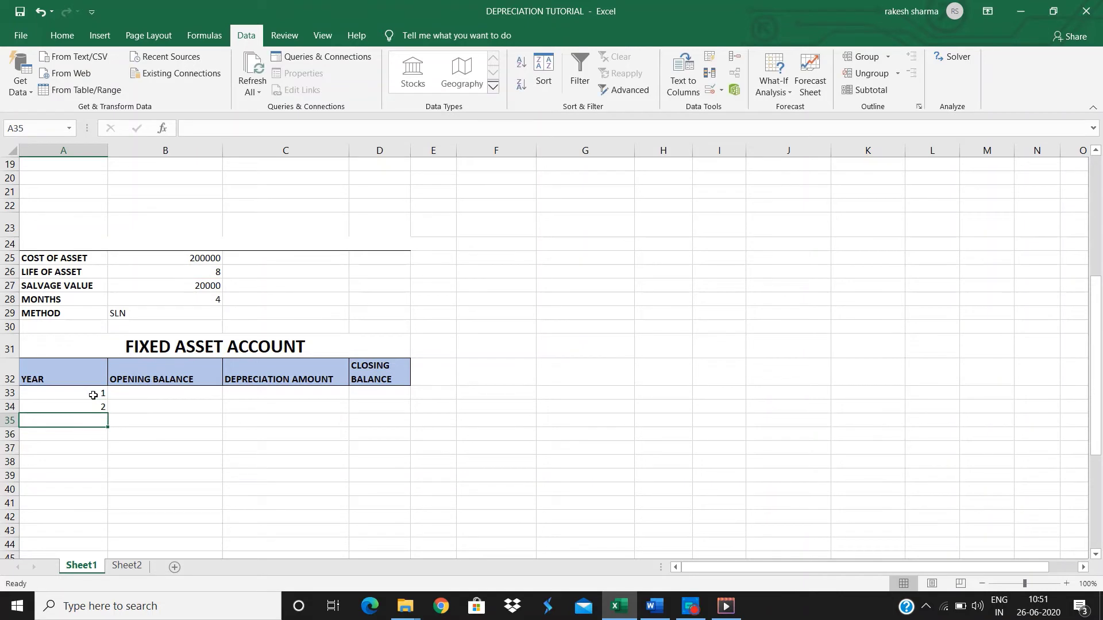
click(99, 407)
drag(106, 415, 106, 539)
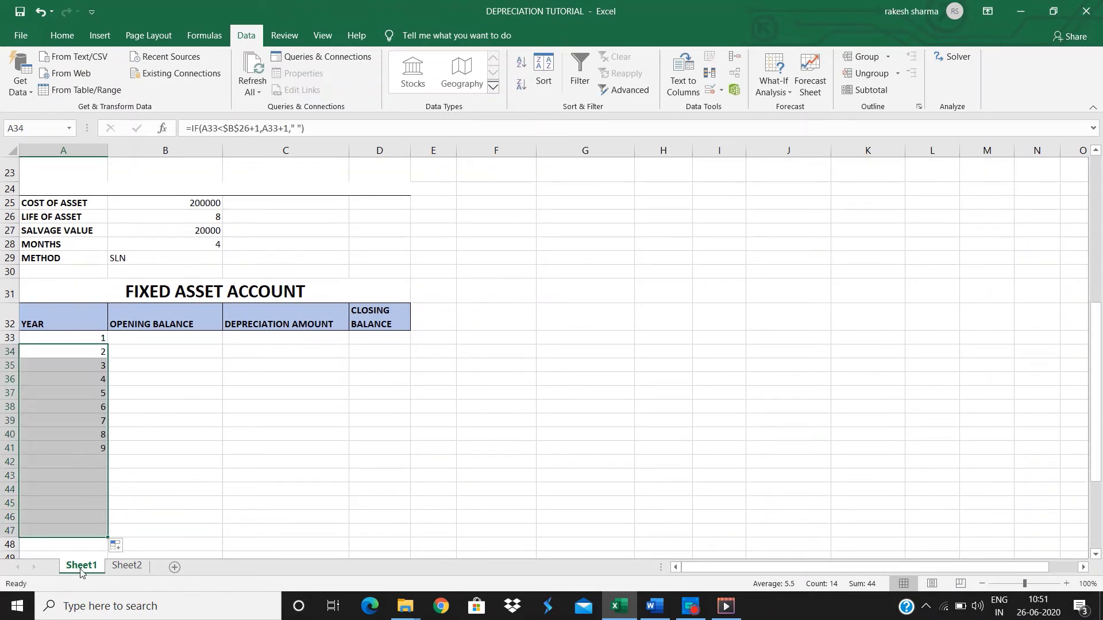
Step: Link the first-year opening balance in B33 to the cost of asset in B25
click(155, 343)
text(=)
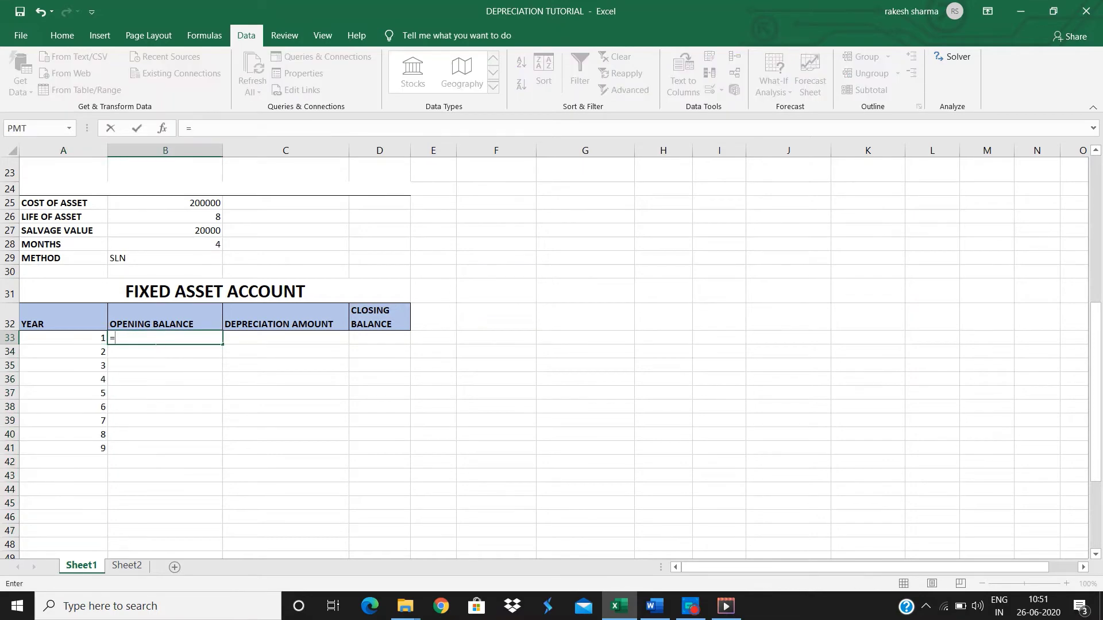
click(209, 204)
key(Return)
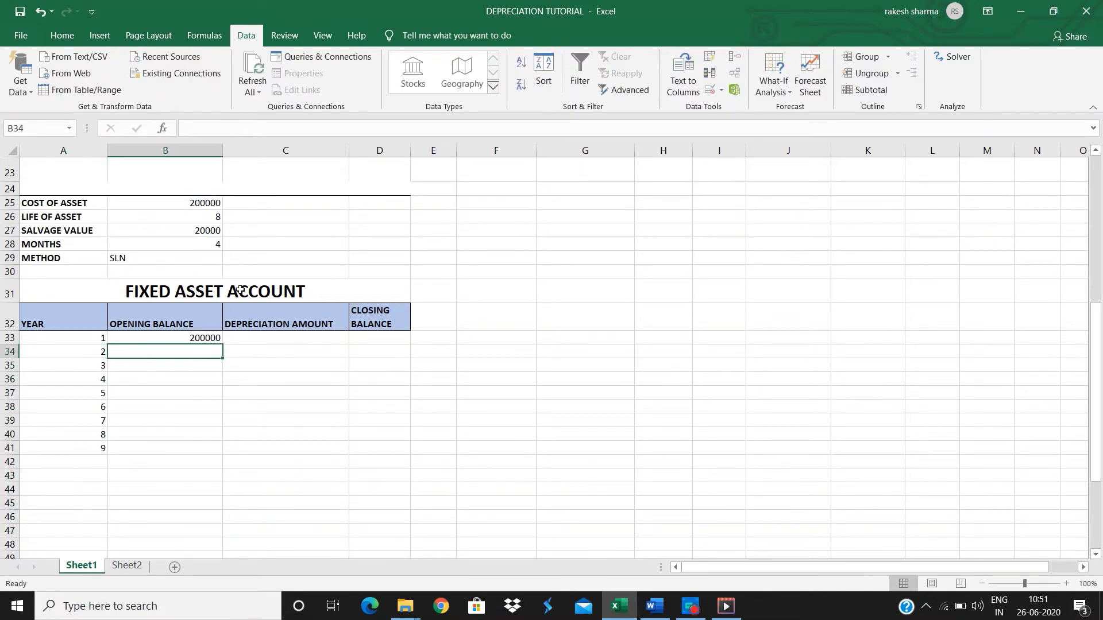
Step: Begin the first-year depreciation formula in C33 with an IF test that the method in $B$29 equals "SLN"
click(266, 338)
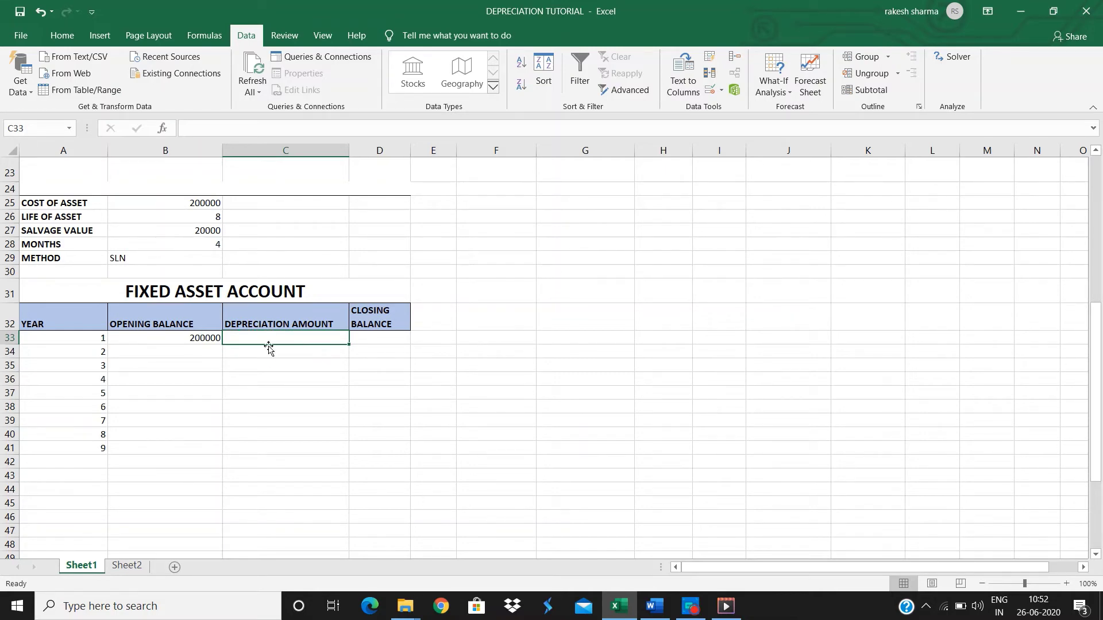
text(=)
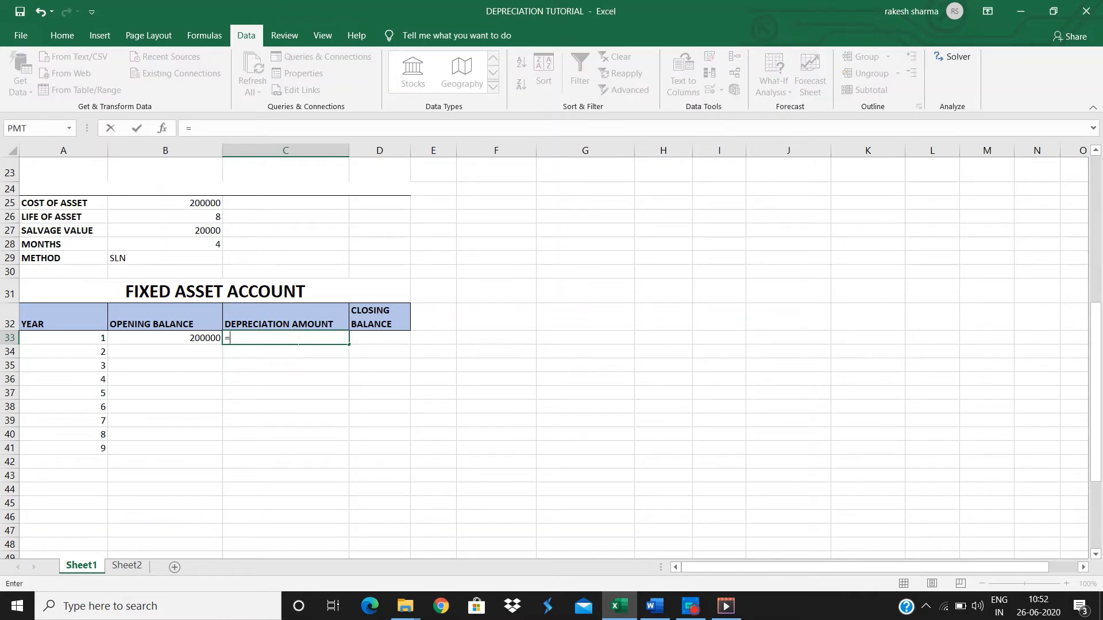
text(IF()
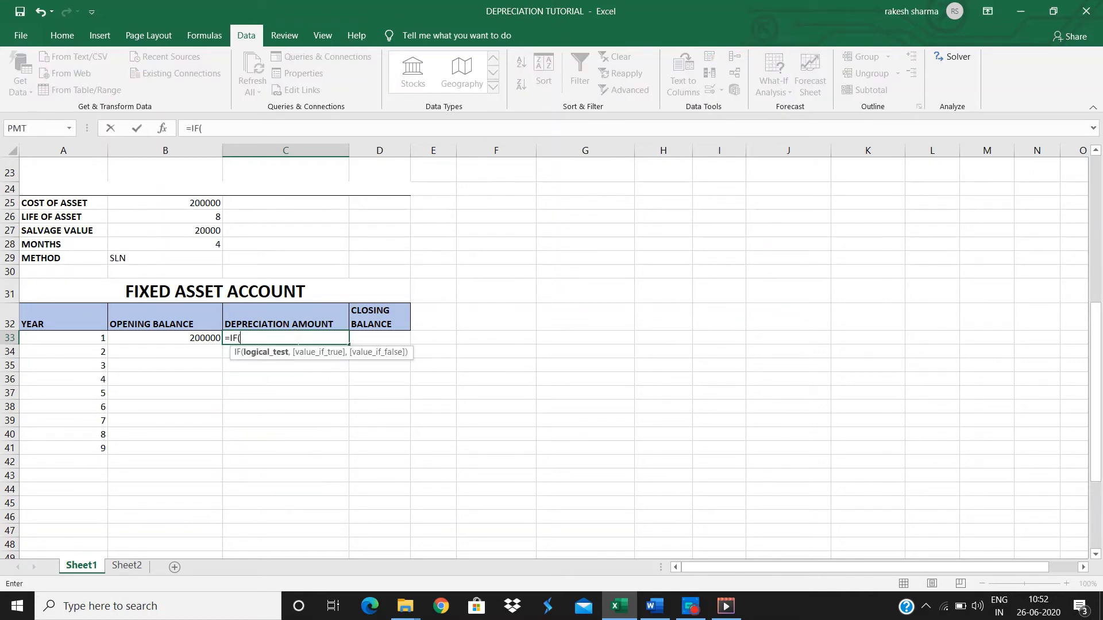
click(181, 256)
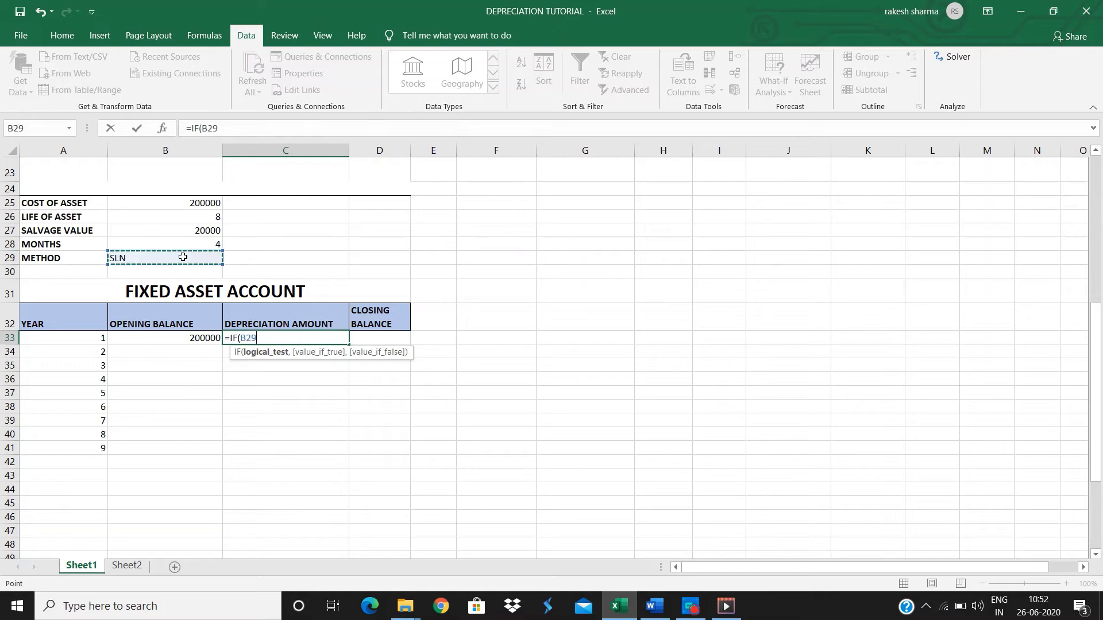
key(F4)
text(=)
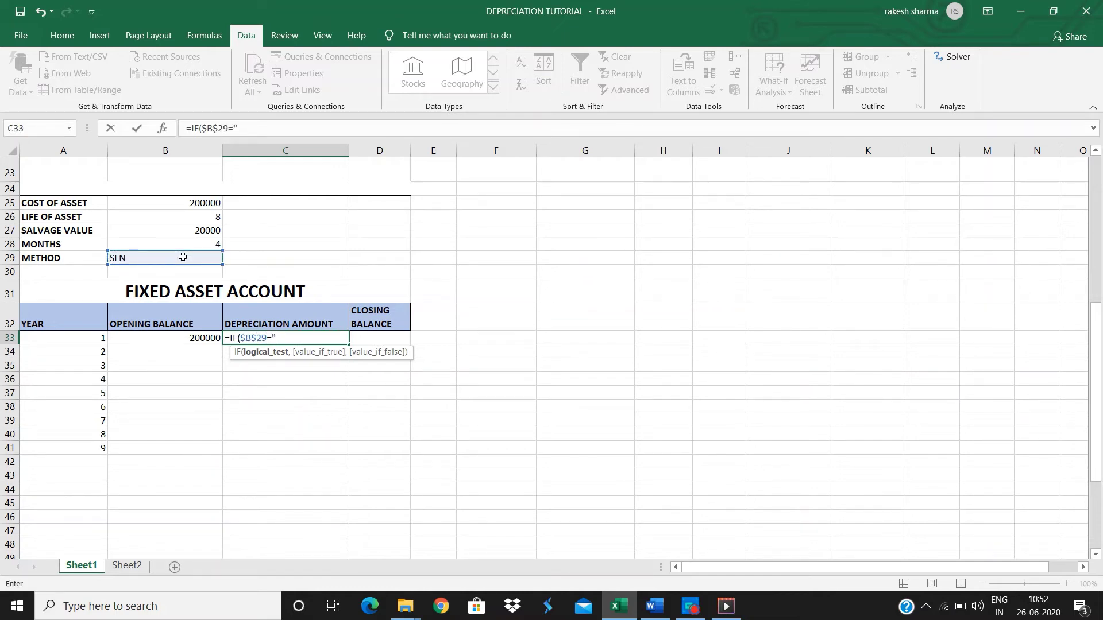
text("SLN",)
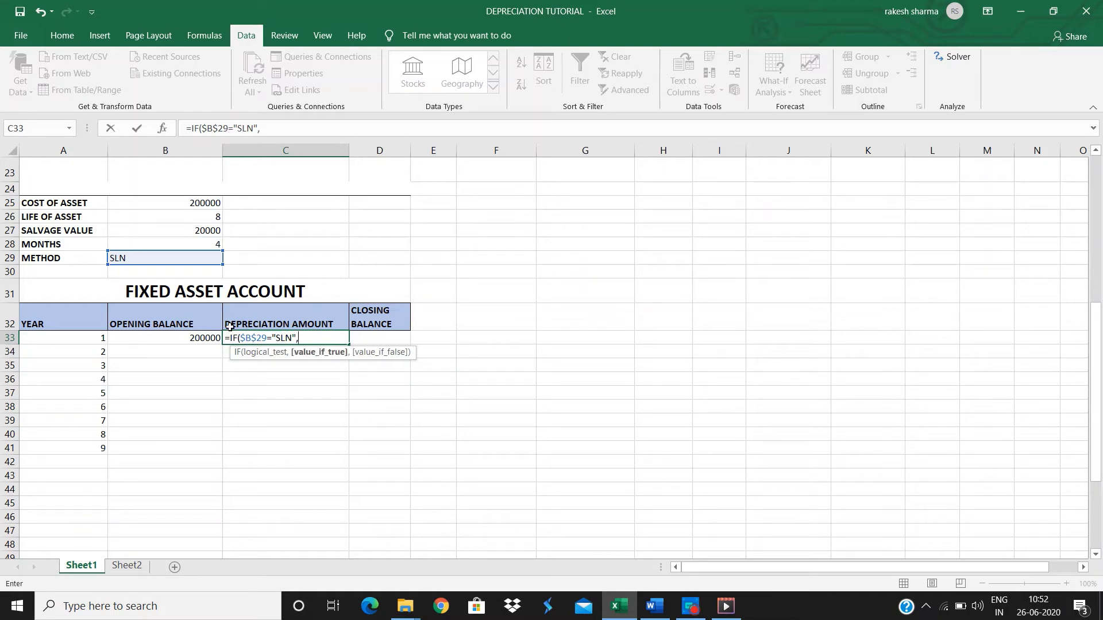
Step: Make SLN(B25,B27,B26)*B28/12 the value-if-true of the C33 formula, prorating straight-line depreciation by the months
text(SLN()
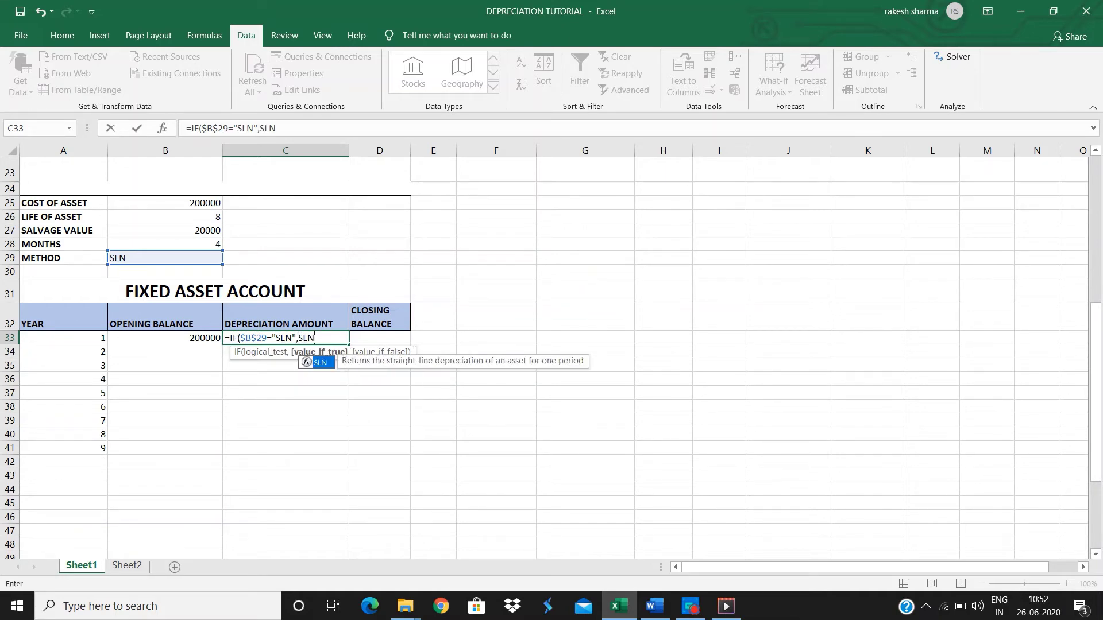
click(196, 203)
key(F4)
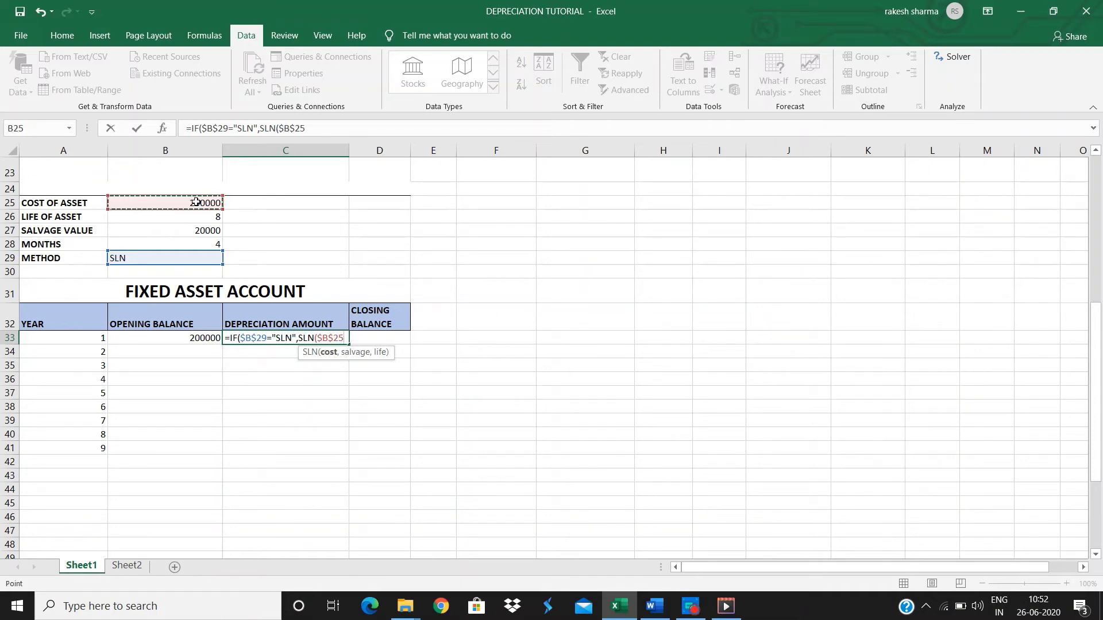
key(F4)
key(F4)
key(F4)
text(,)
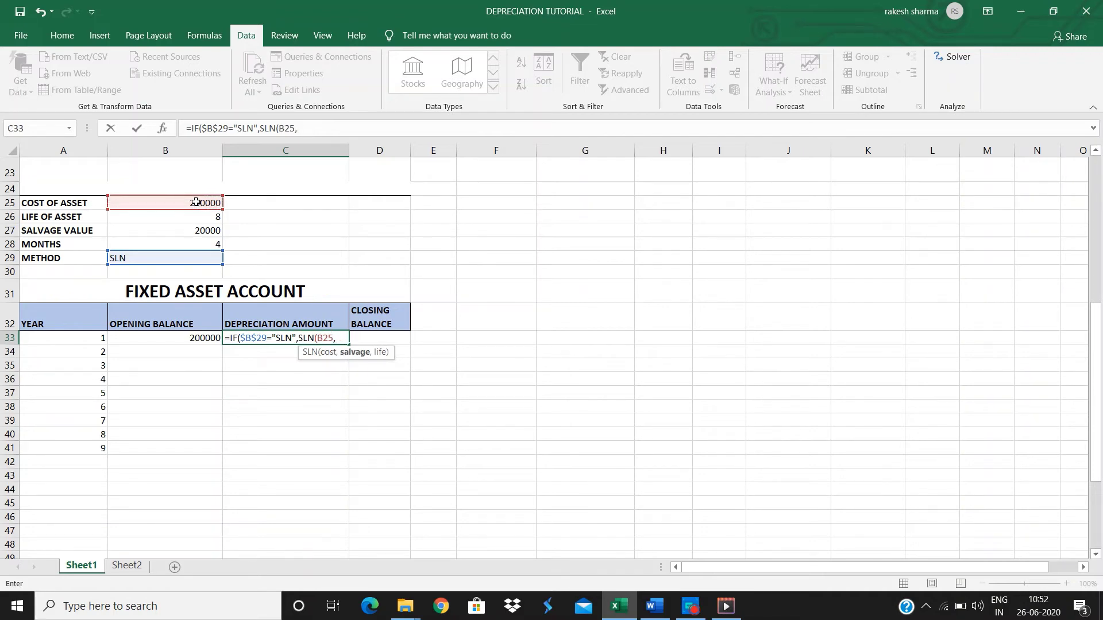
click(203, 217)
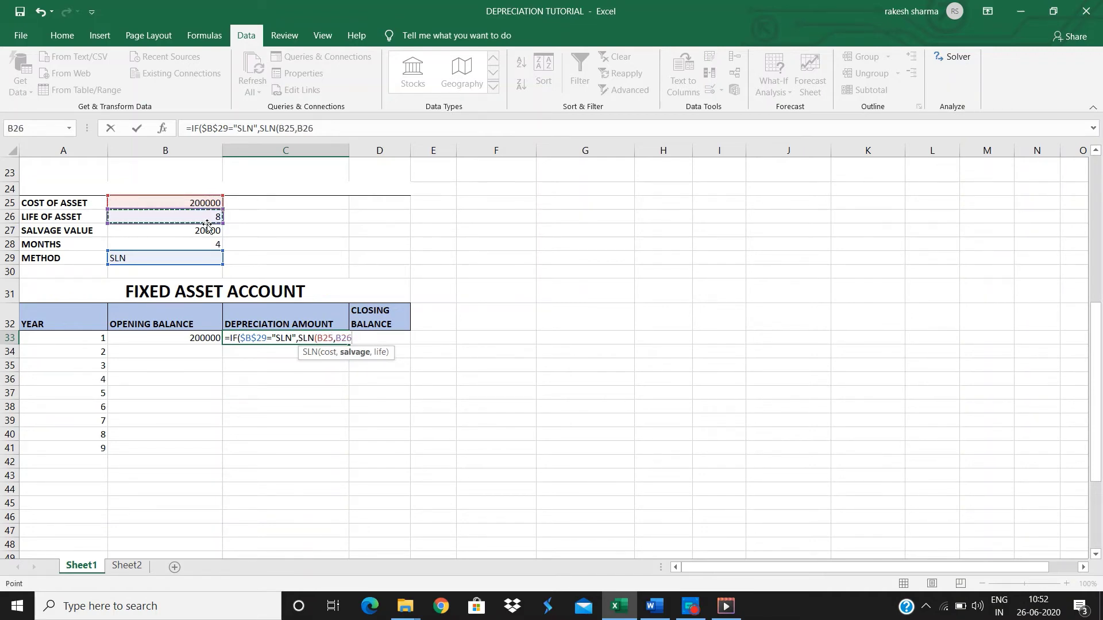
click(208, 231)
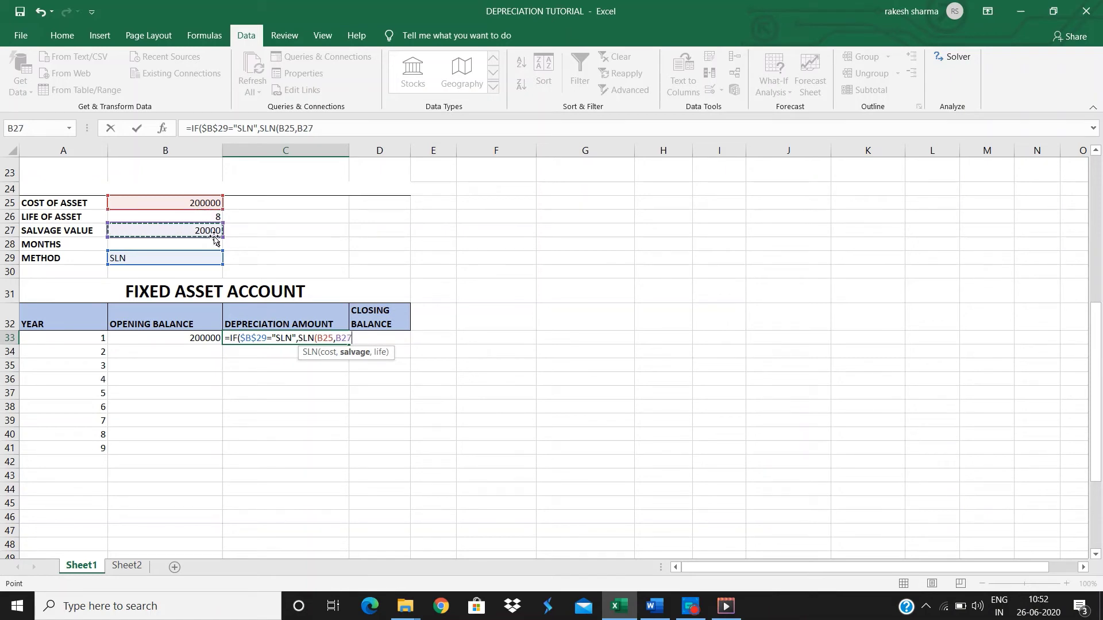
text(,)
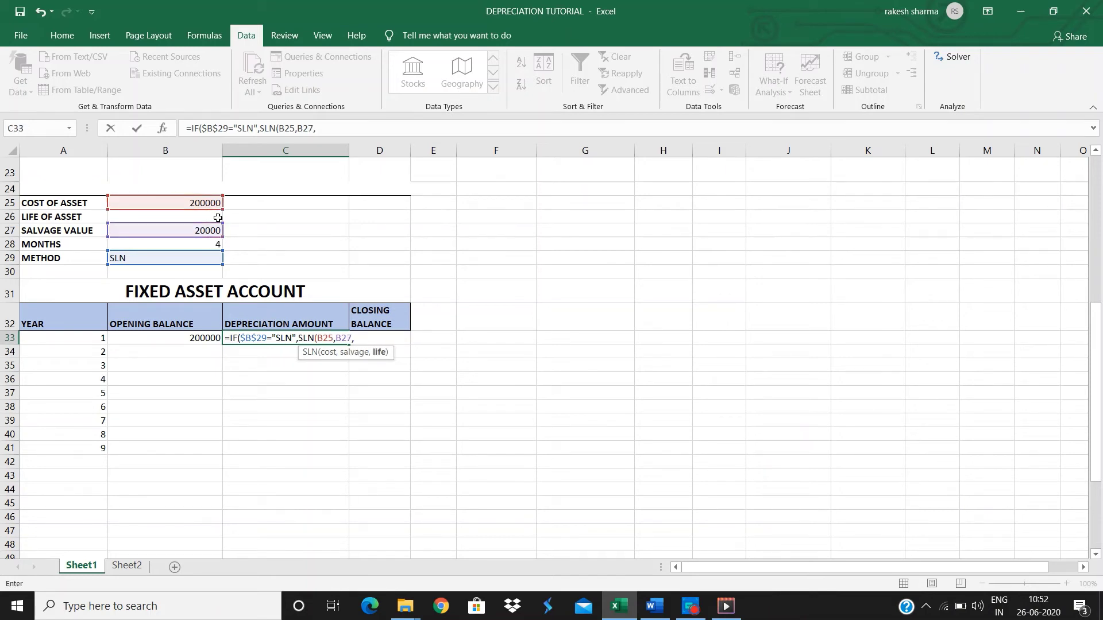
click(218, 218)
text()*)
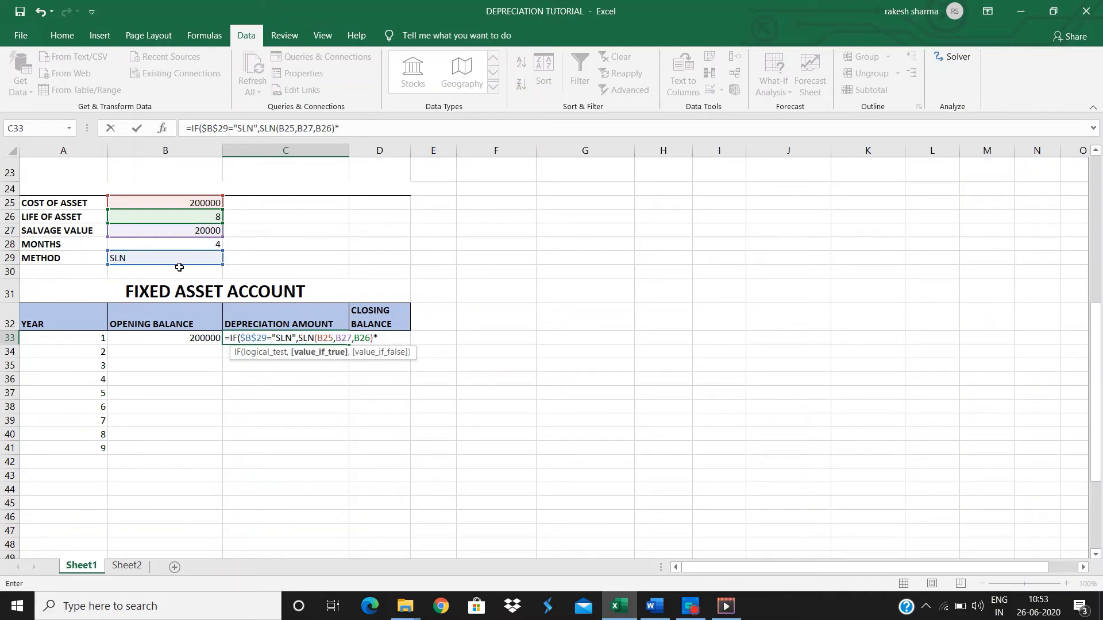
click(185, 243)
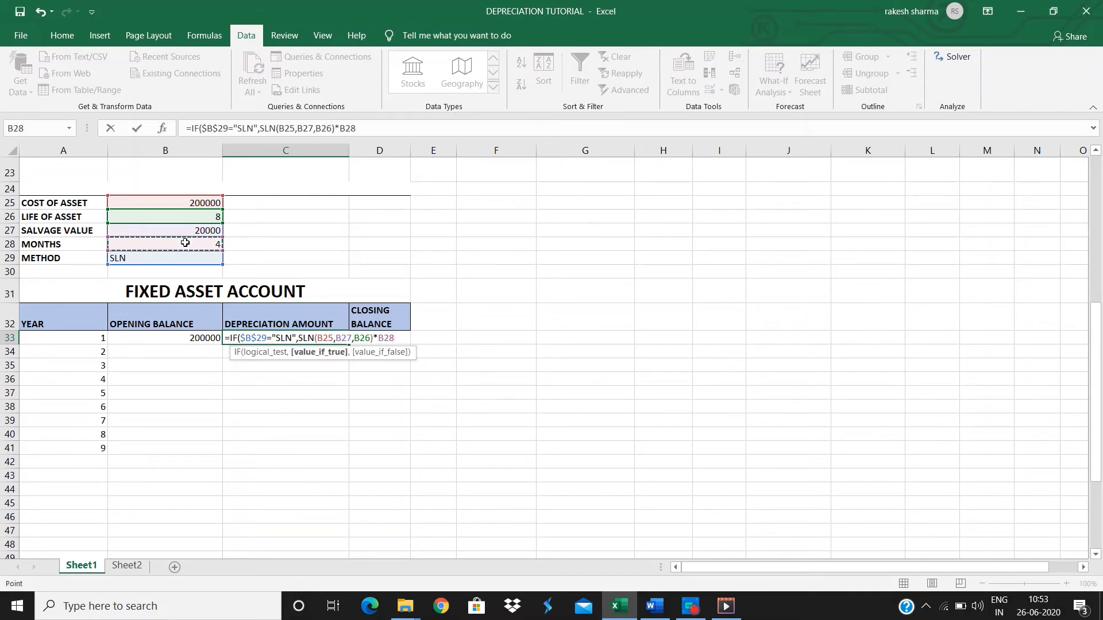
text(/12,)
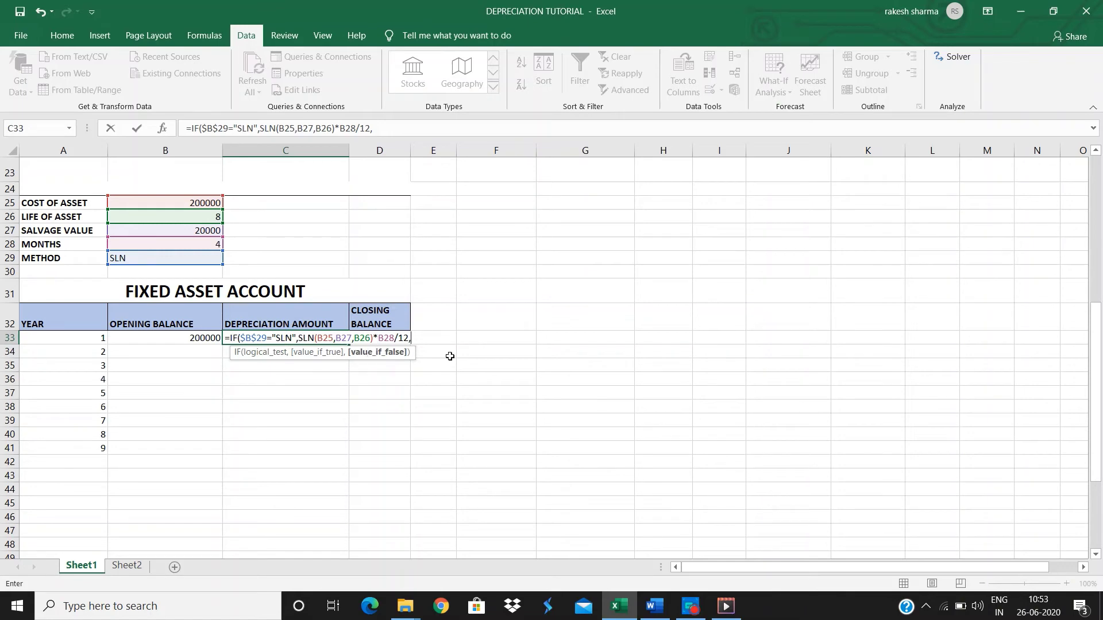
Step: Complete the C33 formula with DB(B25,B27,B26,A33,B28) as the value-if-false
text(DB()
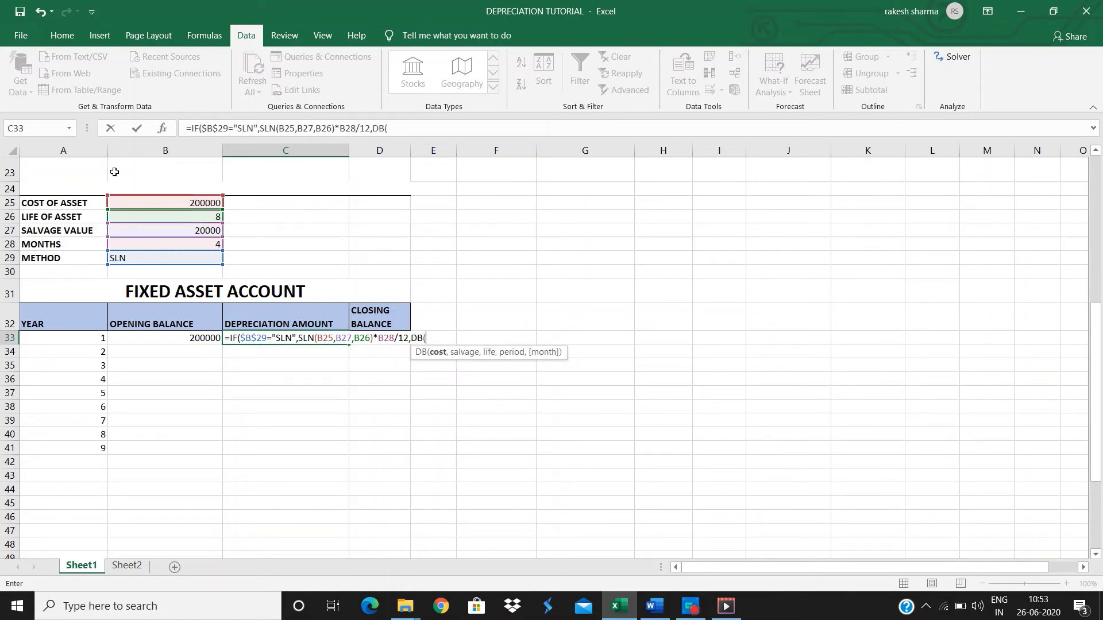
click(166, 202)
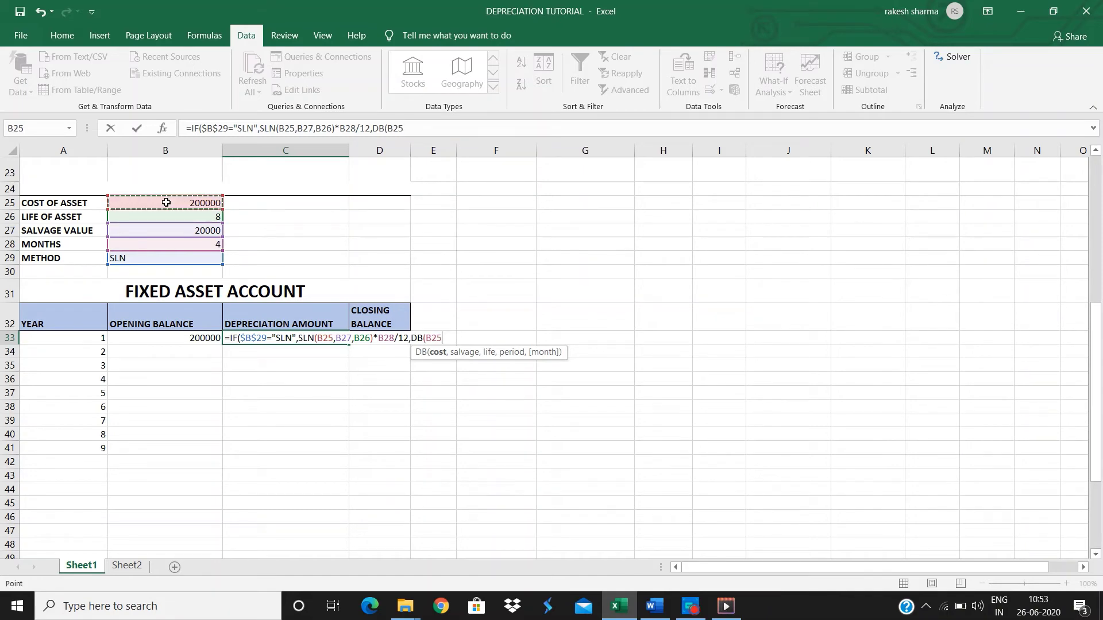
text(,)
click(176, 230)
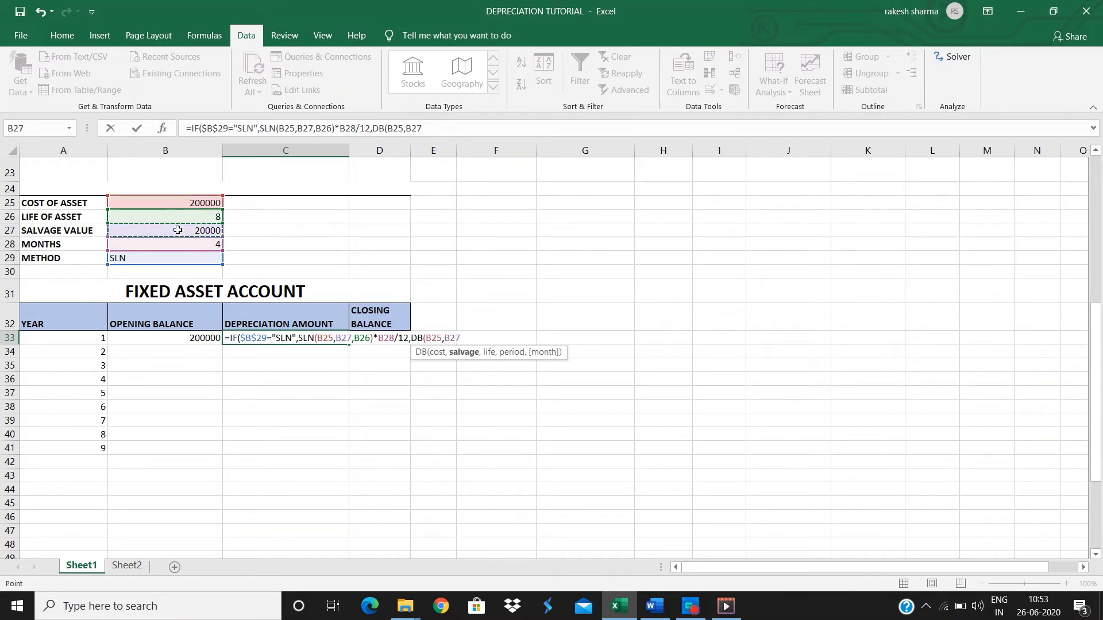
text(,)
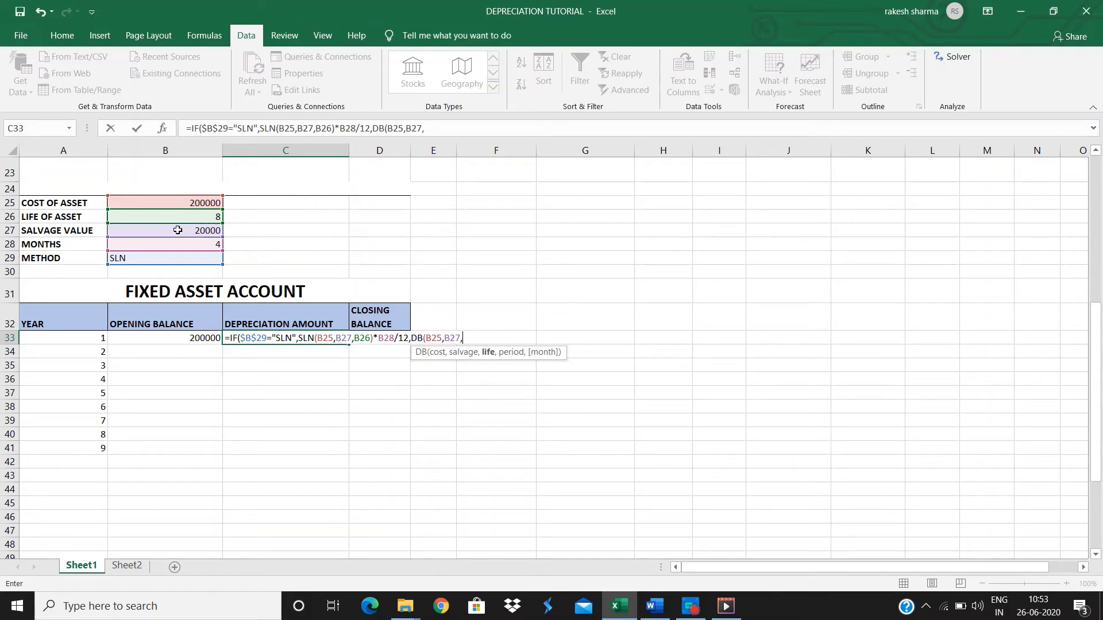
click(185, 218)
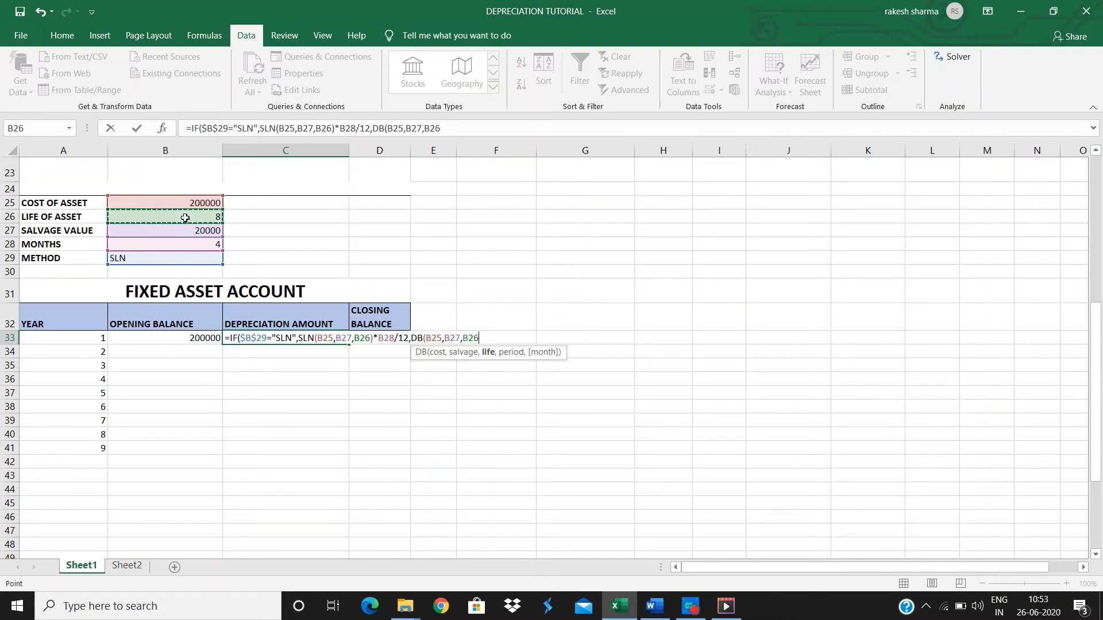
text(,)
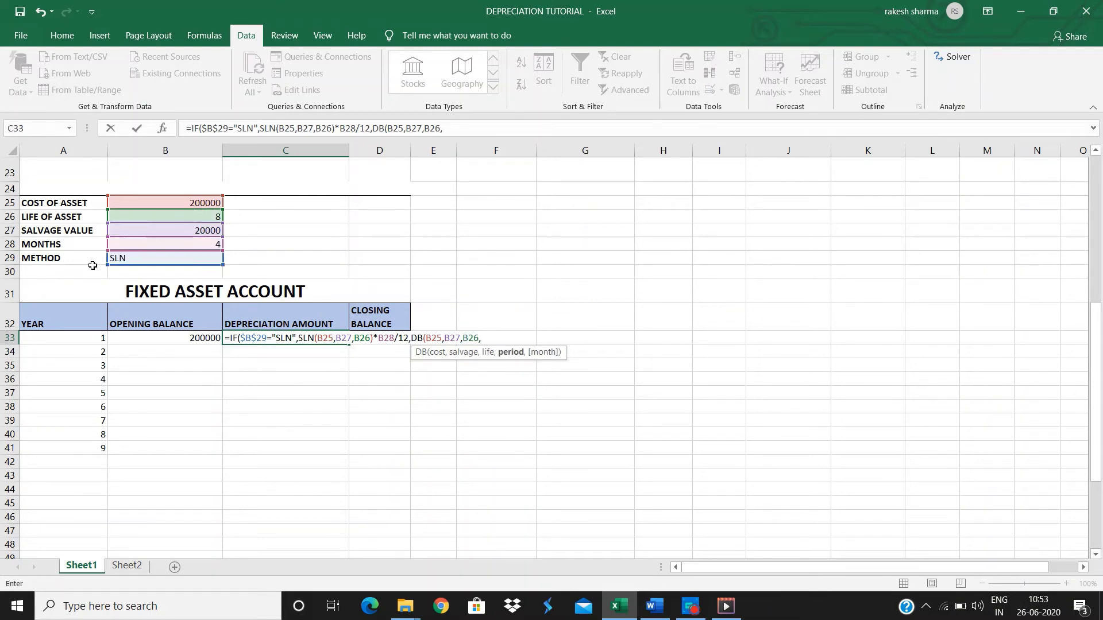
click(90, 338)
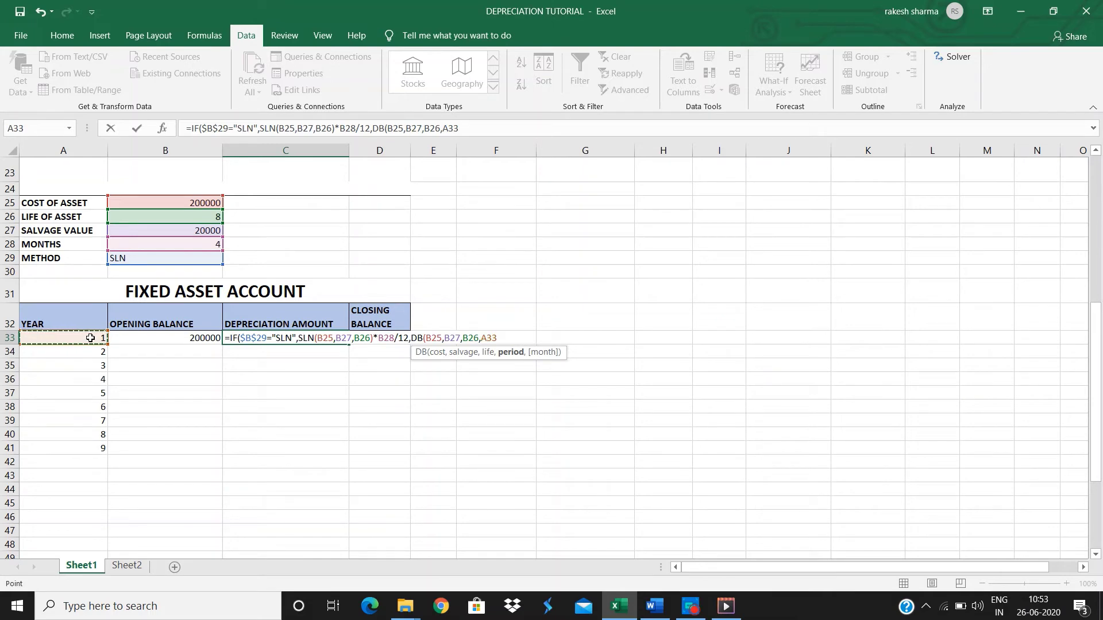
text(,)
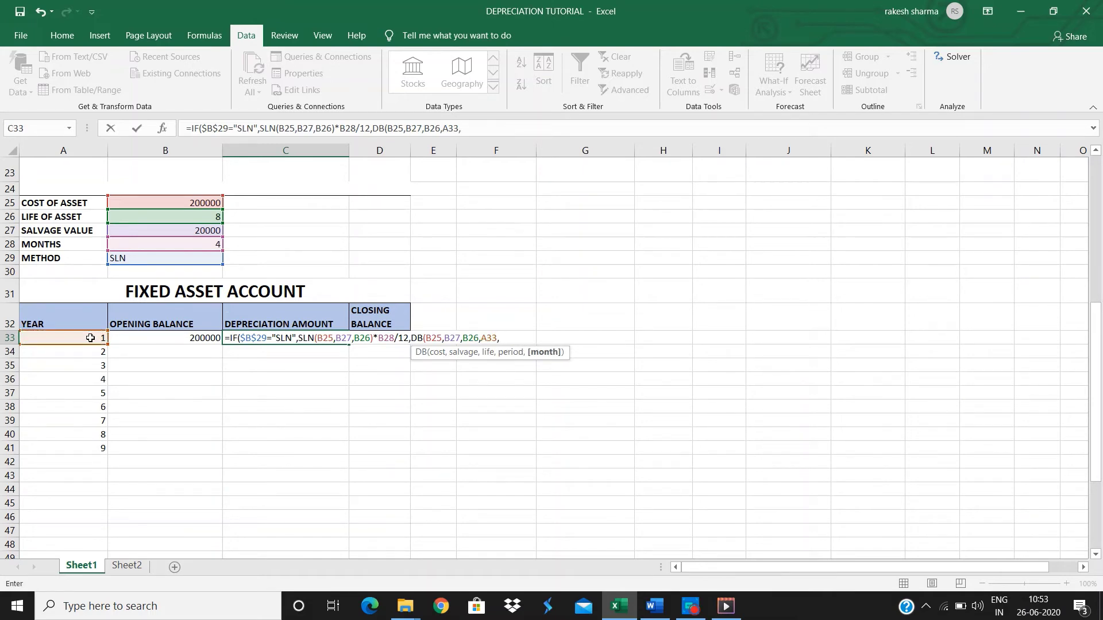
click(161, 244)
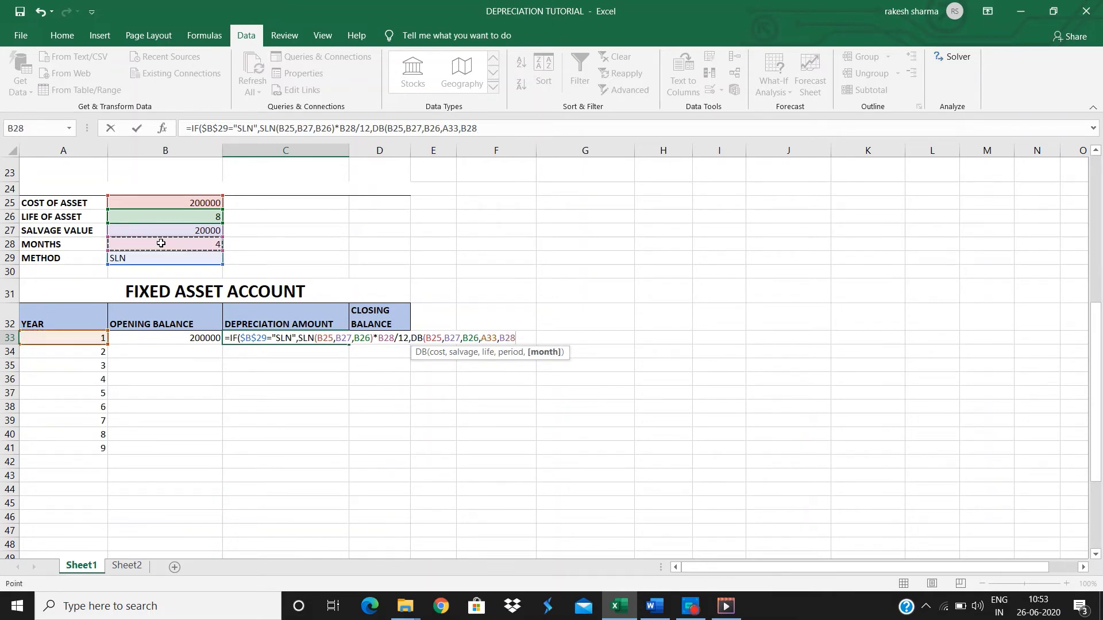
text())
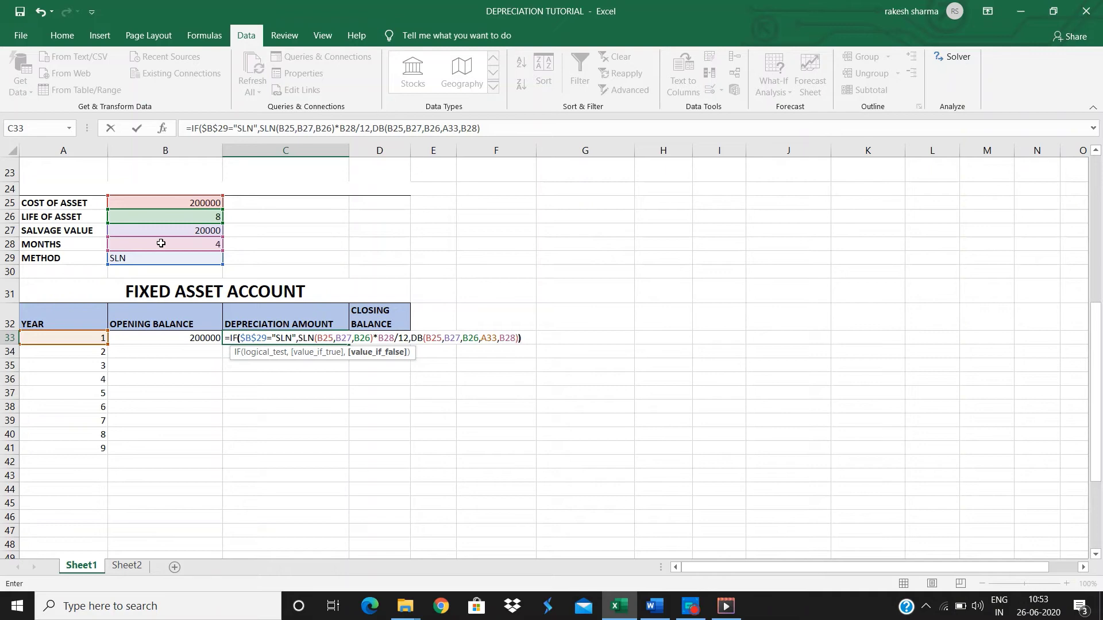
text())
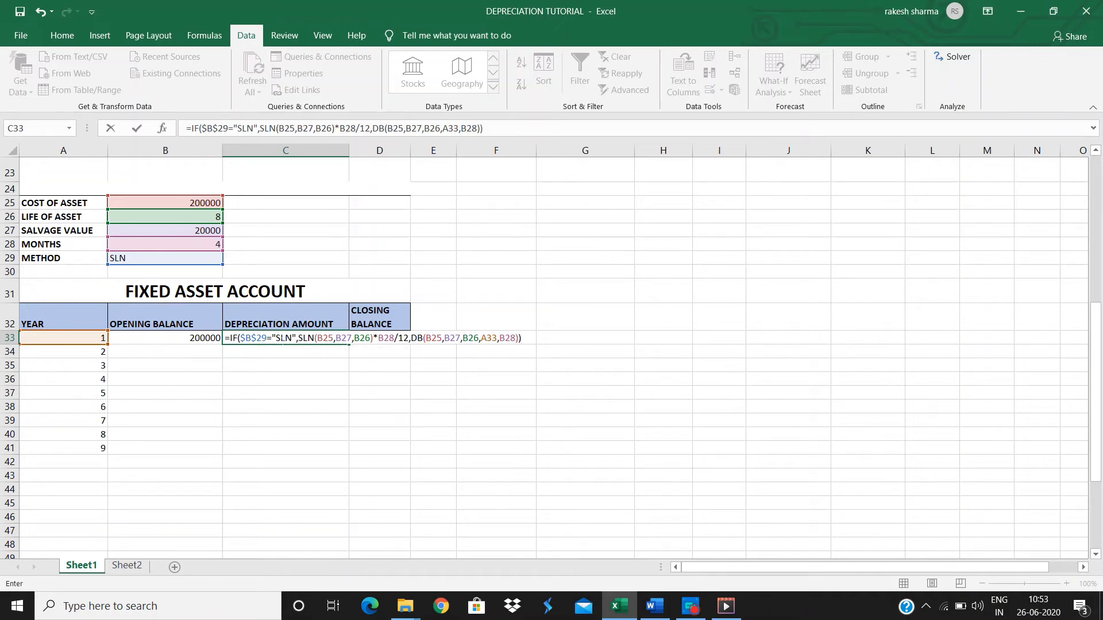
key(Return)
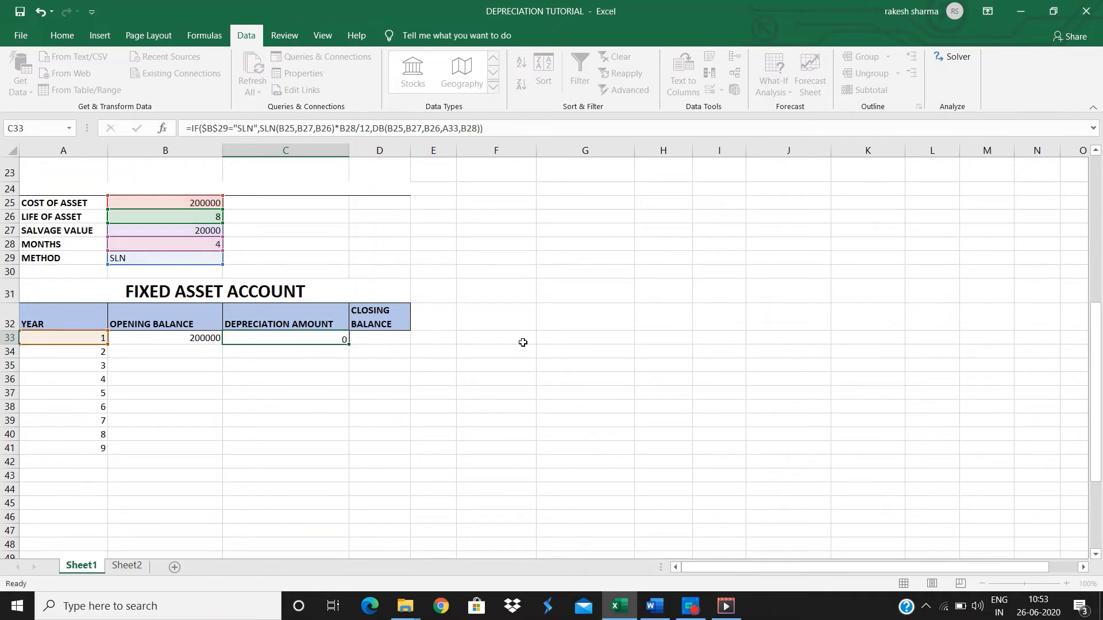
Step: Enter the first-year closing balance formula =IF(COUNT(A33)=1,B33-C33," ") in D33
double_click(381, 338)
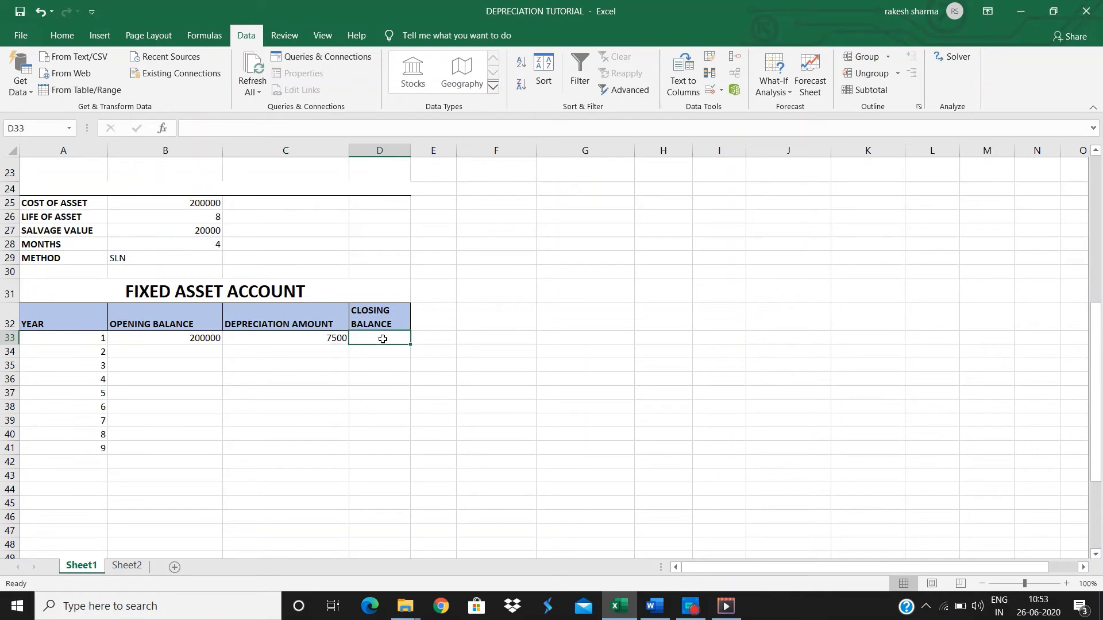
text(=IF()
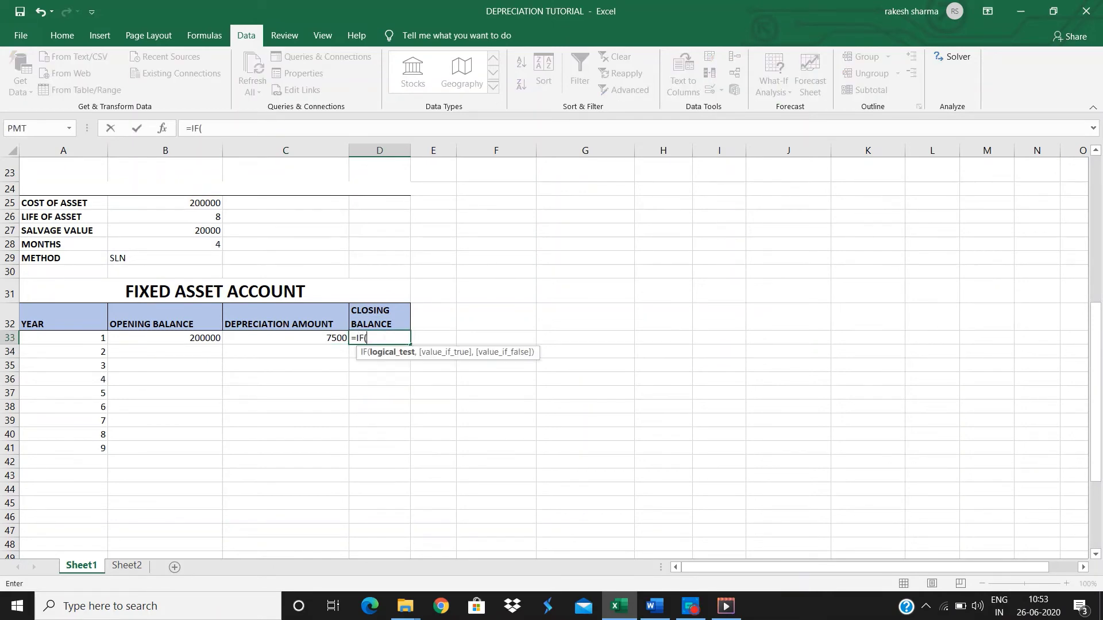
text(COUNT()
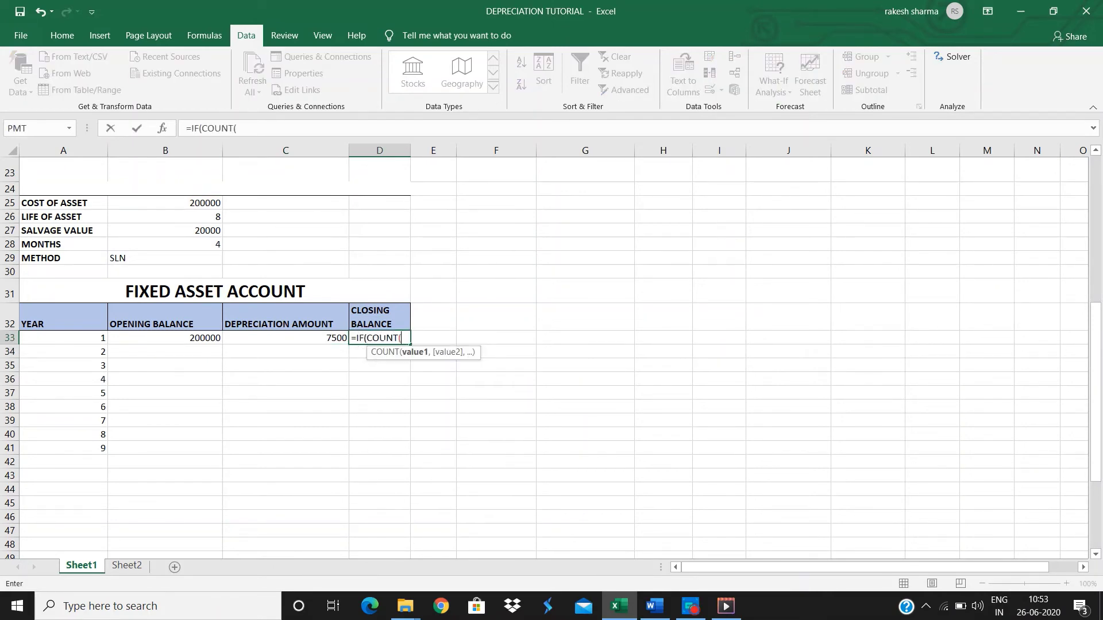
click(80, 340)
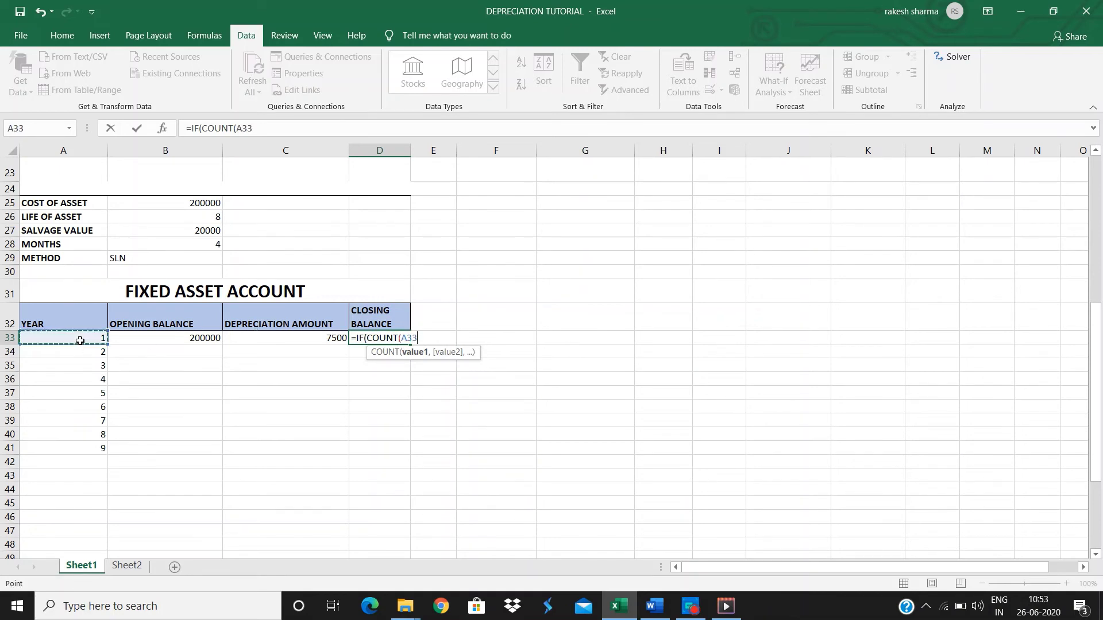
text()=)
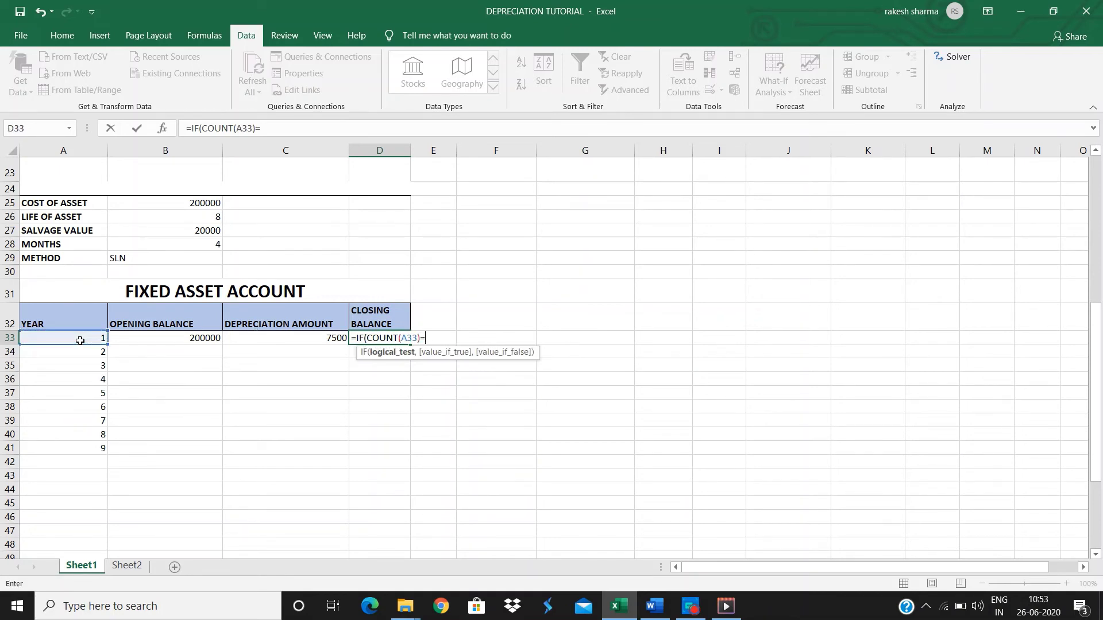
text(1,)
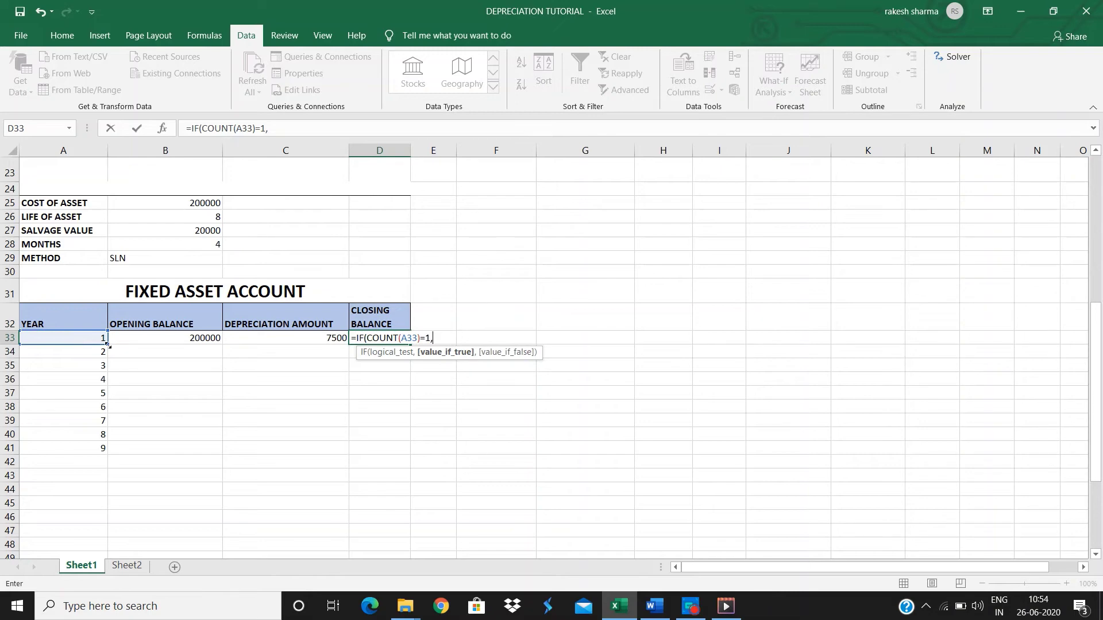
click(143, 341)
text(-)
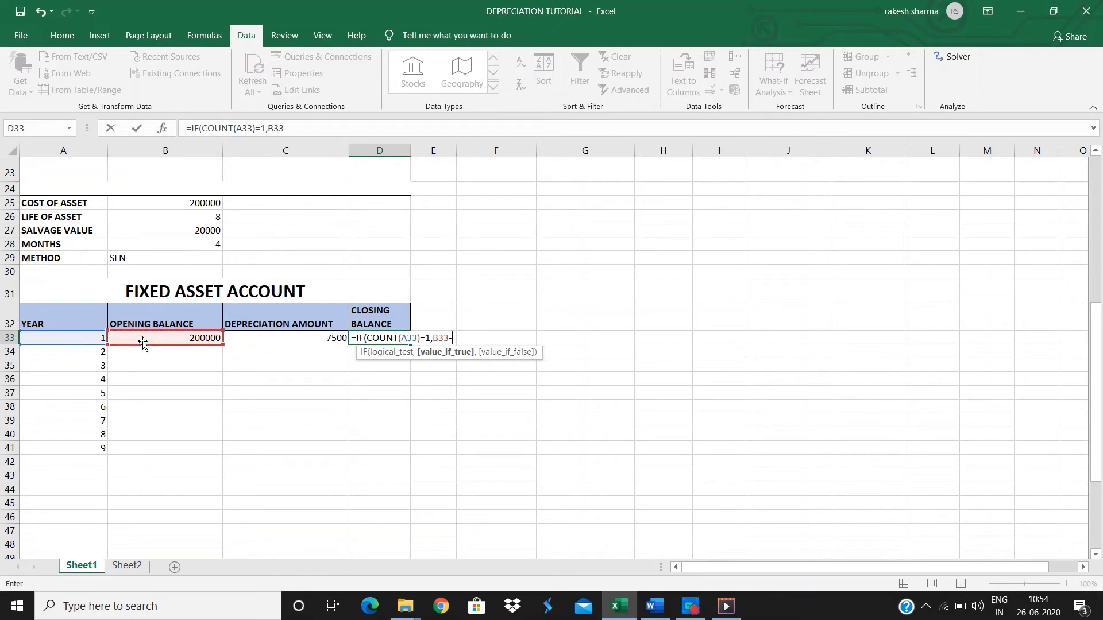
click(259, 337)
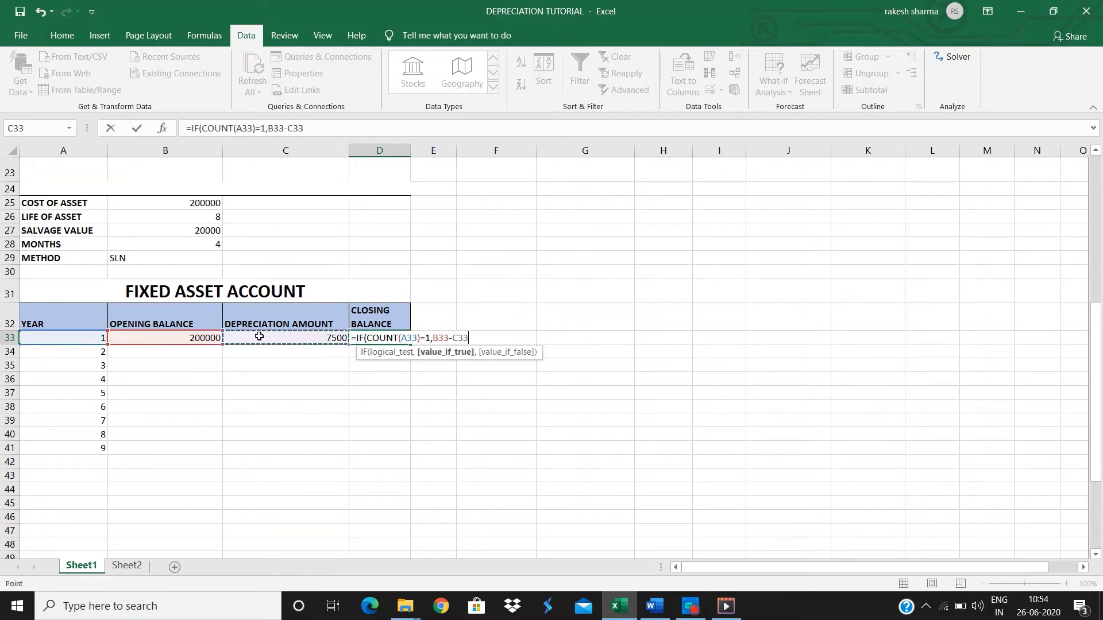
text(,)
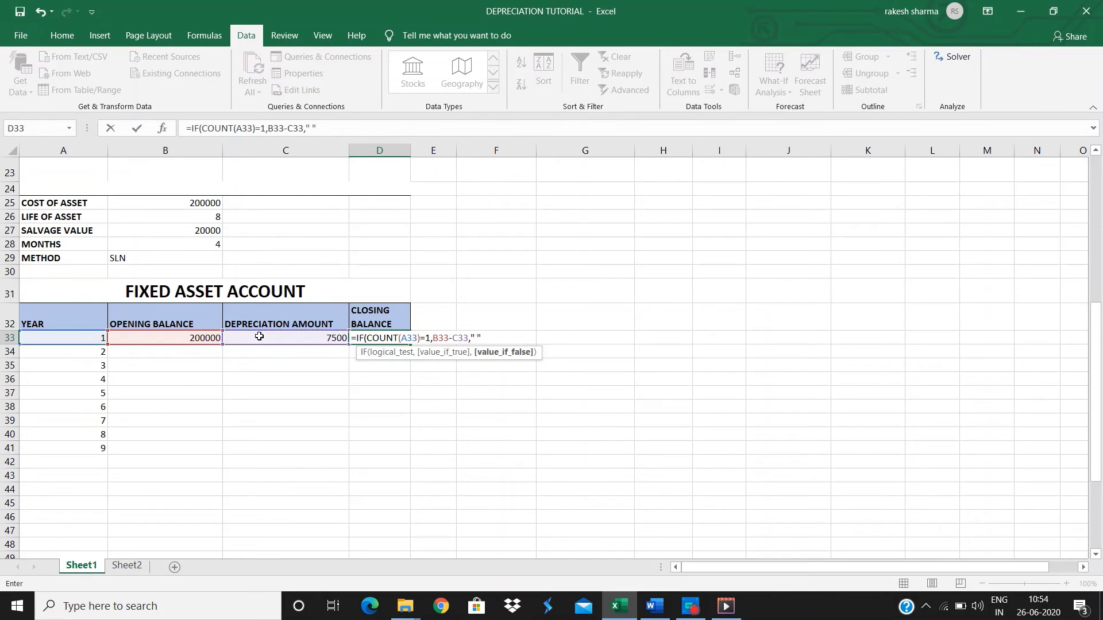
text(" "))
key(Return)
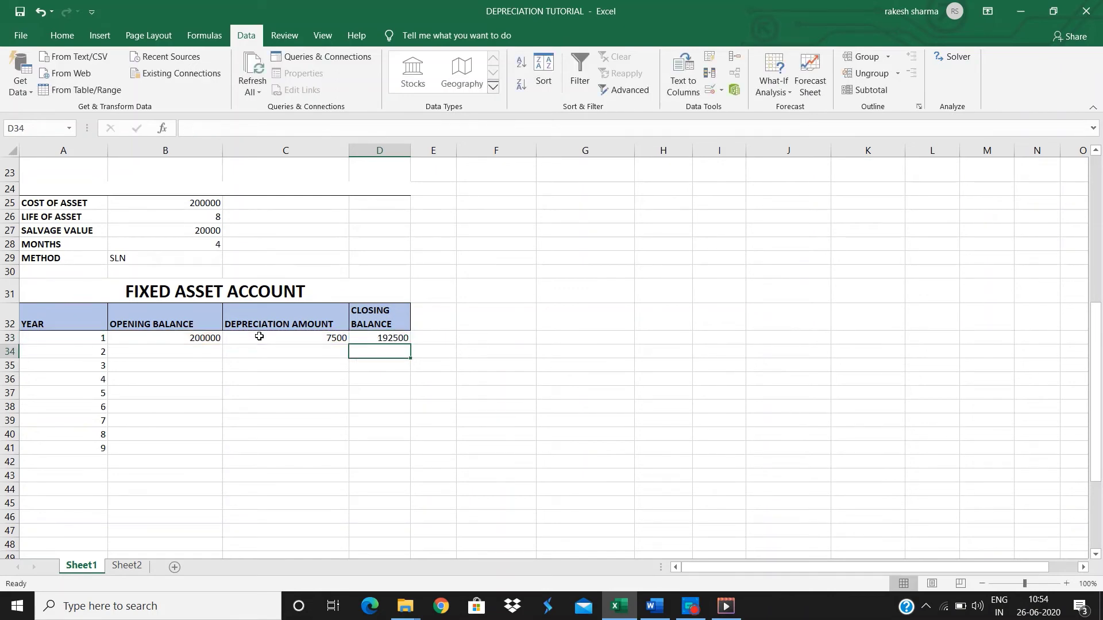
Step: Enter the second-year opening balance formula =IF(COUNT(A34)=1,D33," ") in B34
click(183, 354)
text(=)
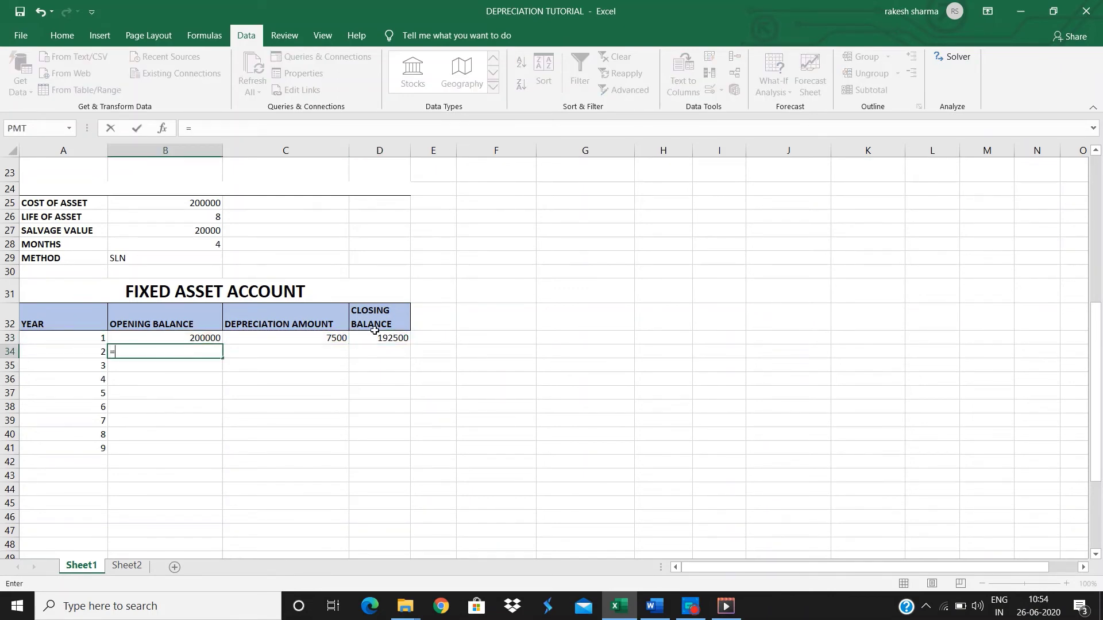
text(IF(C)
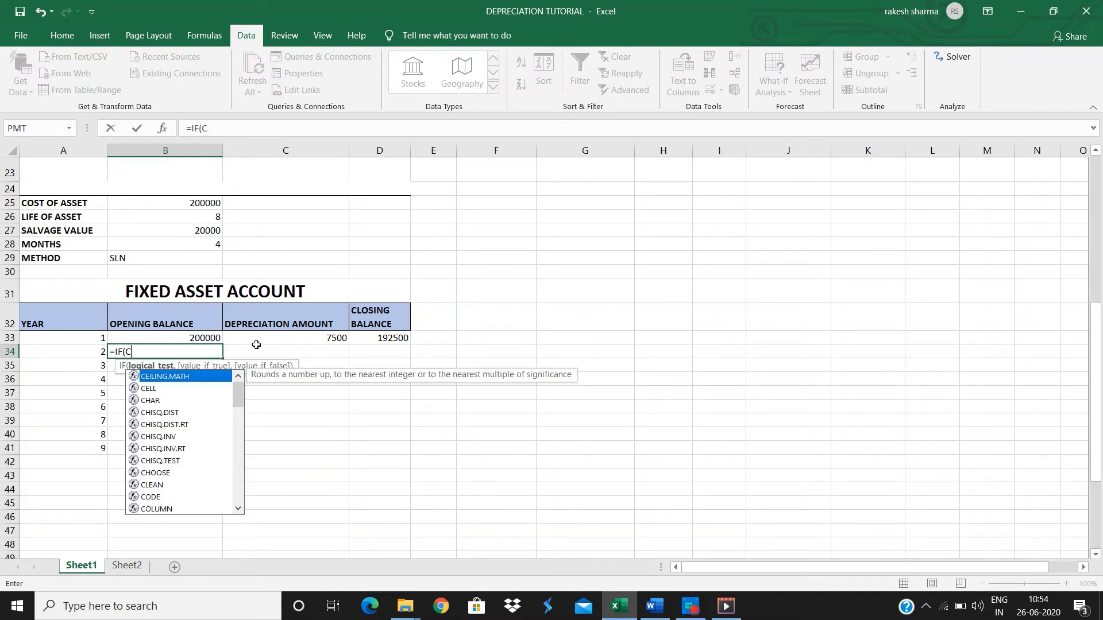
text(OUNT()
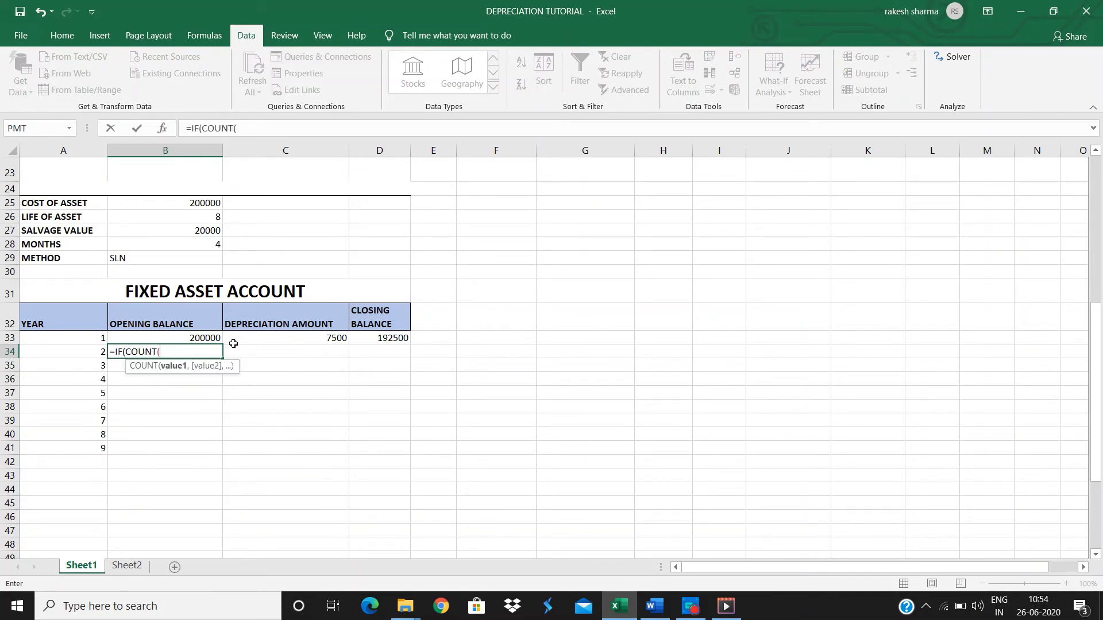
click(79, 353)
text())
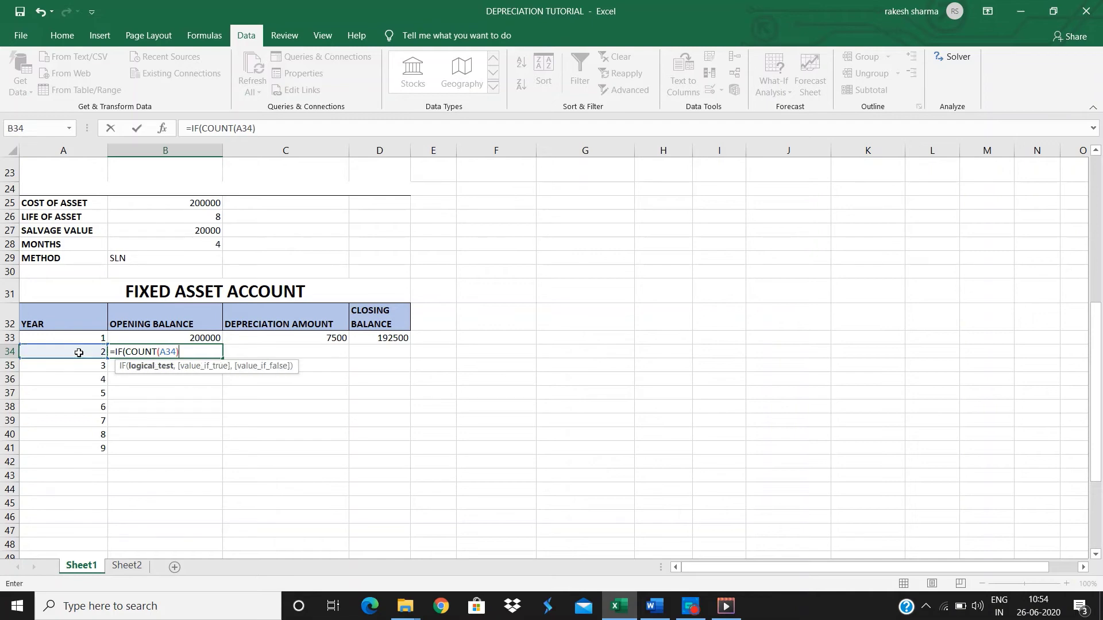
text(=1,)
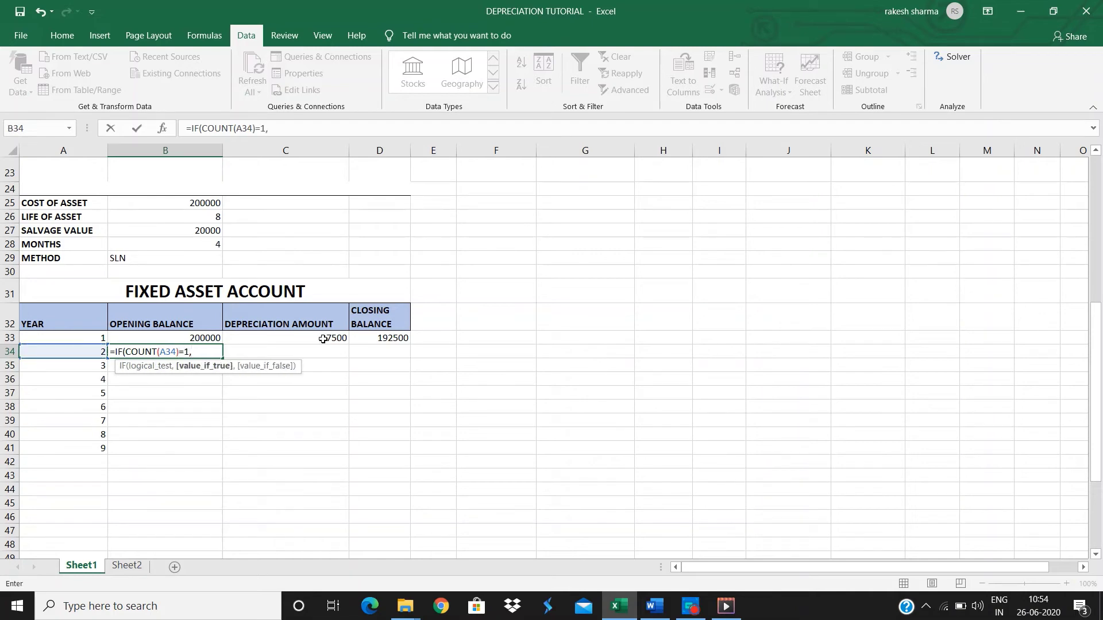
click(382, 340)
text(,)
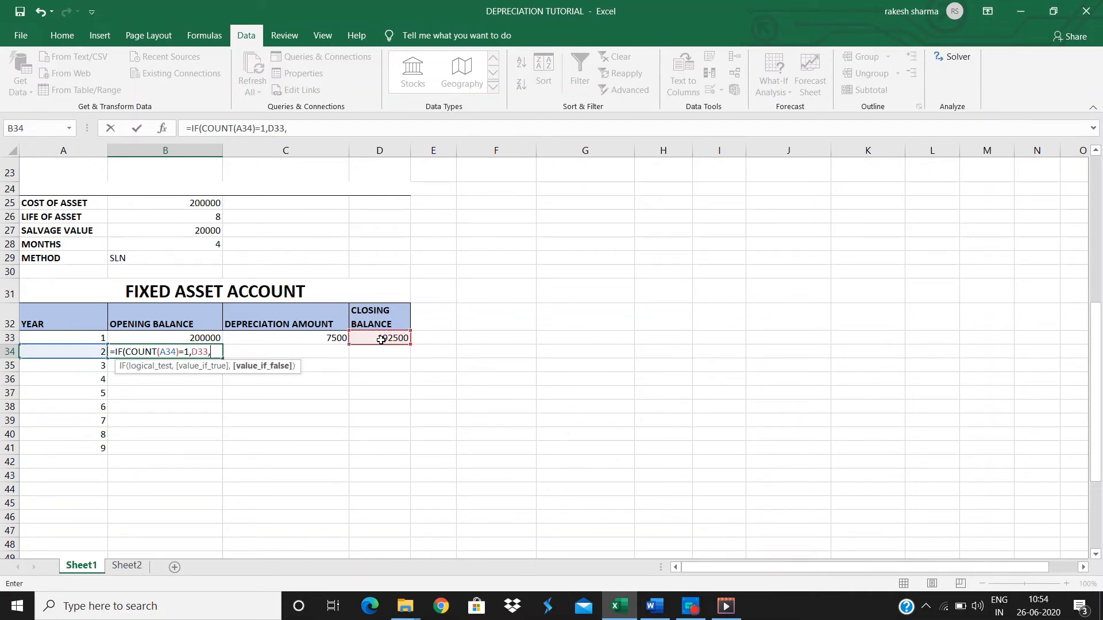
text(" "))
key(Return)
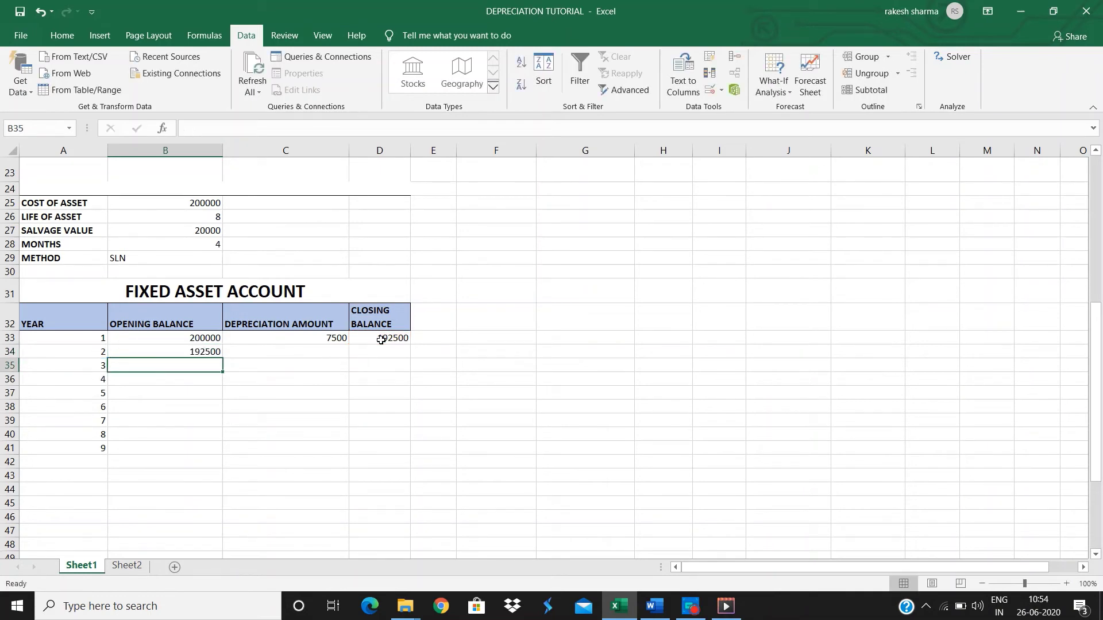
Step: Begin the second-year depreciation formula in C34 with an IF test that COUNT(A34)=1
click(329, 352)
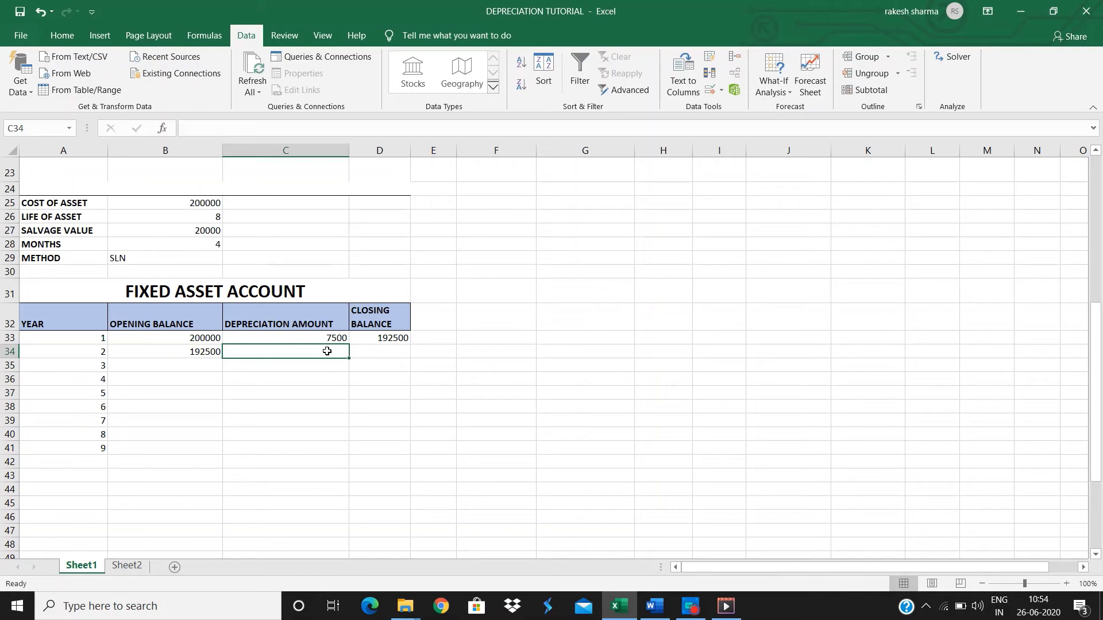
text(=)
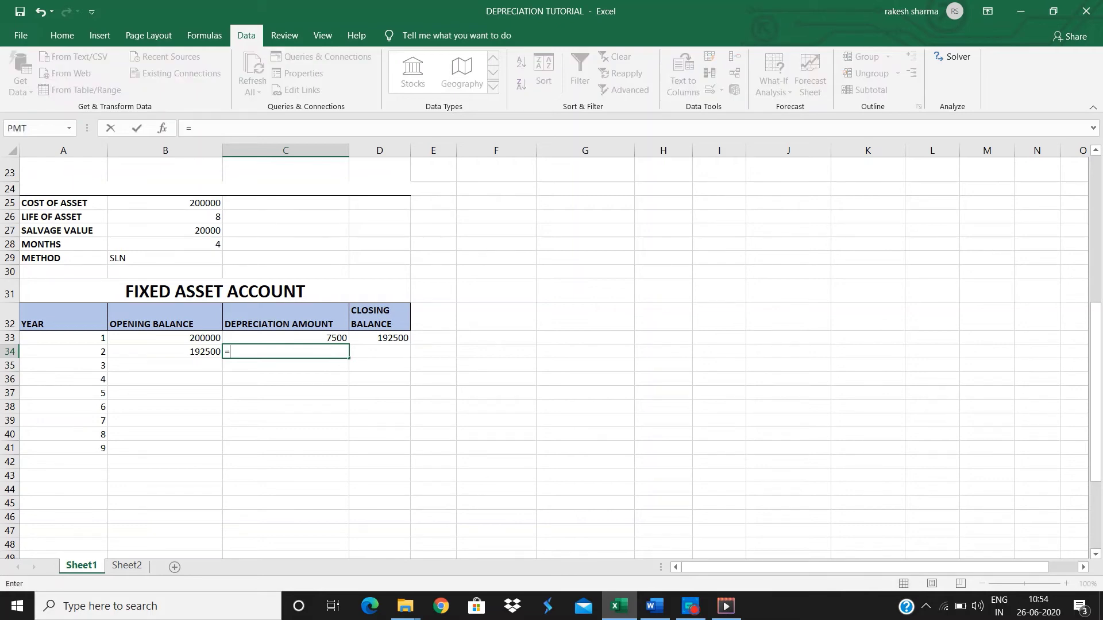
text(IF()
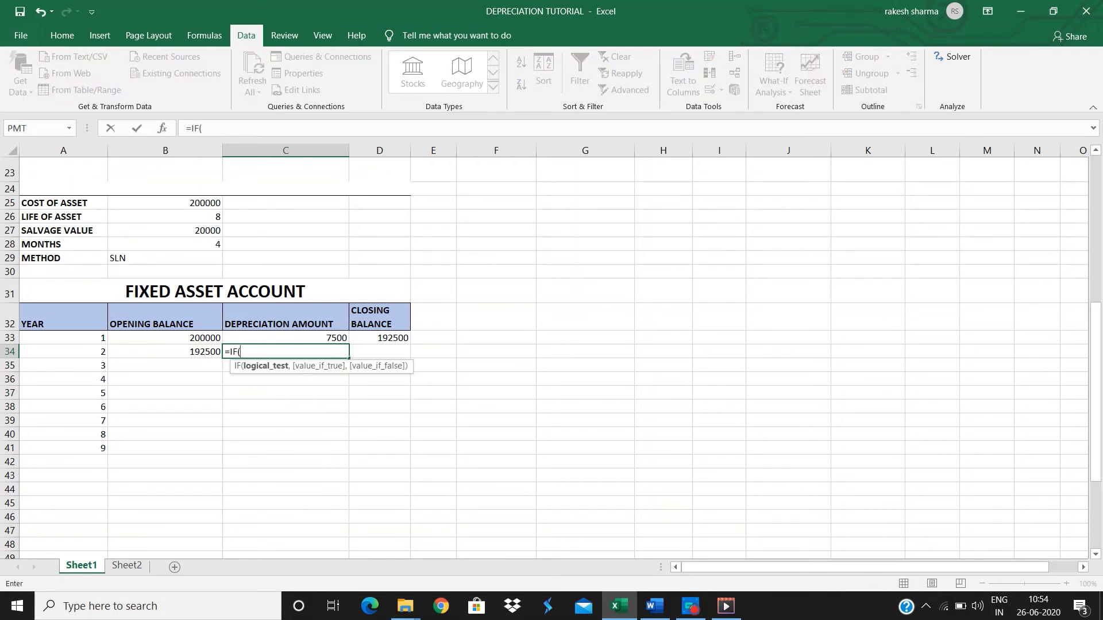
text(COUNT()
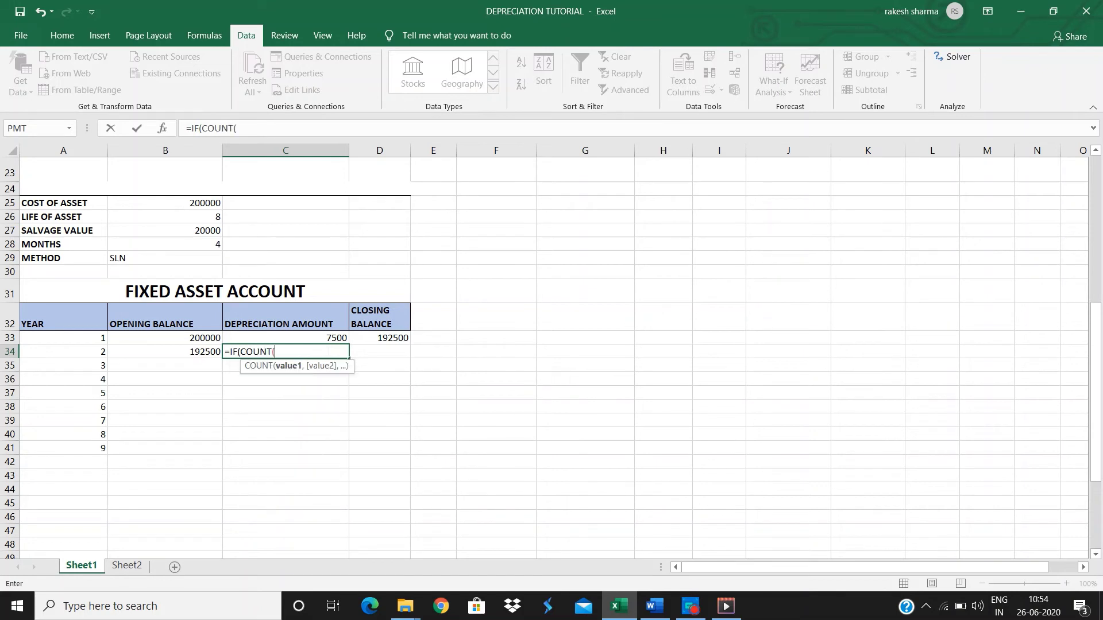
click(76, 354)
text()=1,)
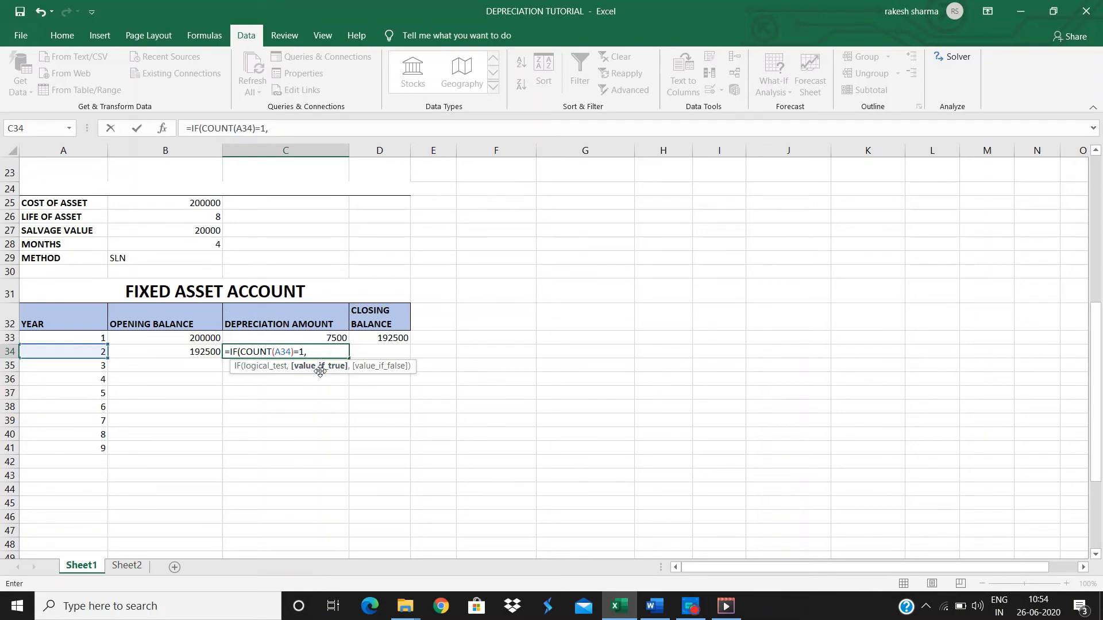
Step: Nest a second IF in the C34 formula that tests whether the method in $B$29 equals "SLN"
text(IF()
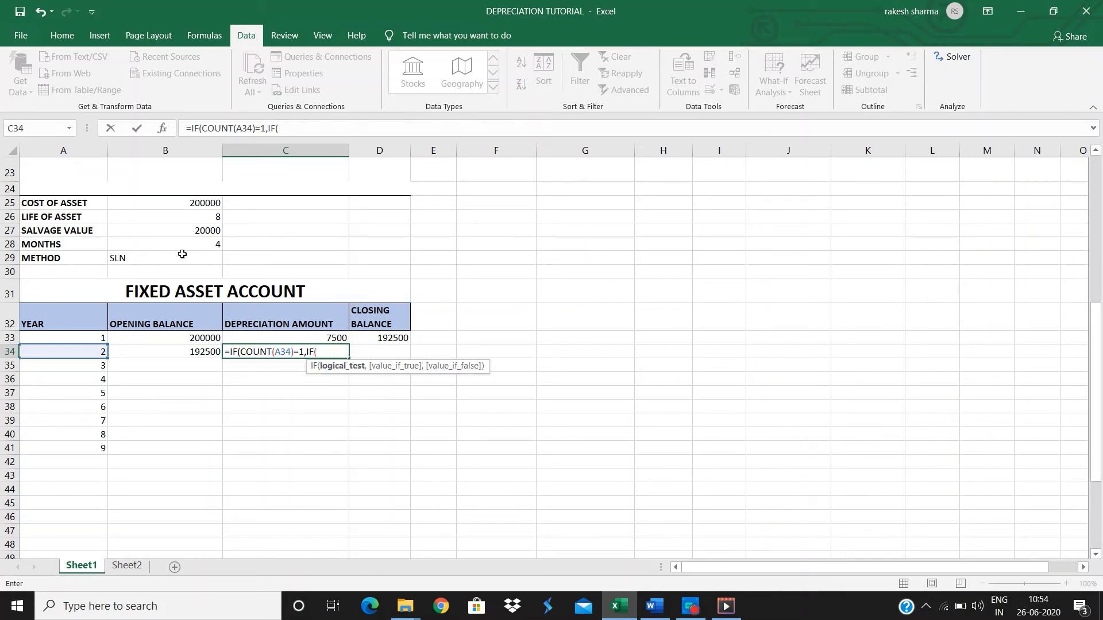
click(182, 255)
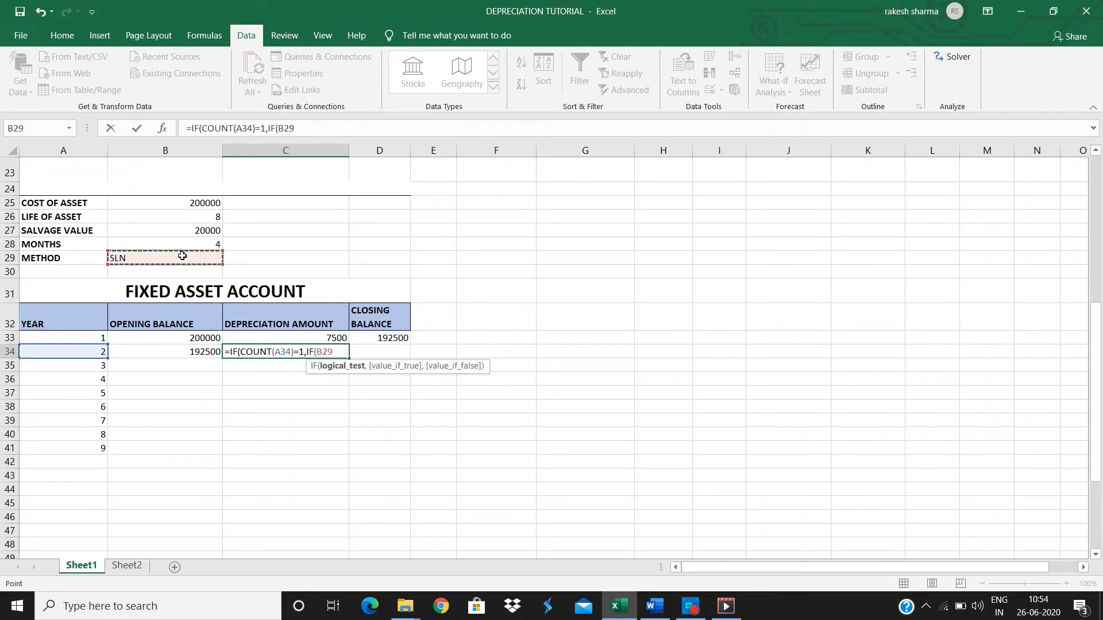
key(F4)
text(=")
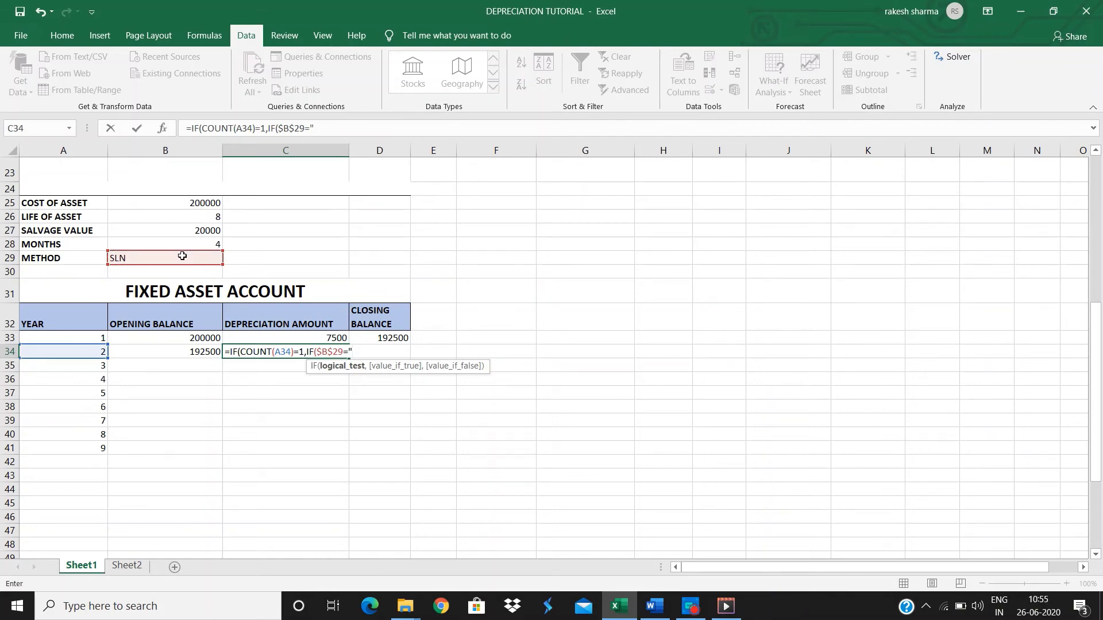
text(SLN",)
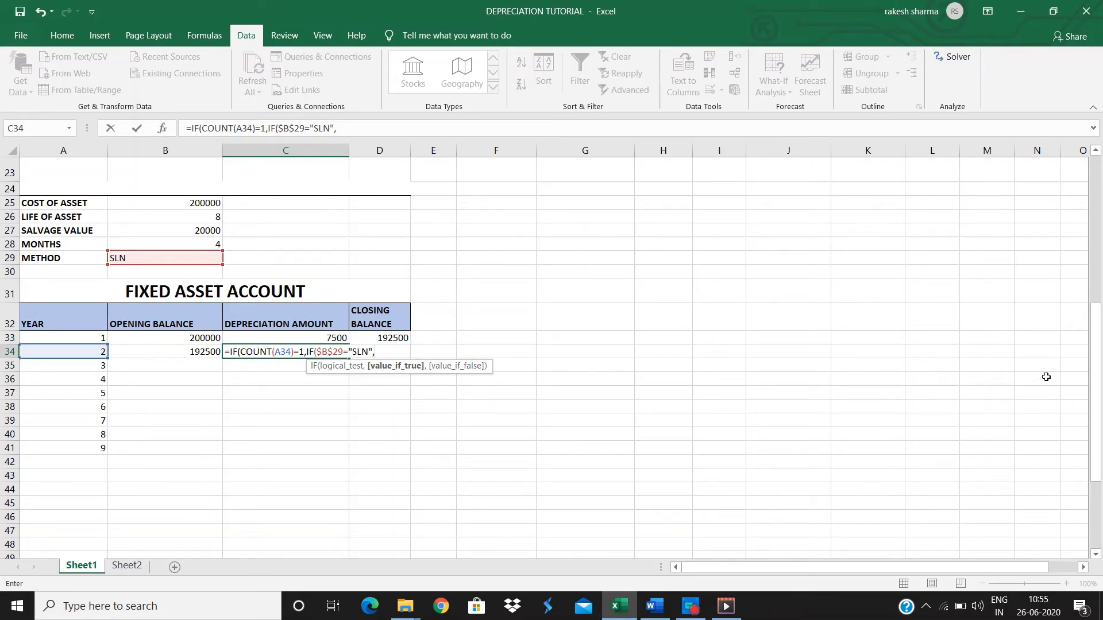
Step: Nest a third IF in the C34 formula that tests whether the year in A34 is less than $B$26+1
drag(1097, 380, 1097, 233)
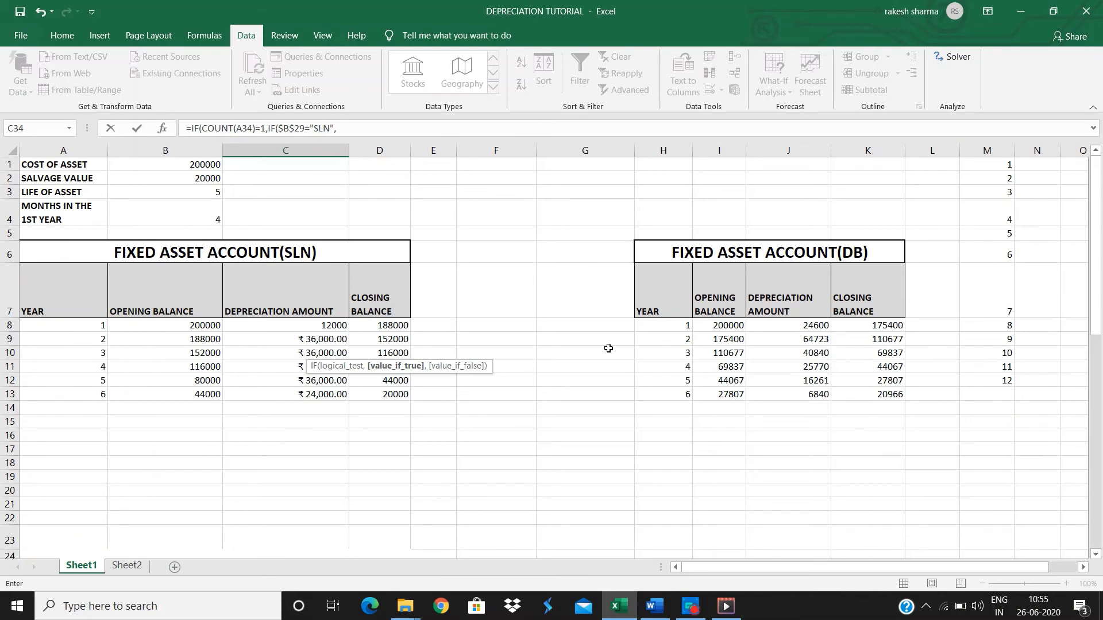
drag(1095, 297, 1093, 452)
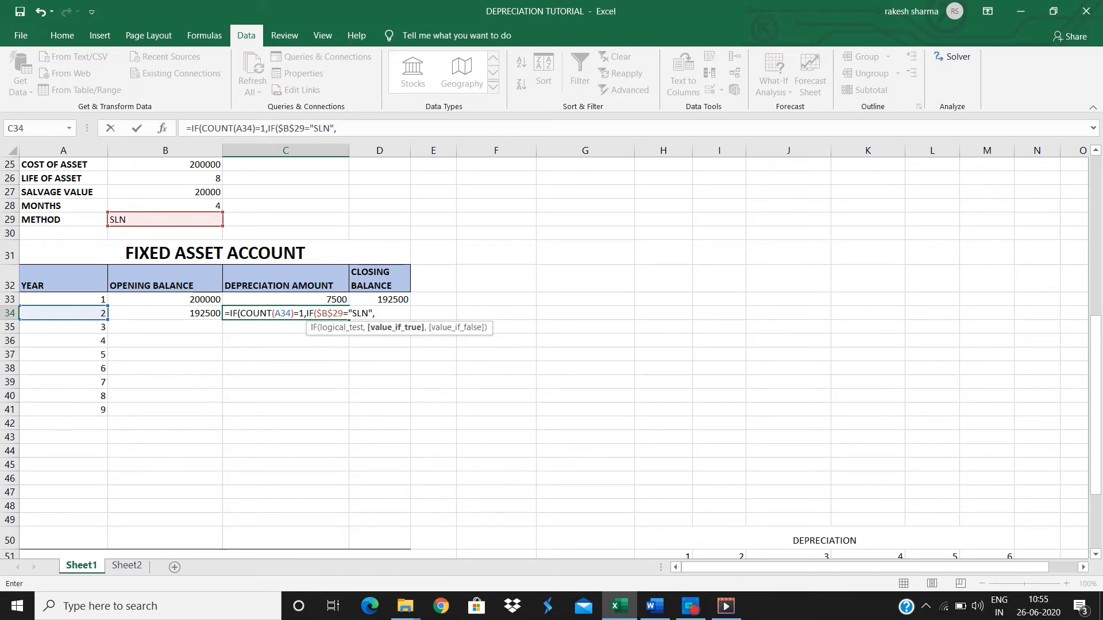
text(IF()
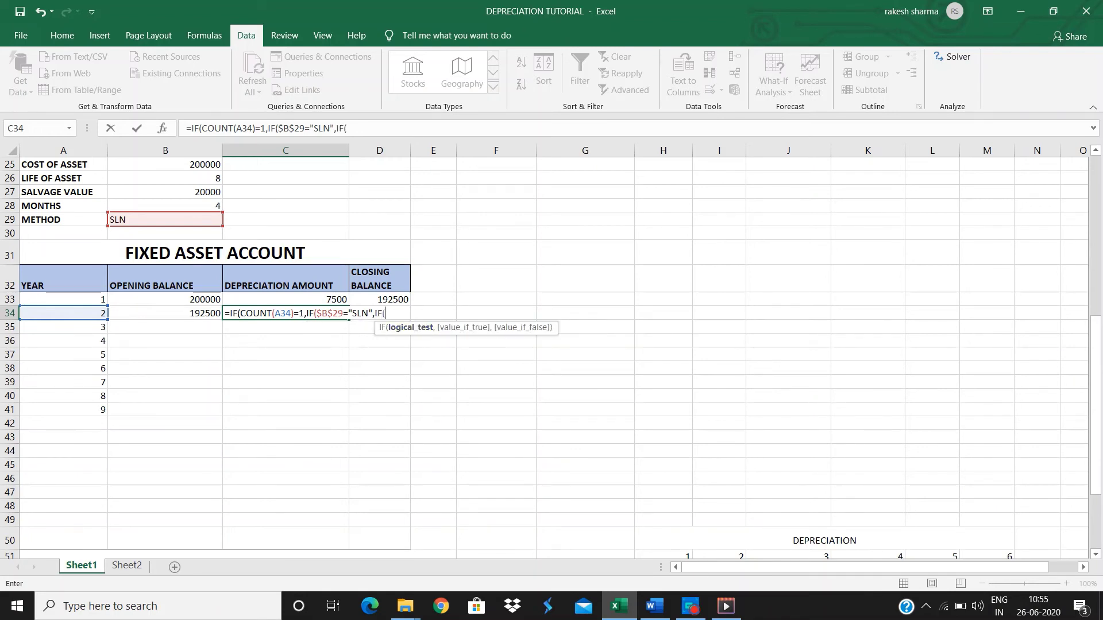
click(93, 313)
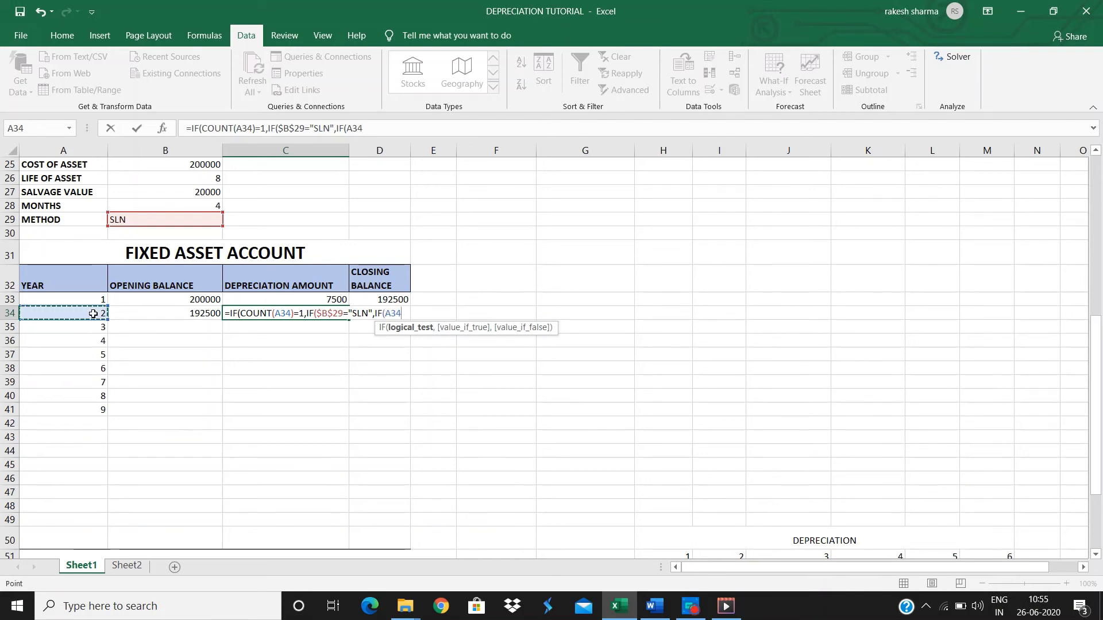
text(<)
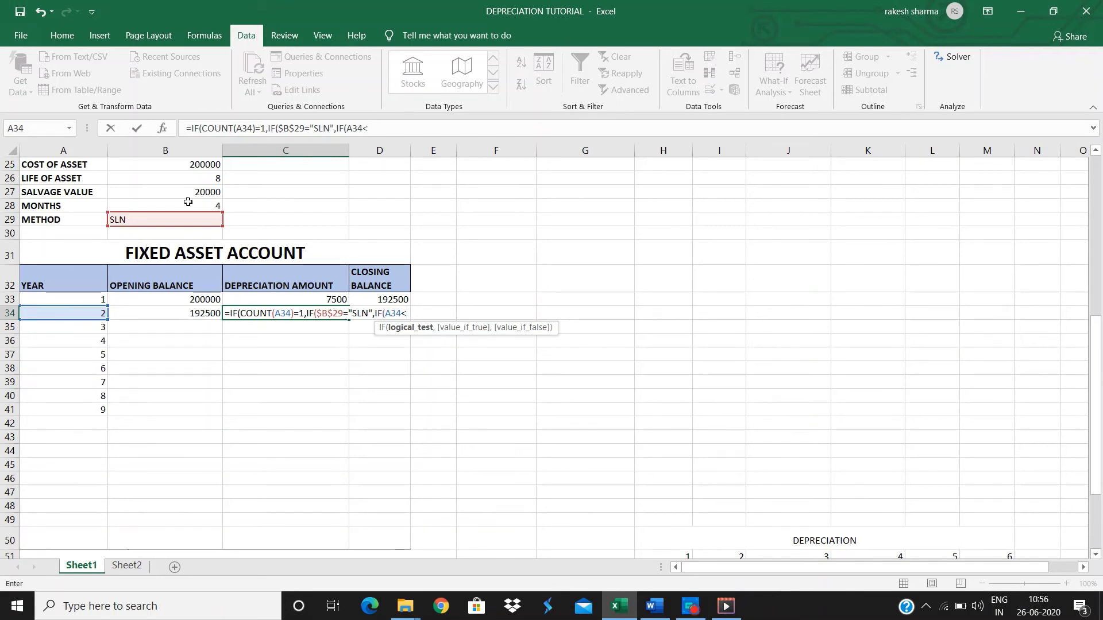
click(185, 180)
key(F4)
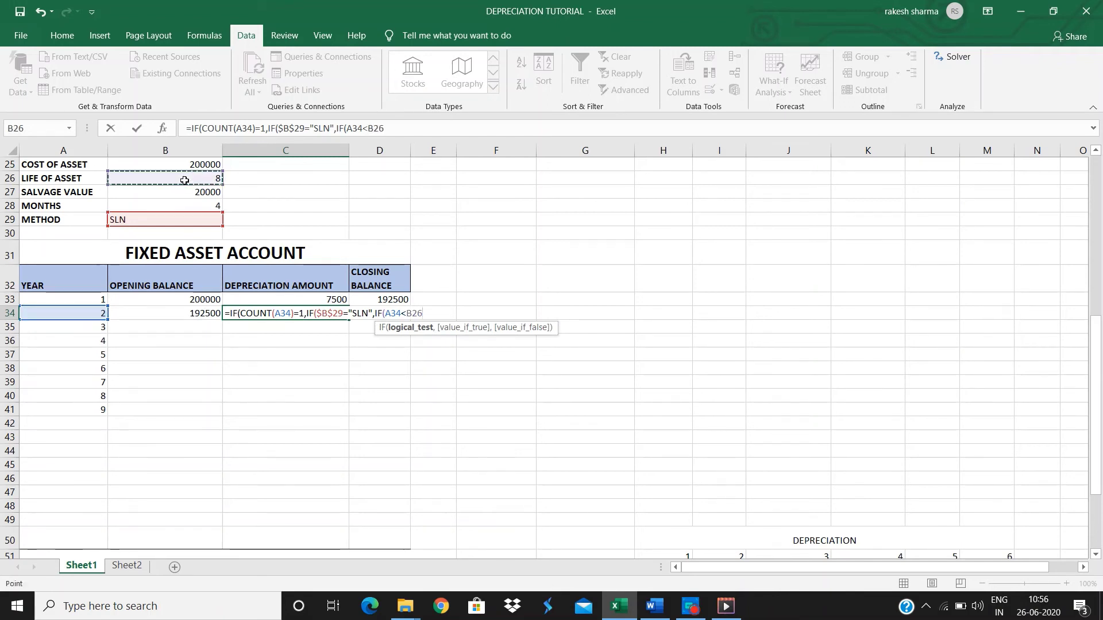
text(+1)
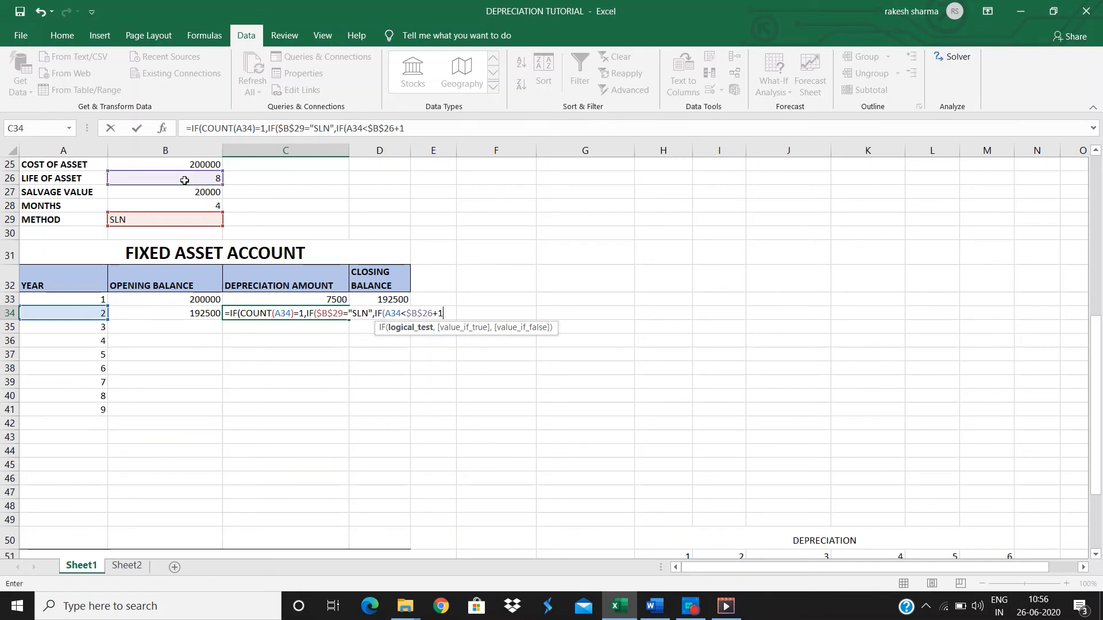
text(,)
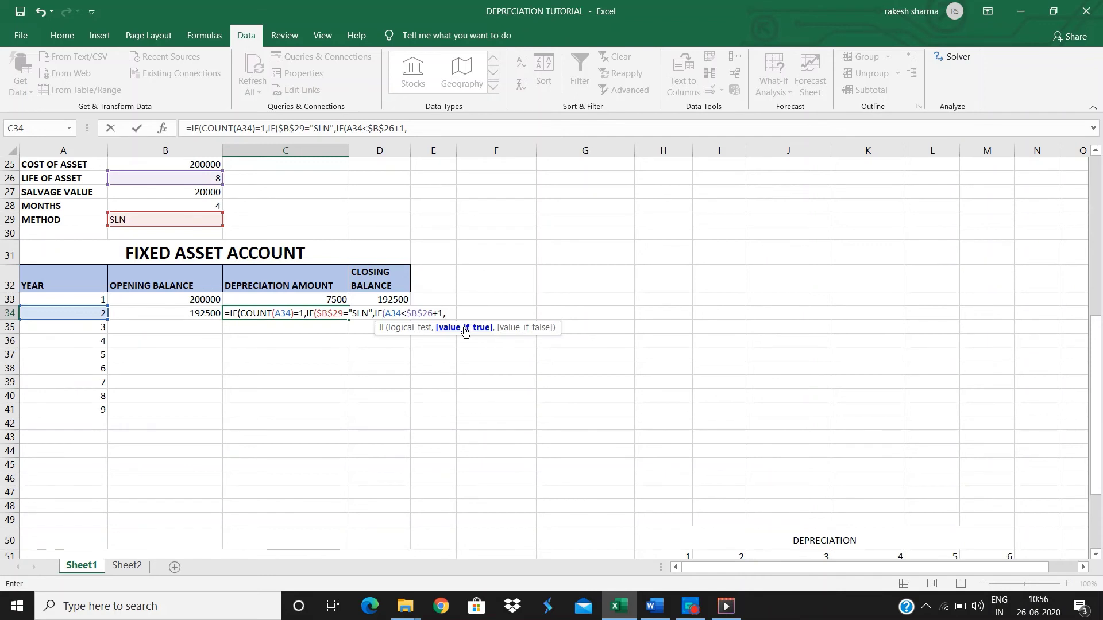
Step: Add SLN($B$25,$B$27,$B$26) as the innermost IF's value if true in the C34 formula
text(SLN()
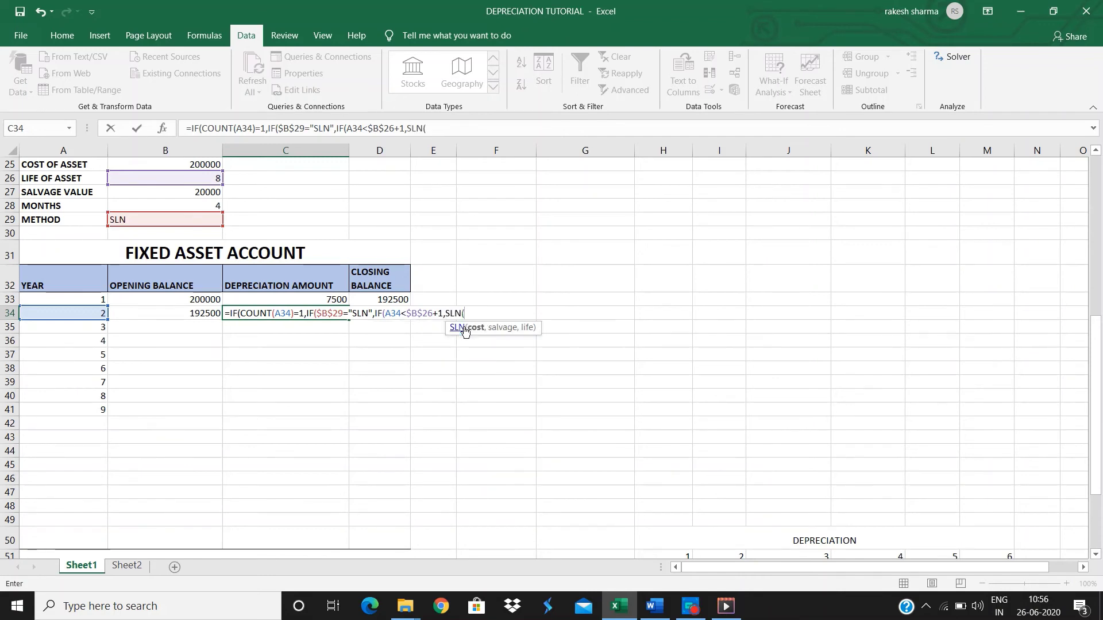
click(194, 163)
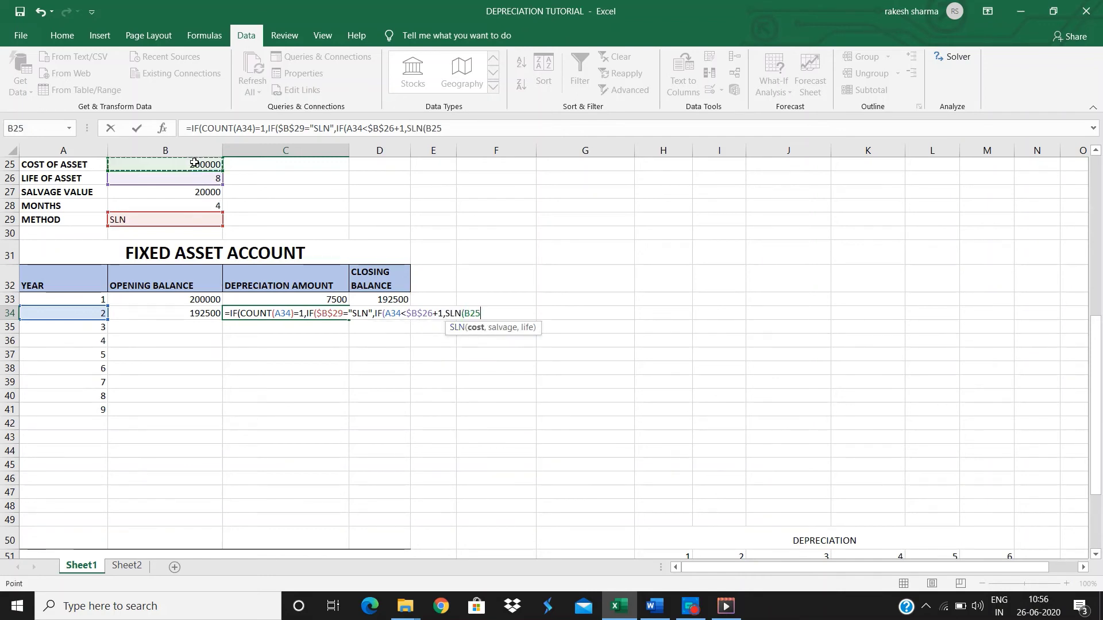
key(F4)
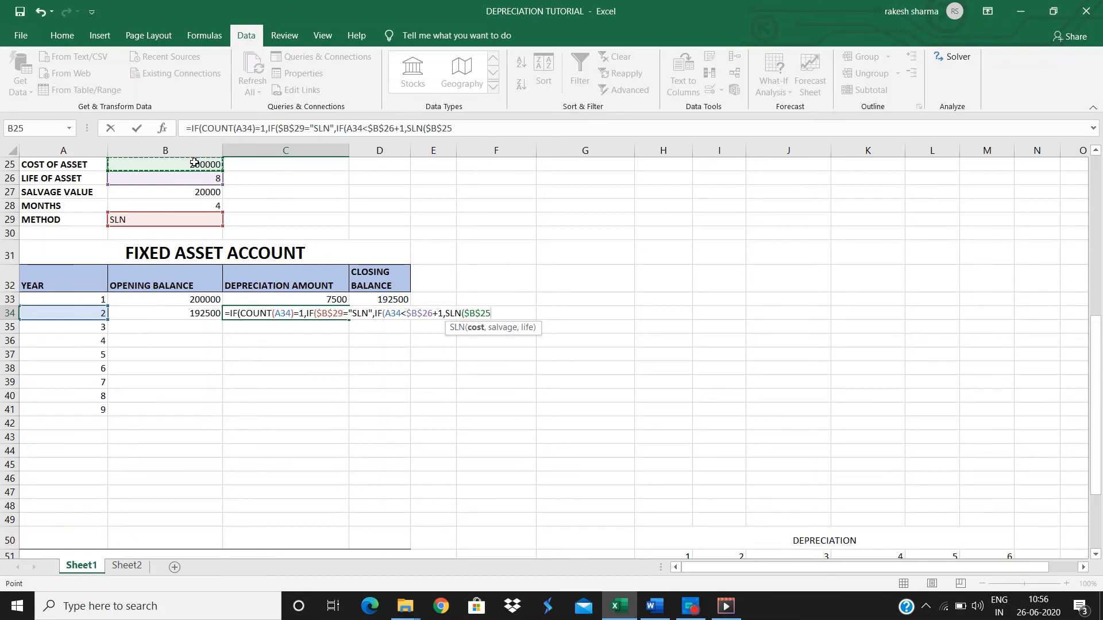
text(,)
click(202, 195)
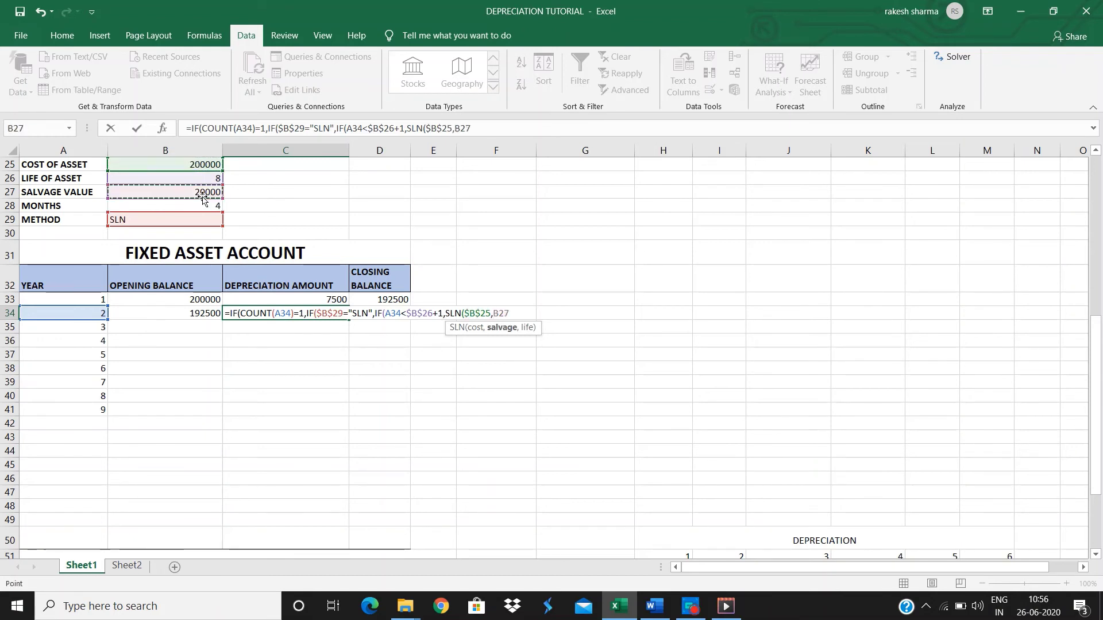
key(F4)
text(,)
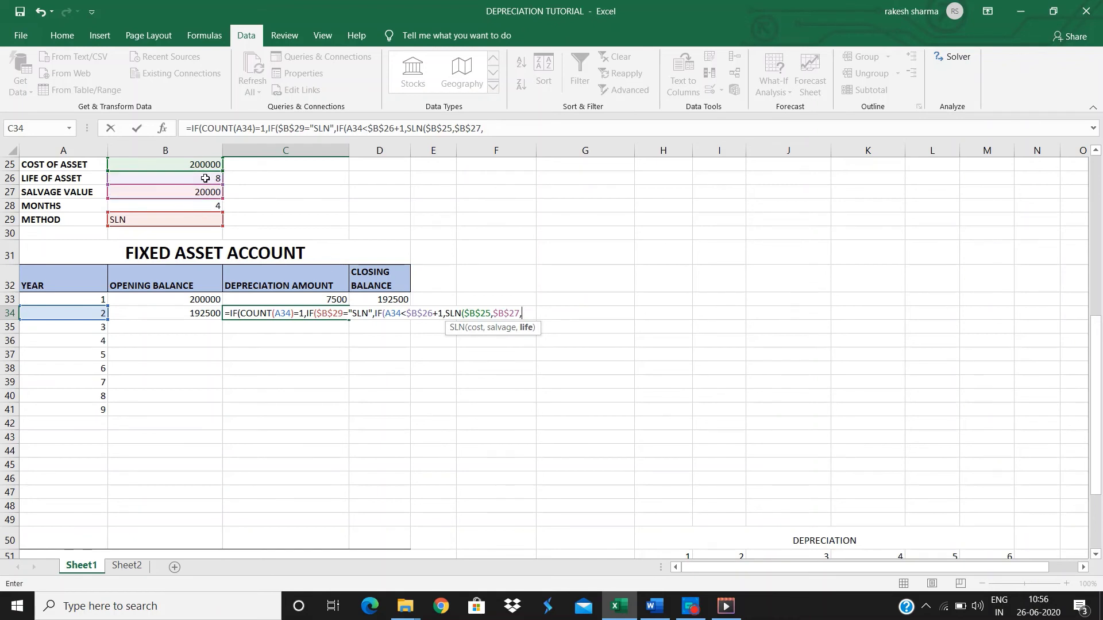
click(205, 178)
key(F4)
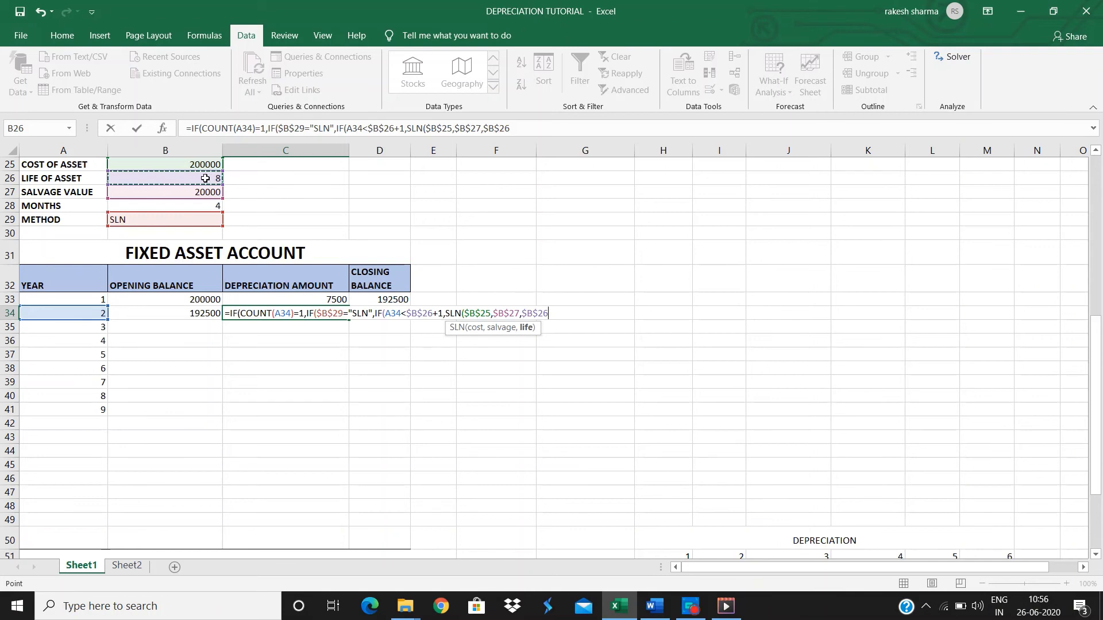
text())
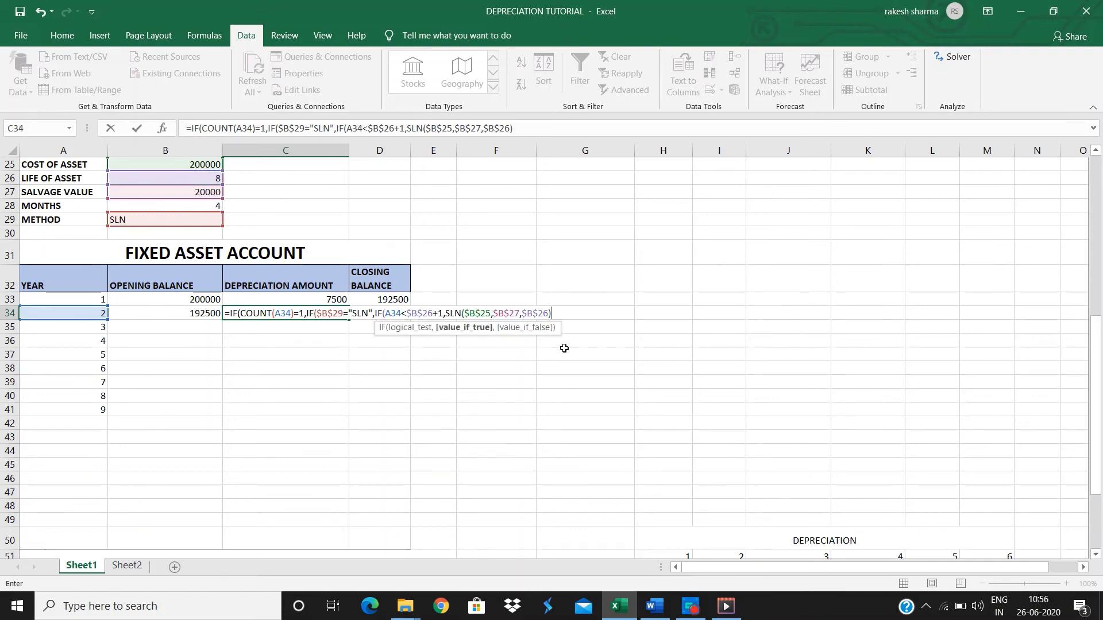
text(,)
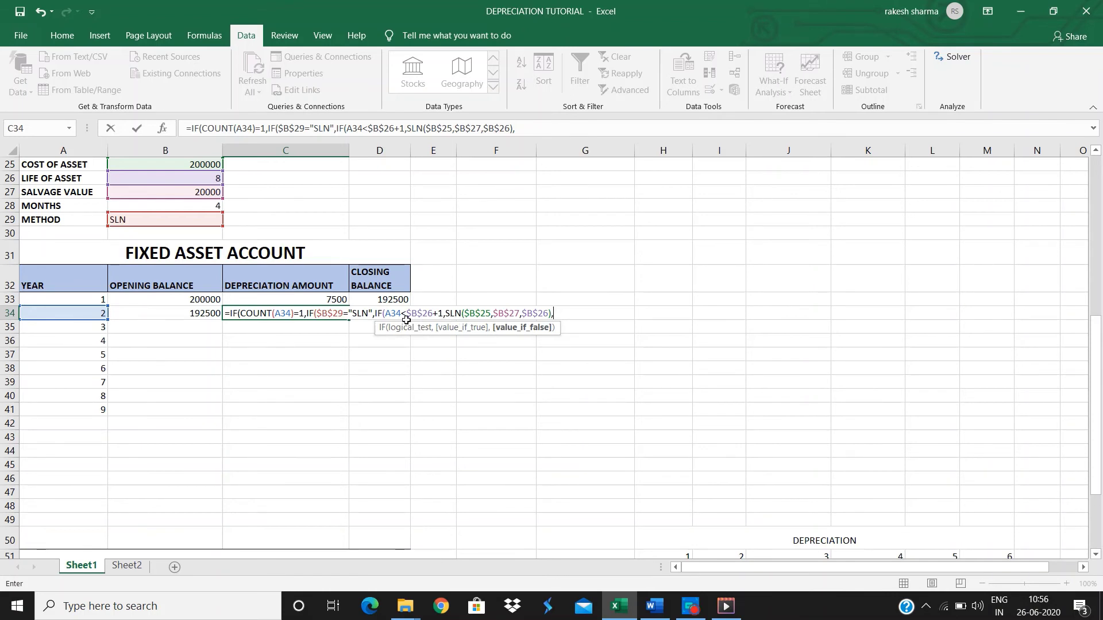
Step: Start the innermost IF's value if false in C34 with SLN($B$25,$B$27,$B$26)
text(SLN()
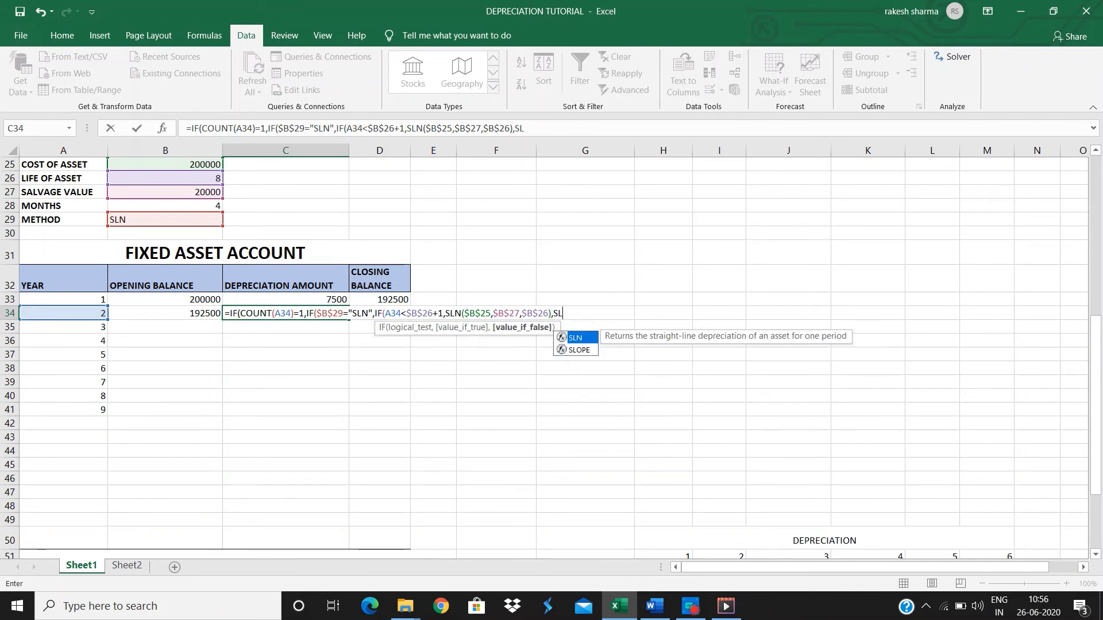
click(159, 162)
key(F4)
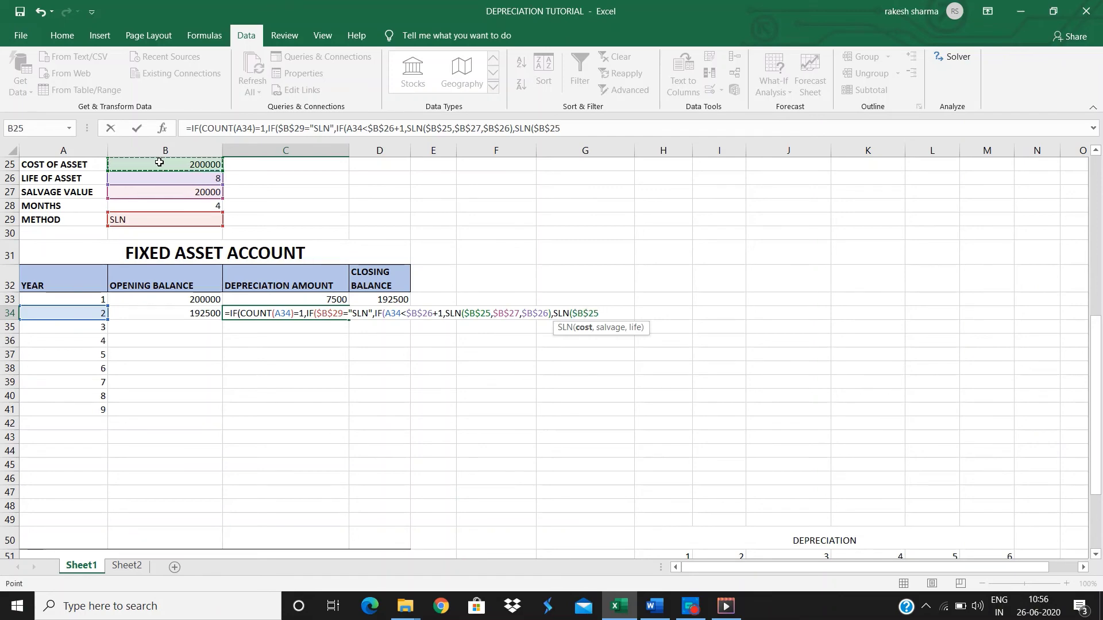
text(,)
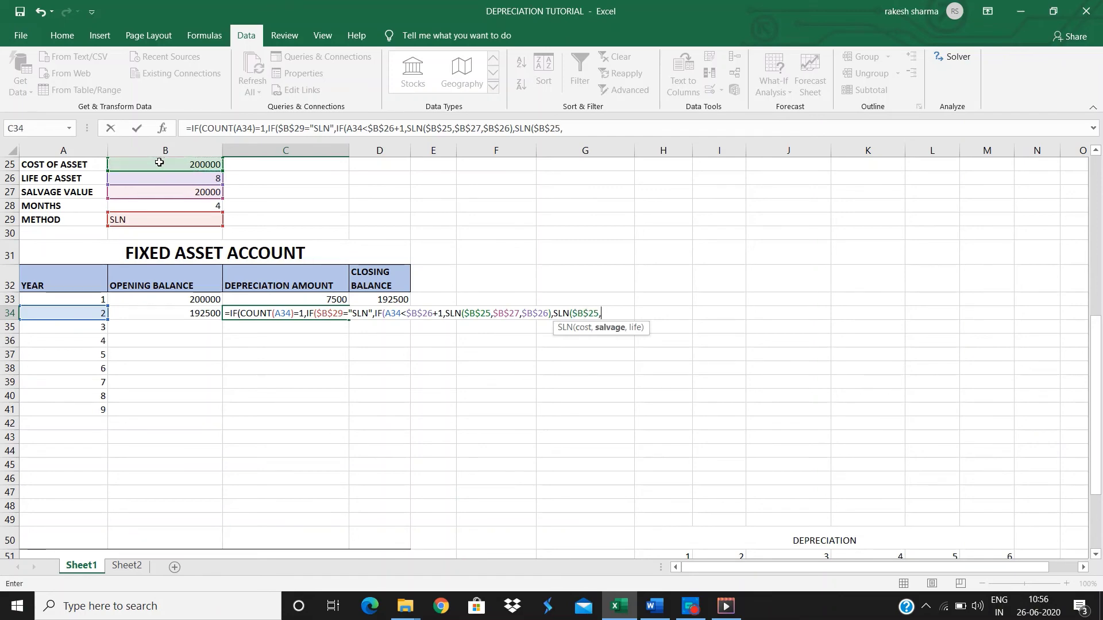
click(171, 192)
key(F4)
text(,)
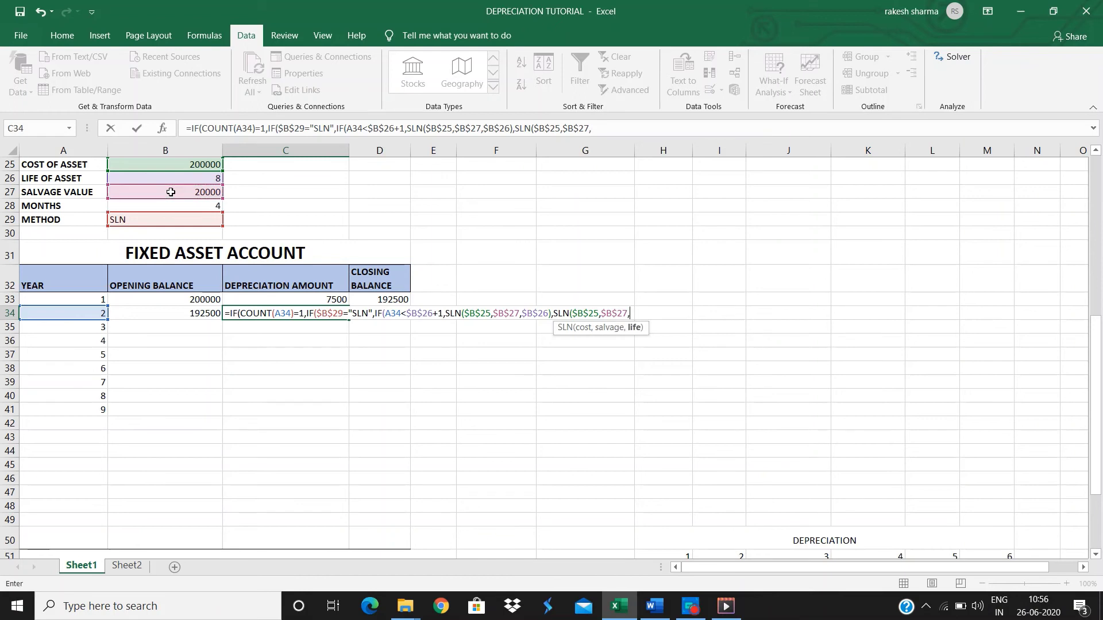
click(176, 181)
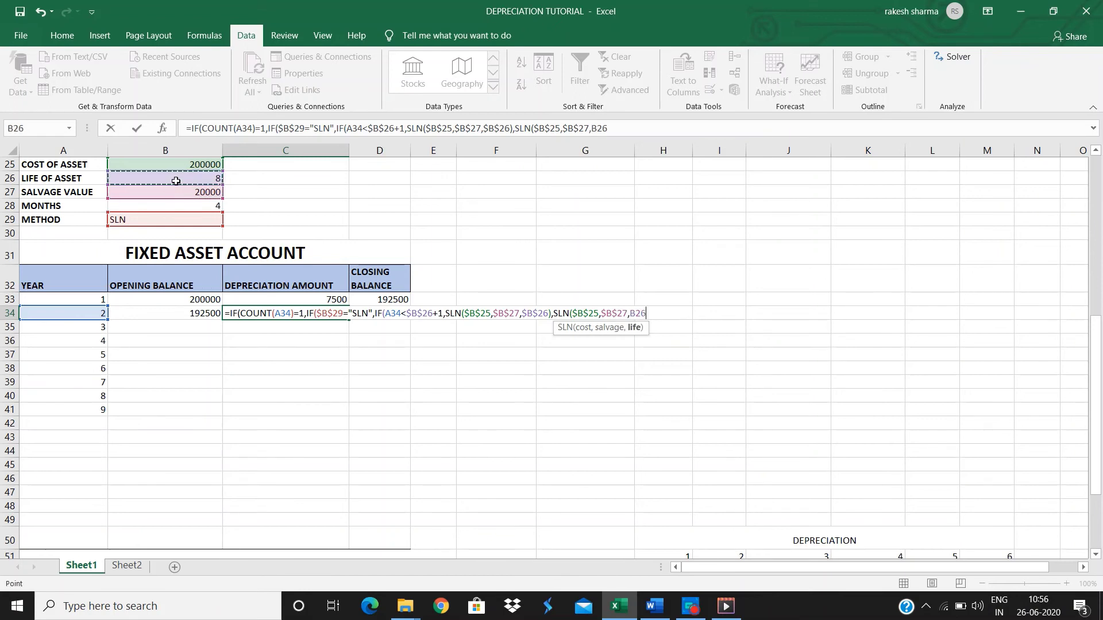
key(F4)
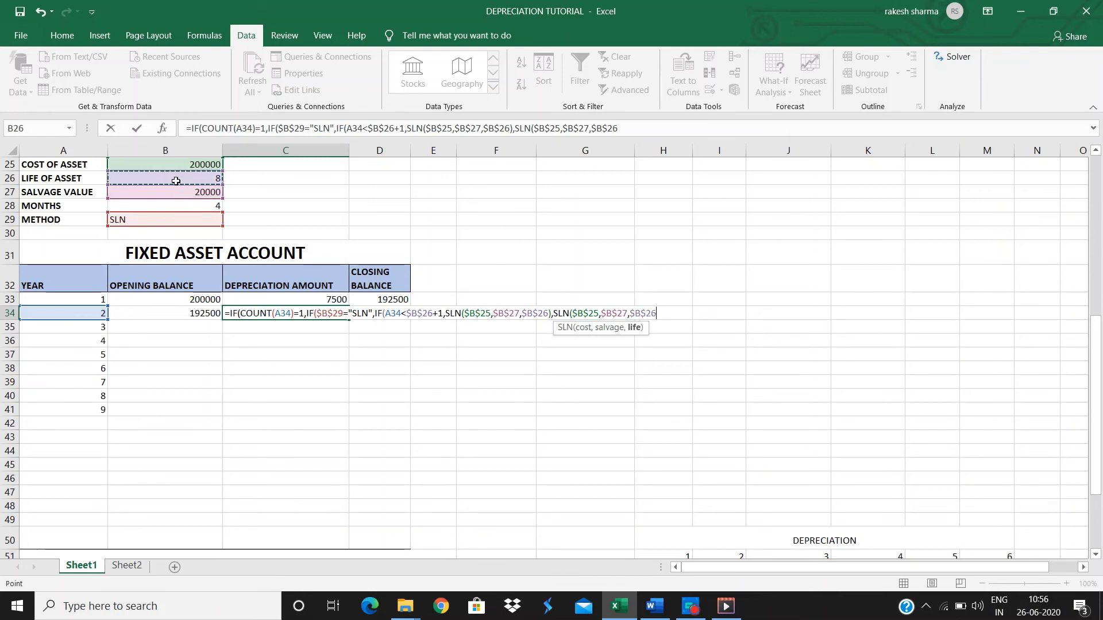
text())
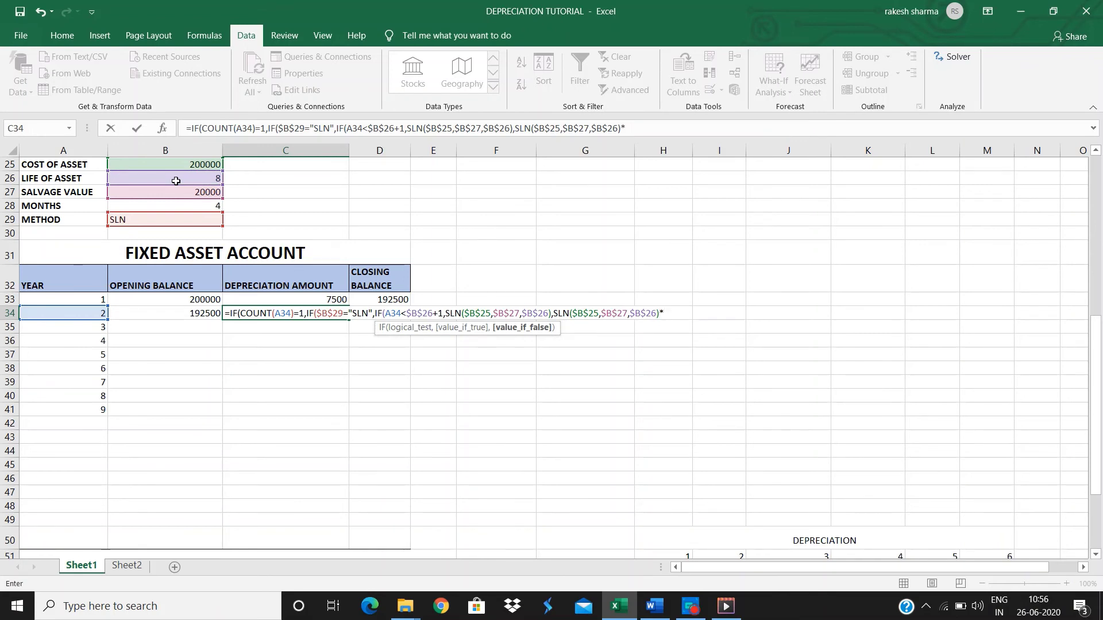
Step: Multiply the second SLN term in C34 by (12-$B$28)/12 and close the innermost IF
text(*(12-)
click(184, 206)
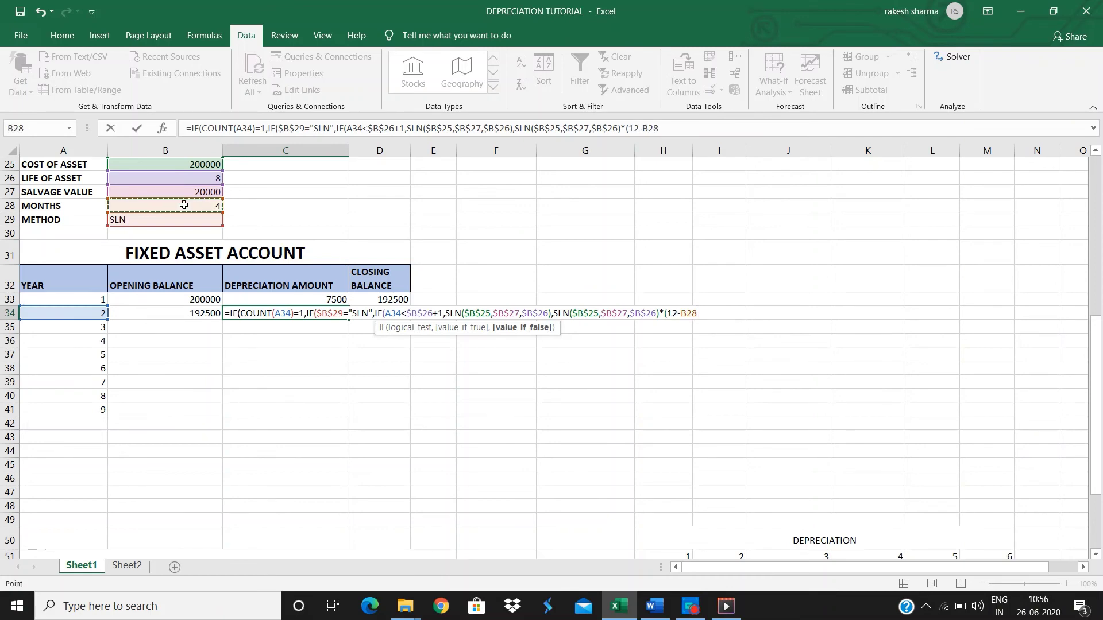
key(F4)
text()/12)
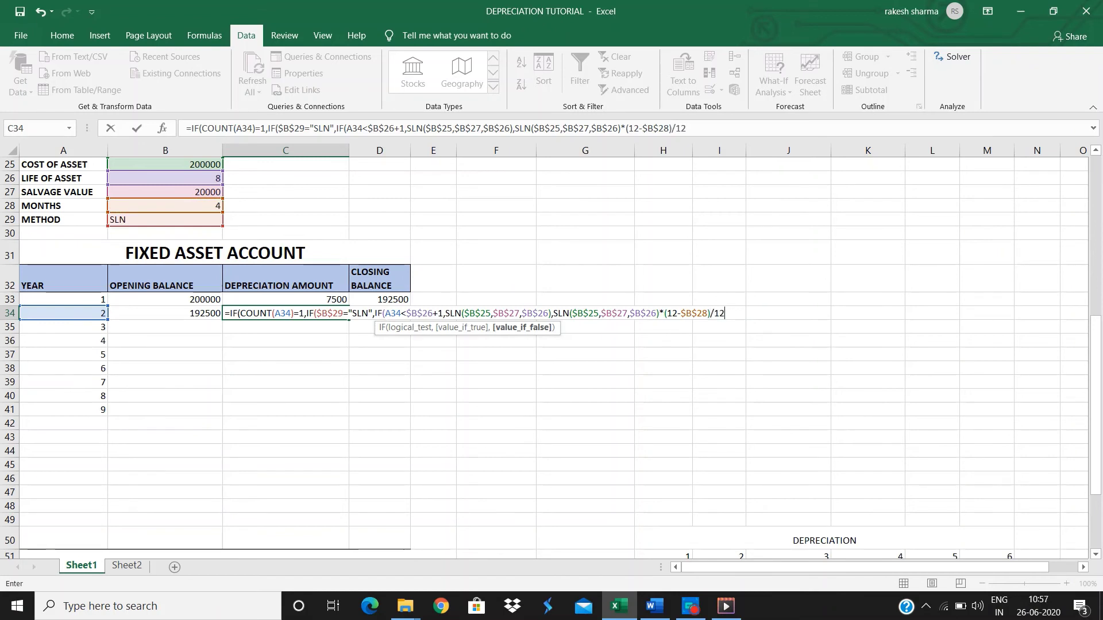
drag(374, 313, 443, 313)
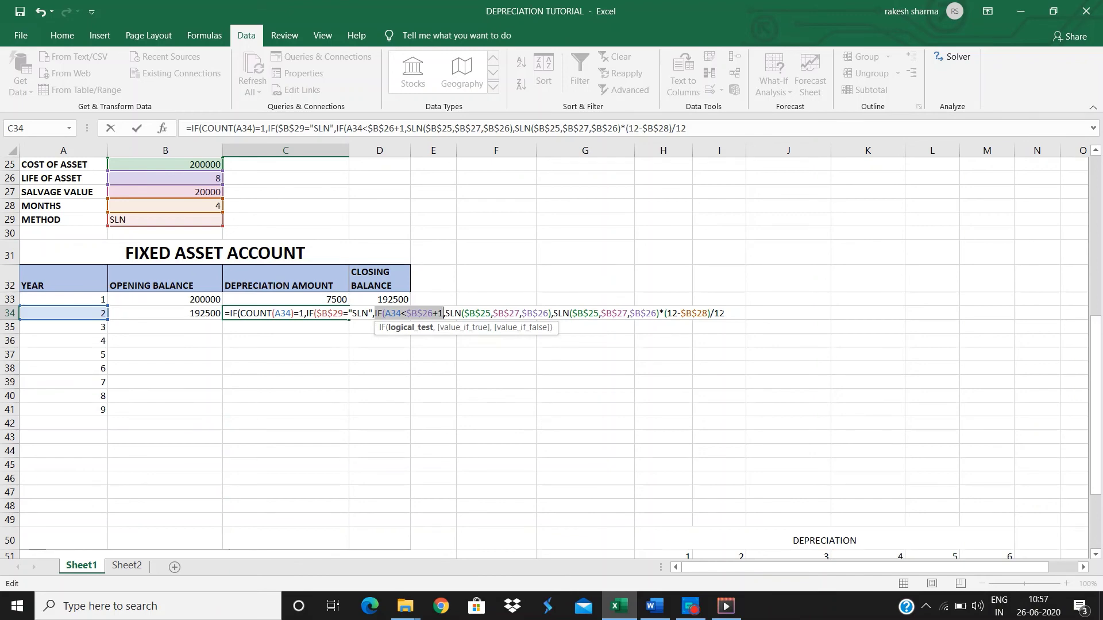
click(726, 314)
text())
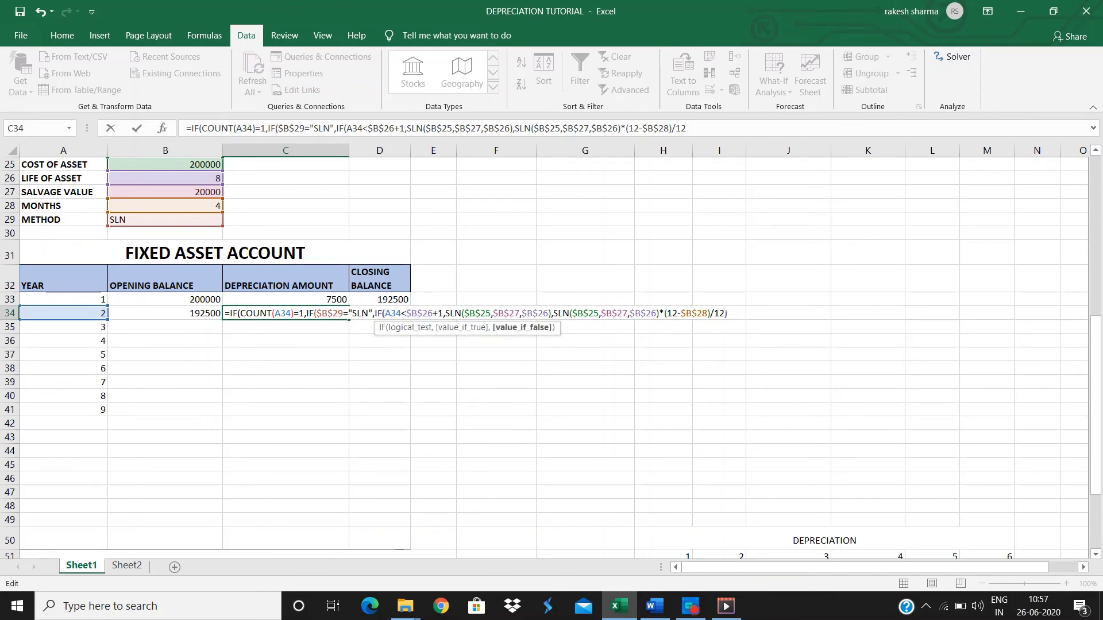
text(,)
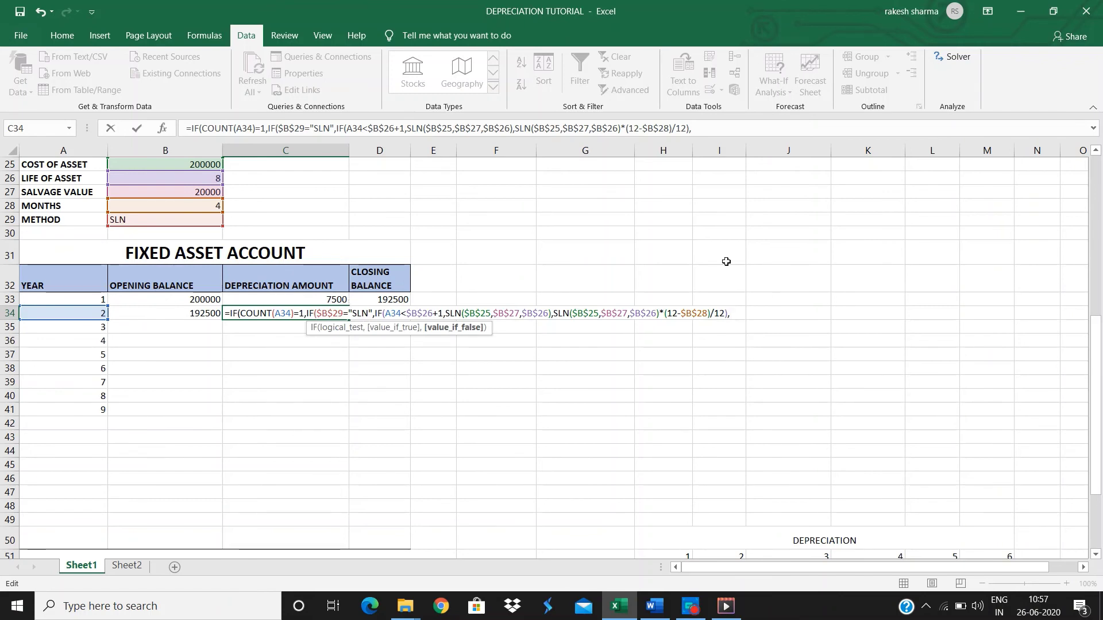
Step: Start the second IF's value if false in C34 with a DB function using $B$25 as cost and $B$27 as salvage
text(DB()
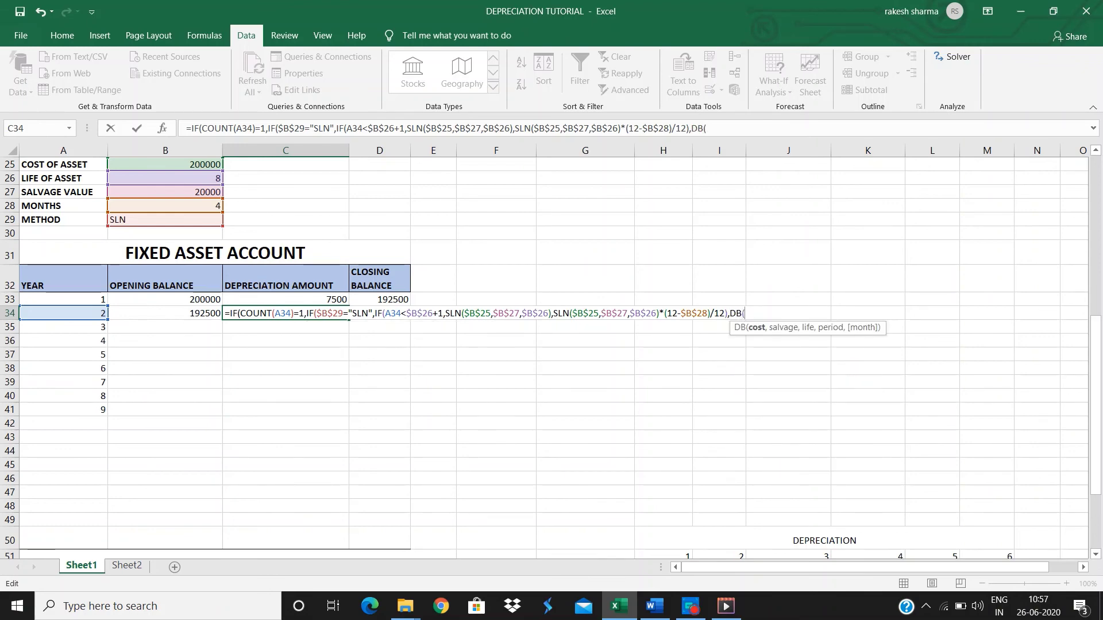
click(180, 165)
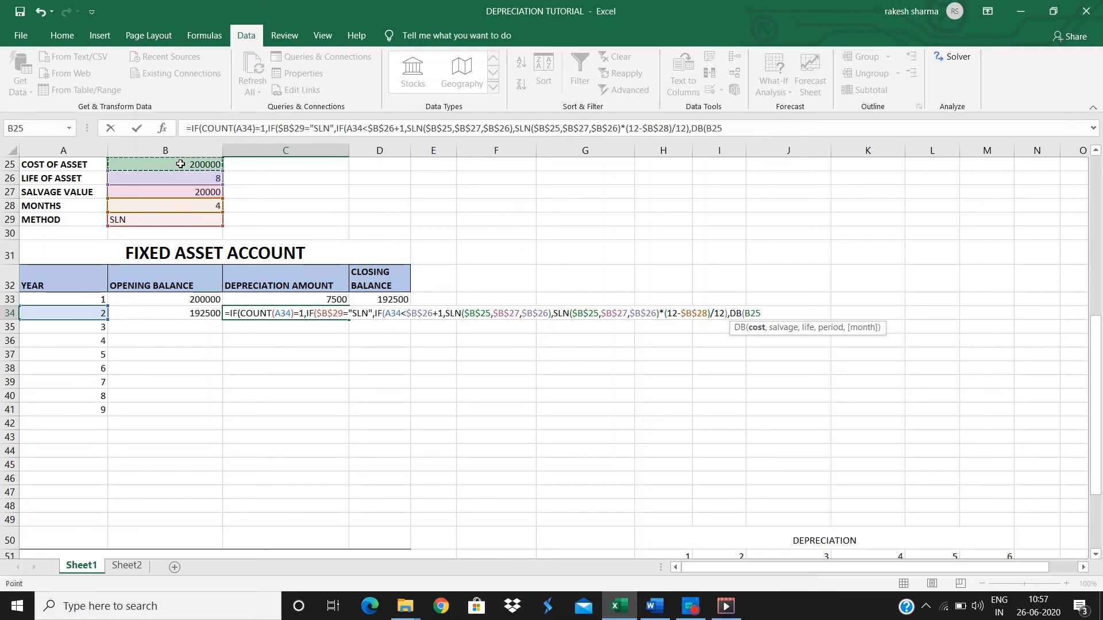
key(F4)
text(,)
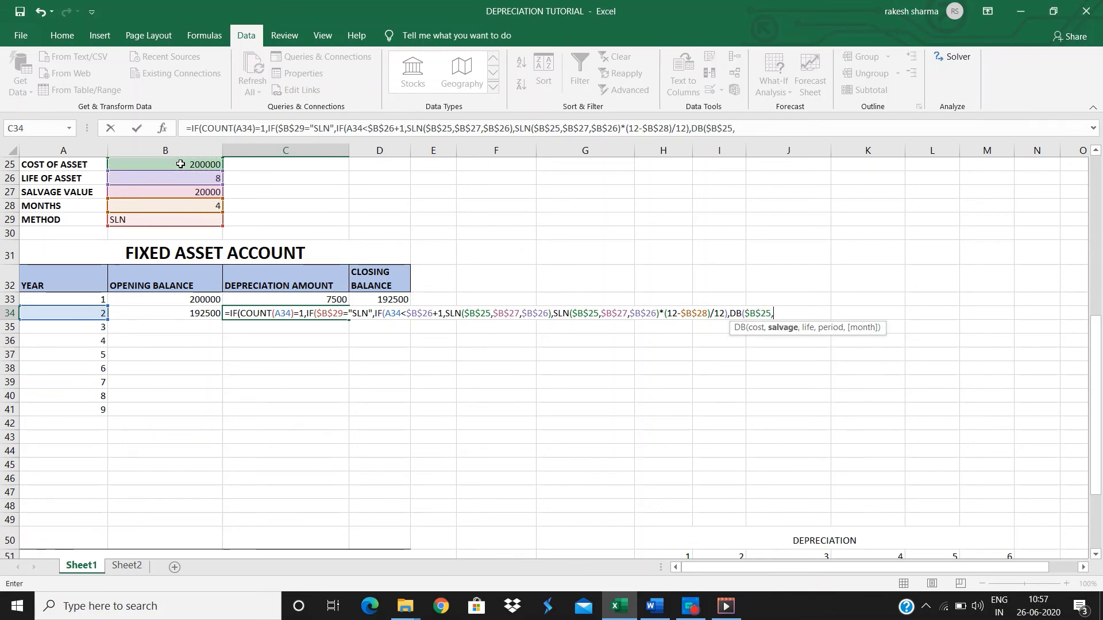
click(192, 191)
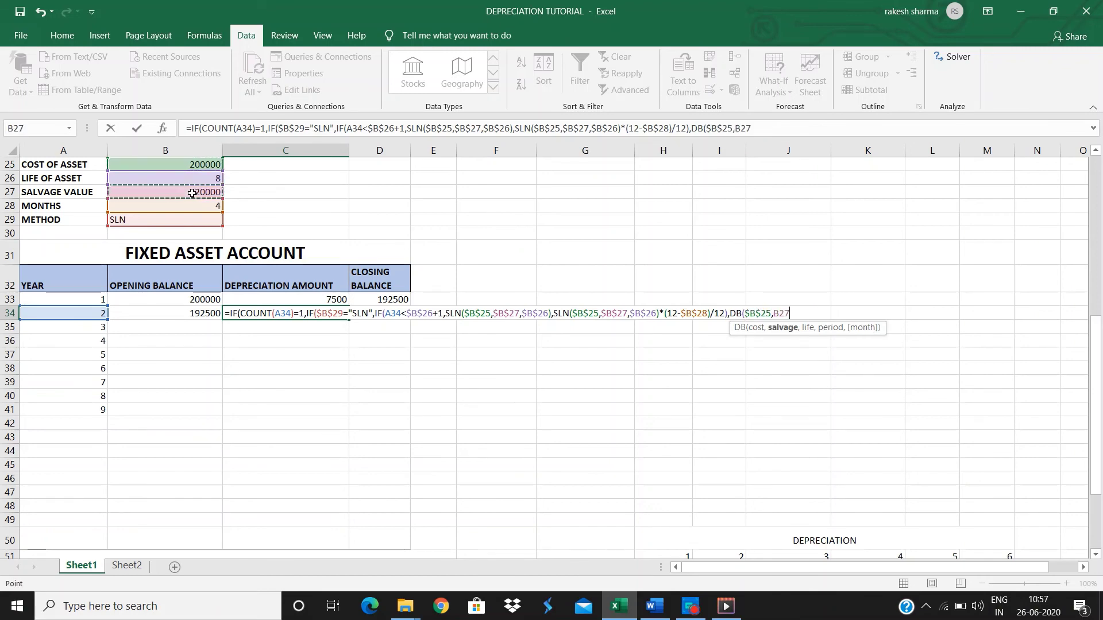
key(F4)
text(,)
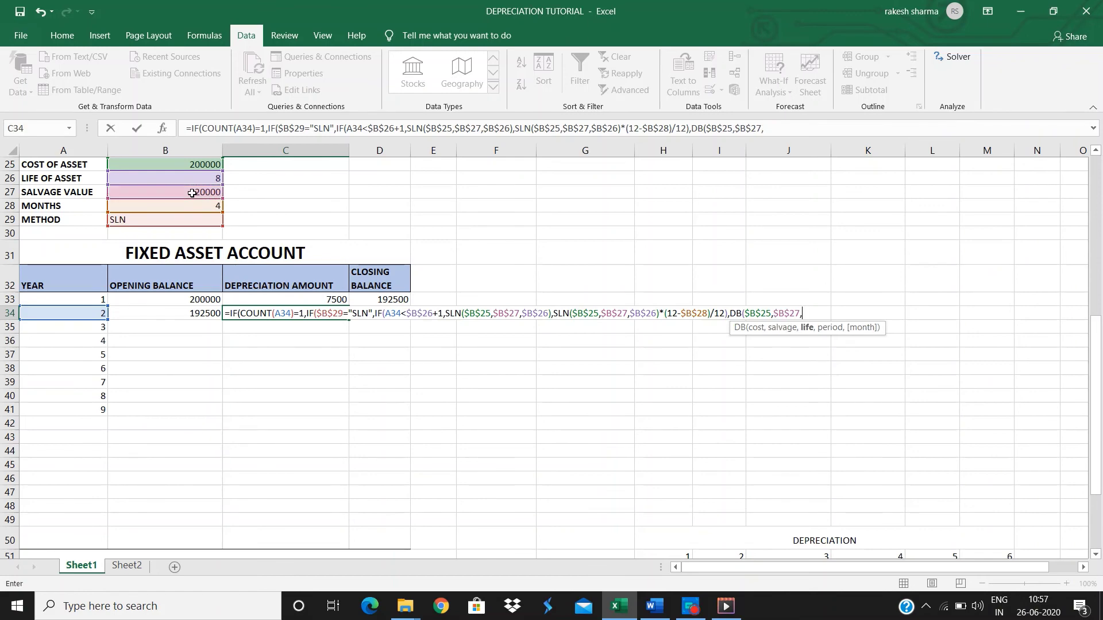
Step: Complete the DB function in C34 with $B$26 as life, A34 as period and $B$28 as month
click(198, 179)
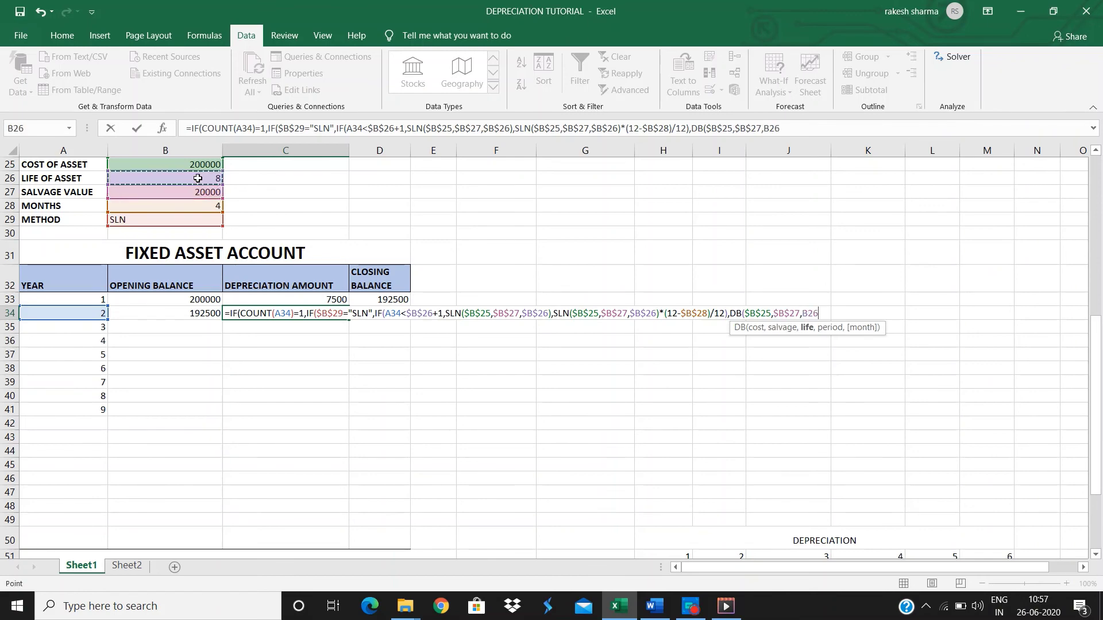
key(F4)
text(,)
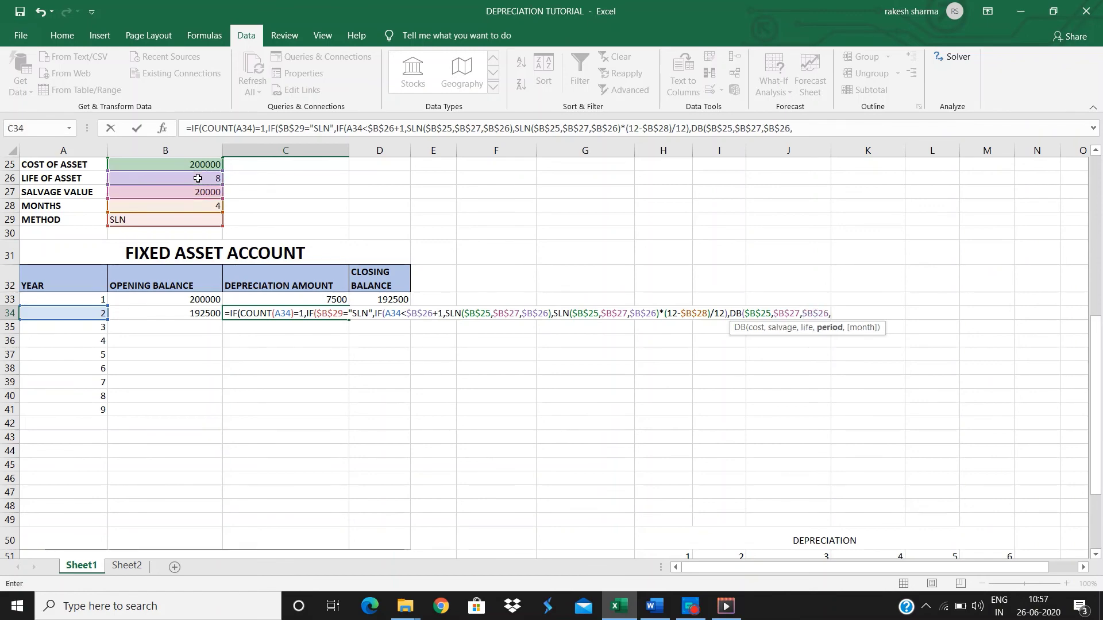
click(95, 314)
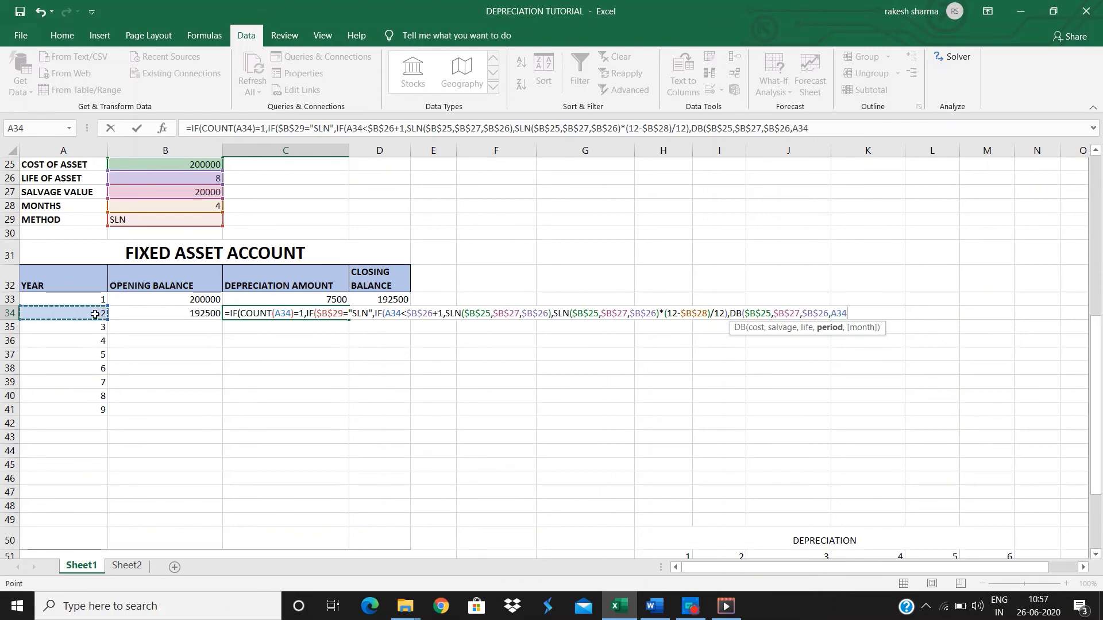
text(,)
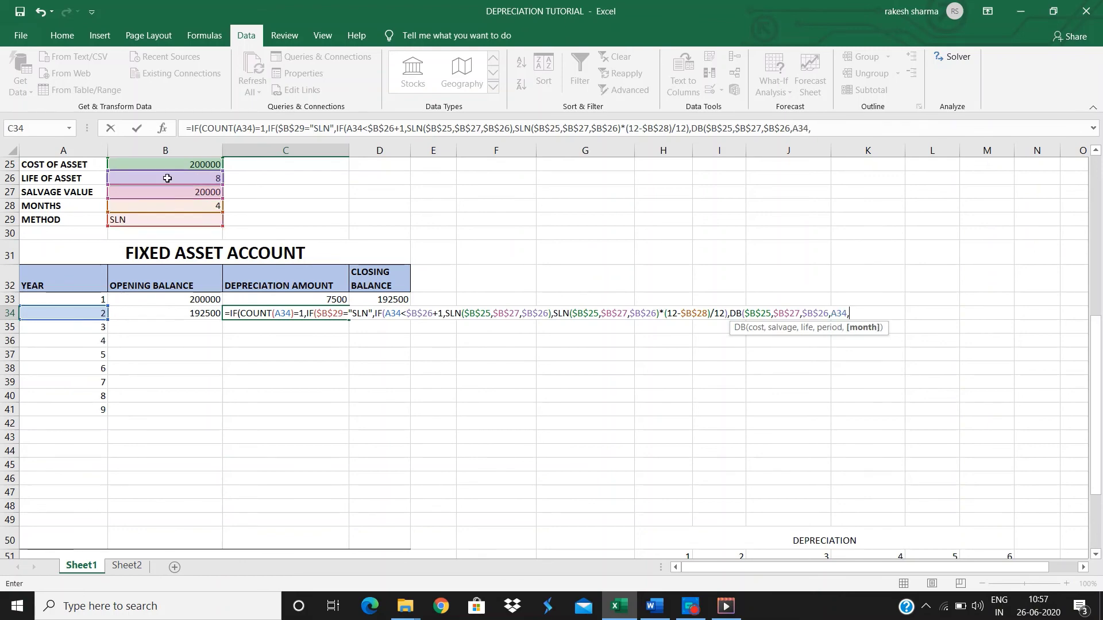
click(174, 207)
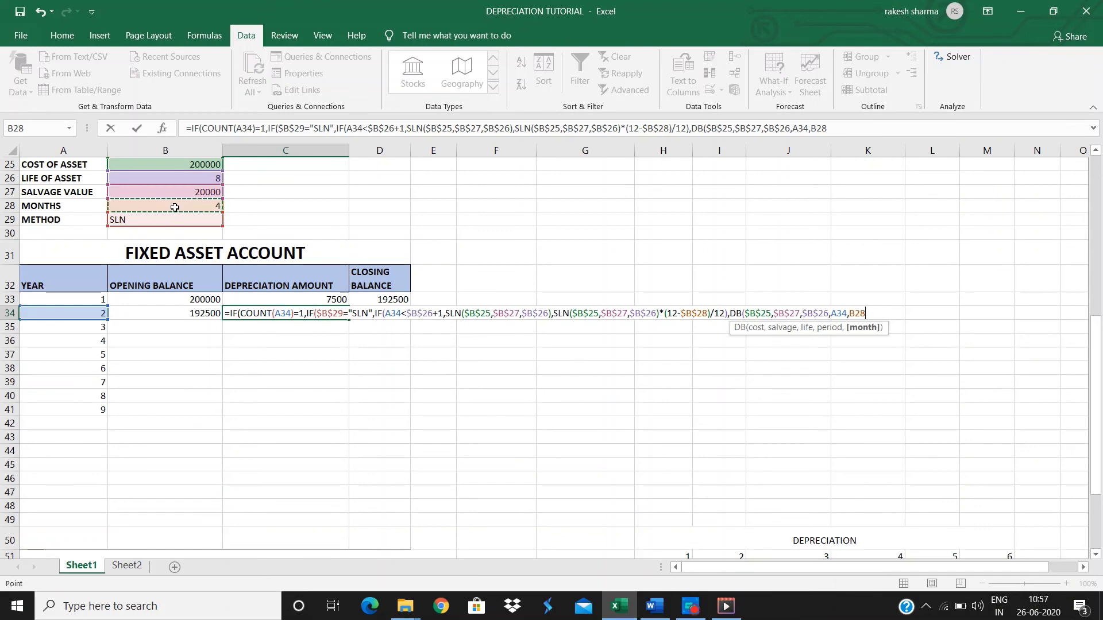
key(F4)
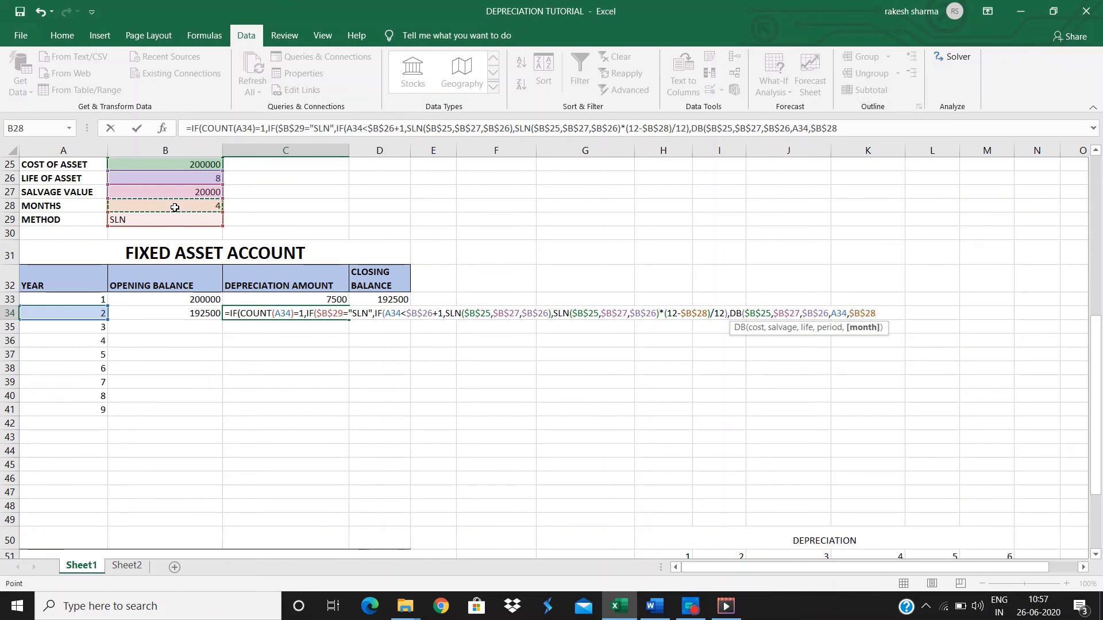
text(),)
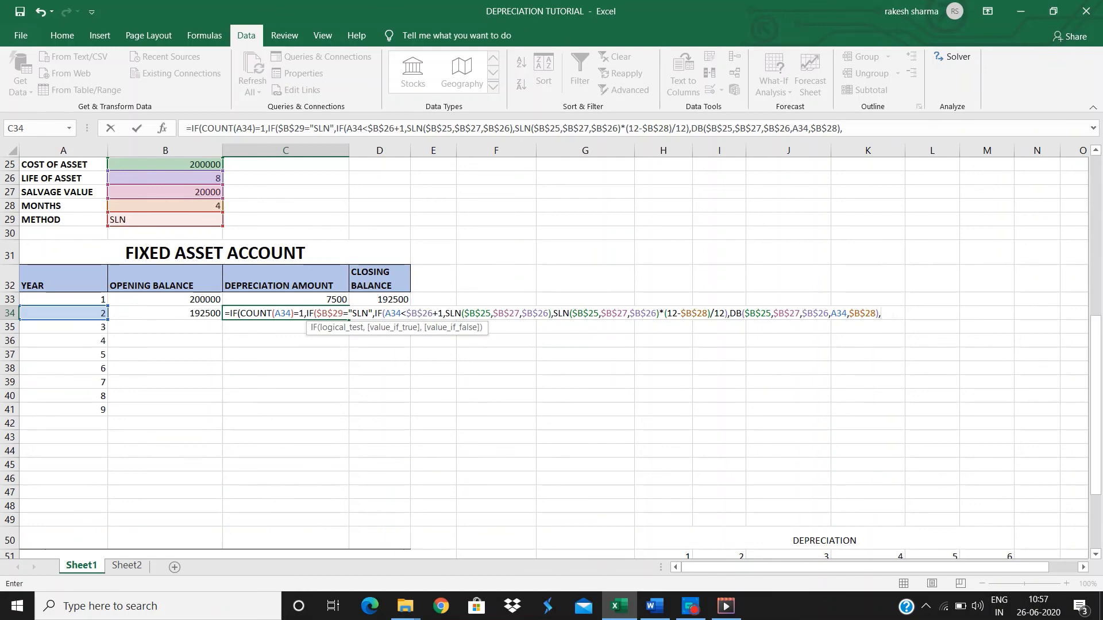
Step: Close the second IF in C34 and finish the formula with " " as the outer IF's value if false
key(F2)
key(BackSpace)
text(),)
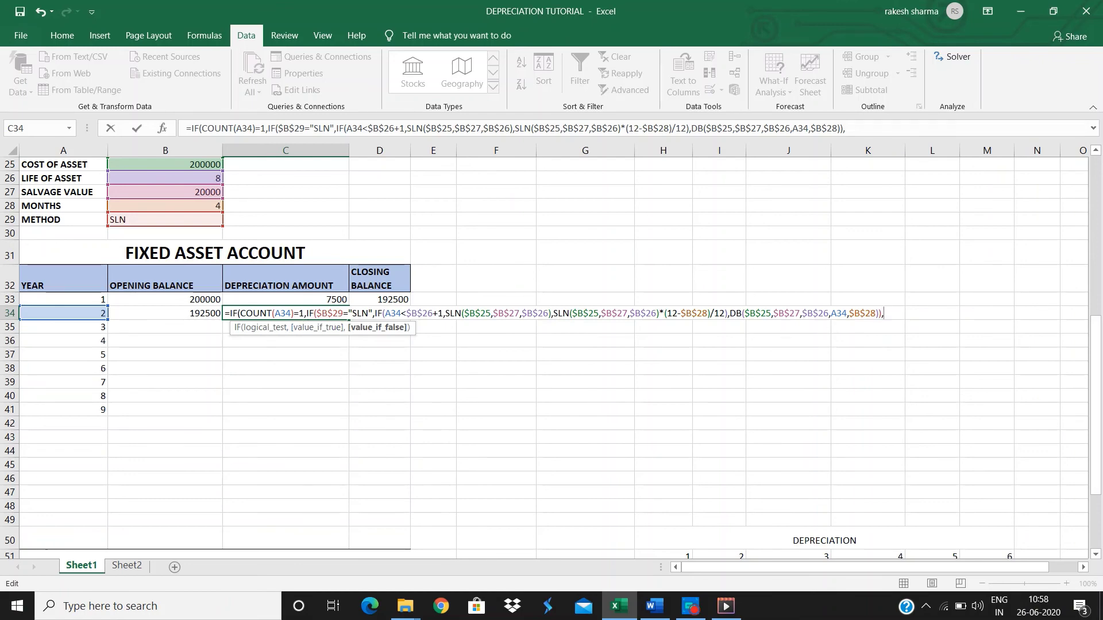
drag(305, 313, 373, 313)
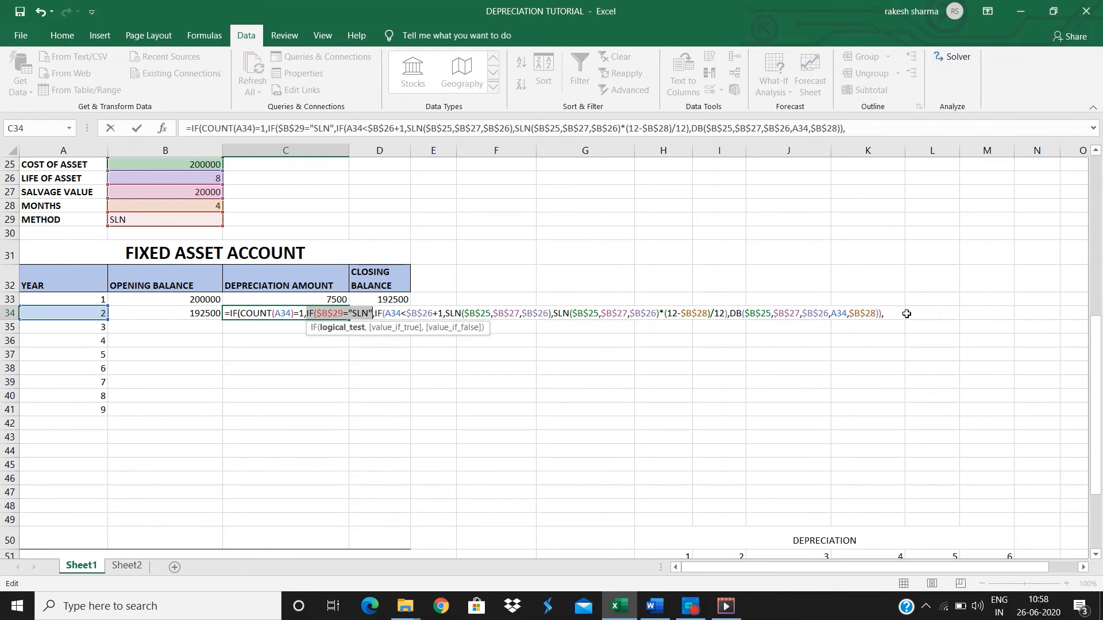
key(End)
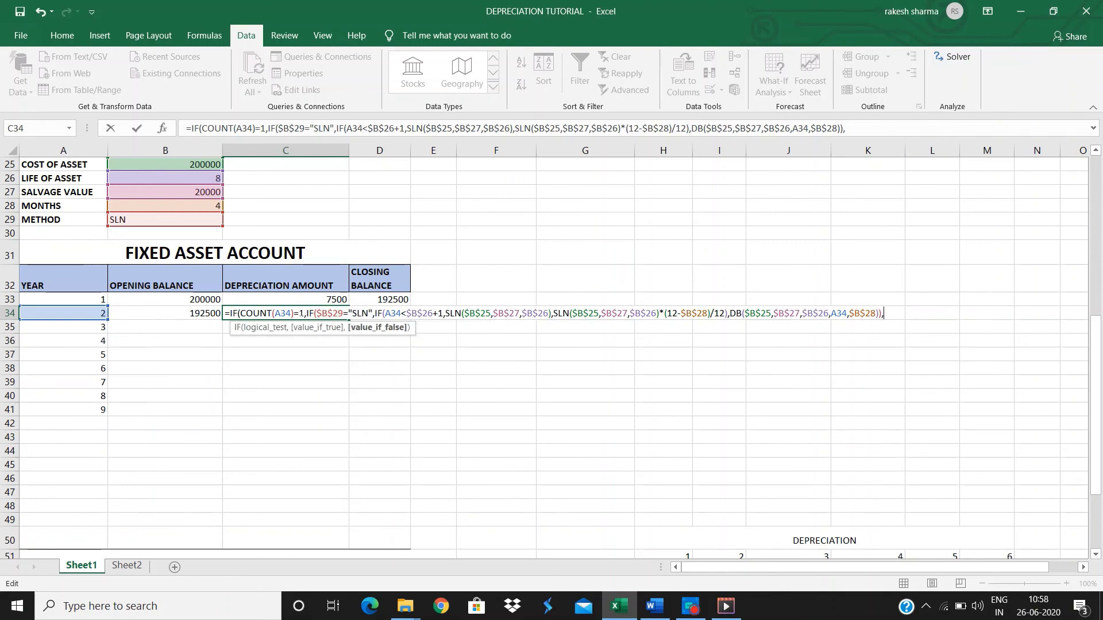
text(;)
key(Return)
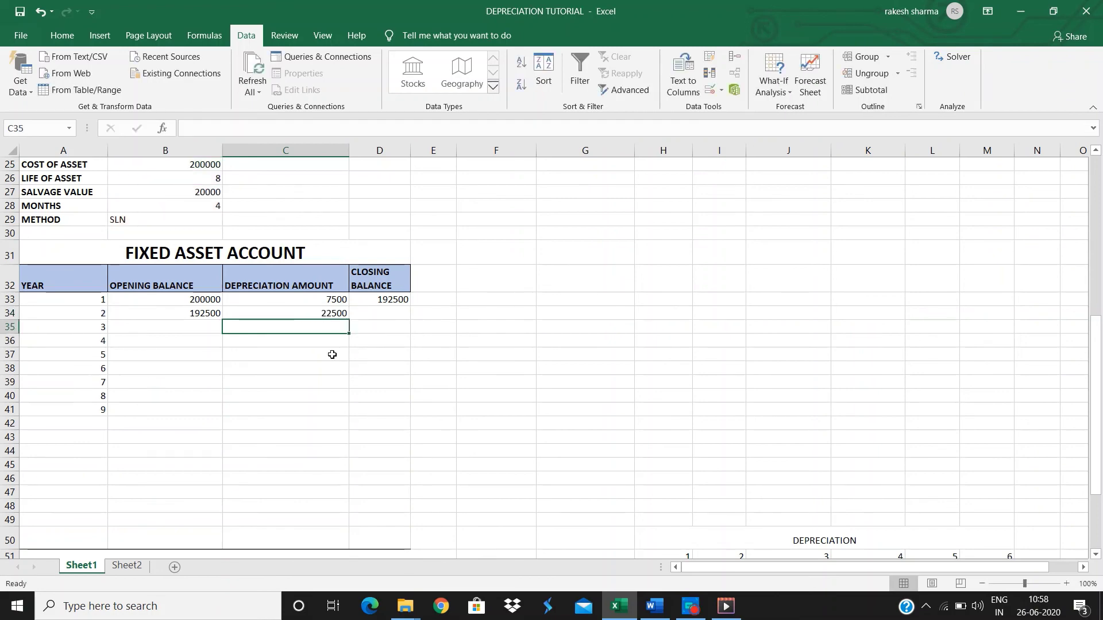
Step: Review the C34 formula's $B$29="SLN" test and the nested IF that covers the SLN years
double_click(317, 312)
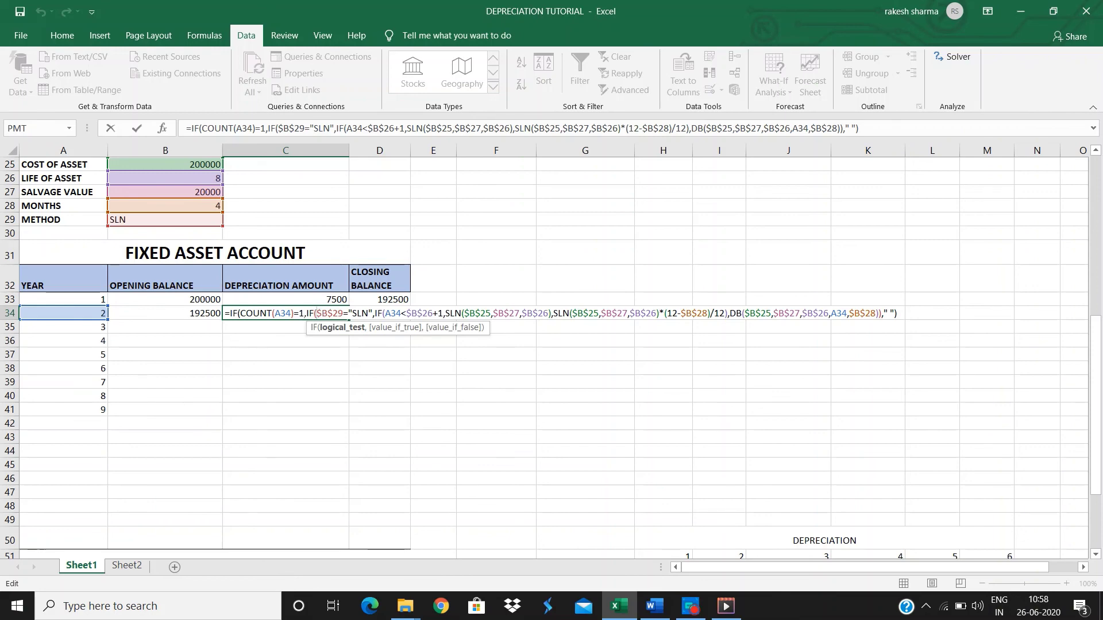
drag(304, 313, 372, 314)
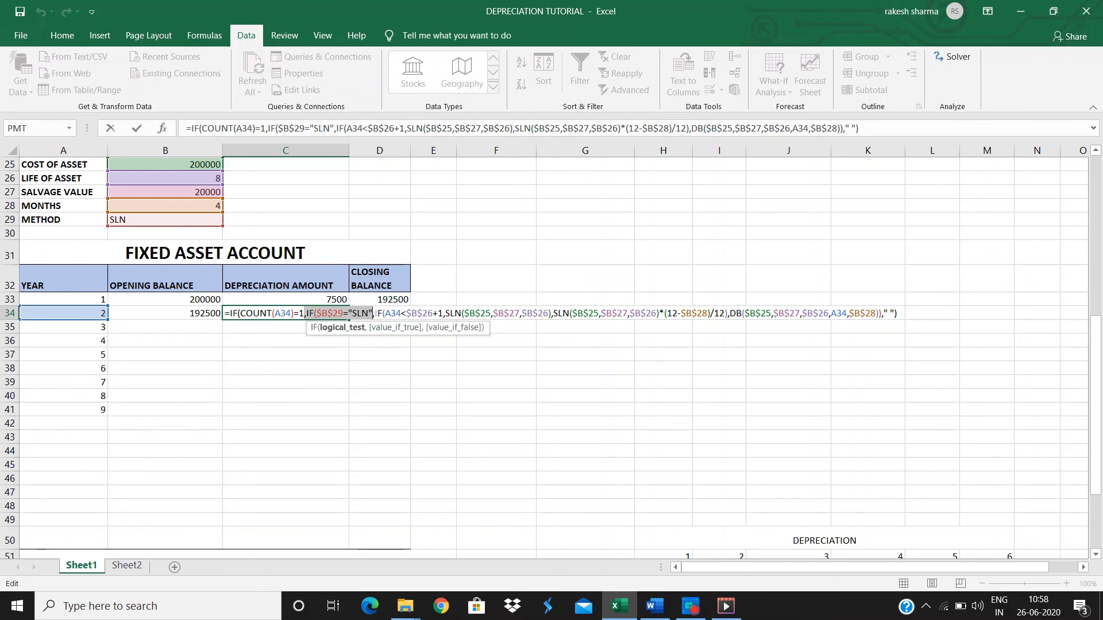
drag(374, 314, 729, 314)
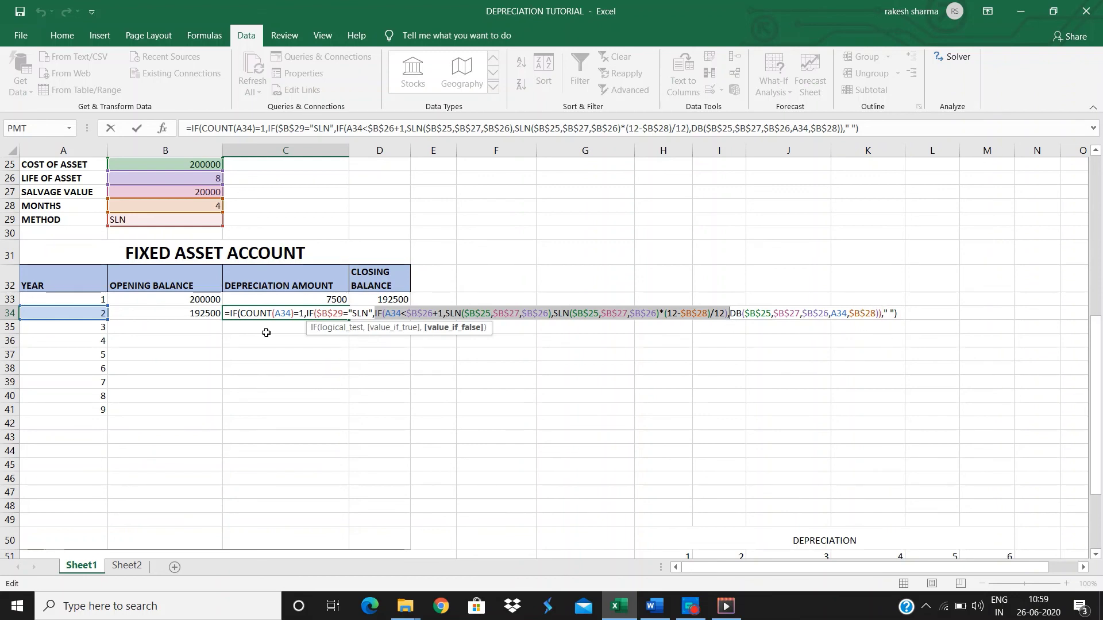
drag(307, 313, 372, 313)
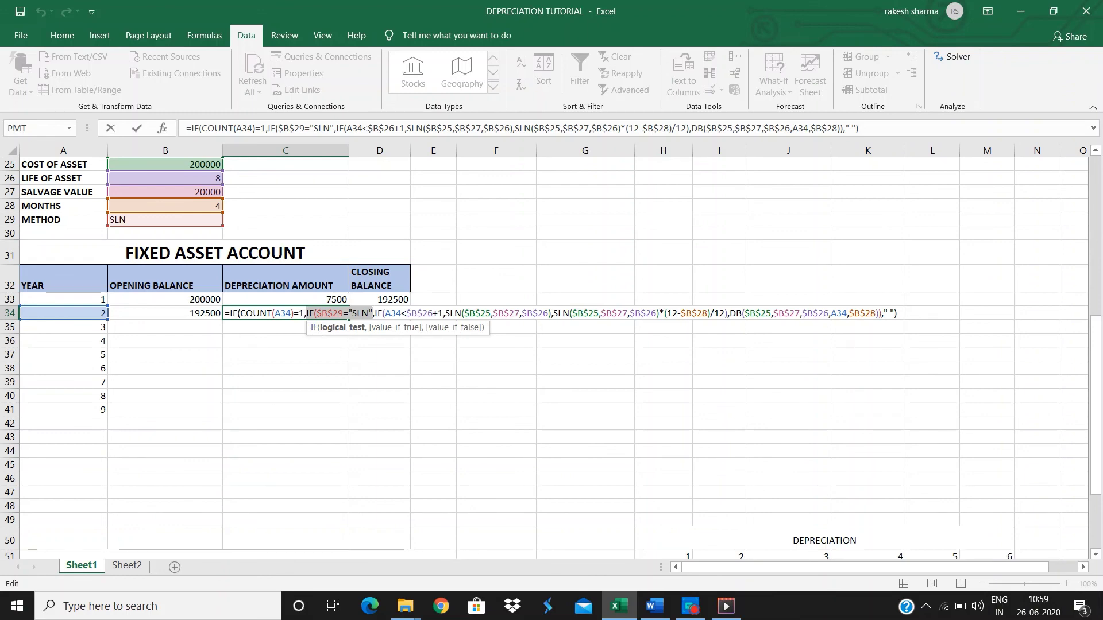
key(Return)
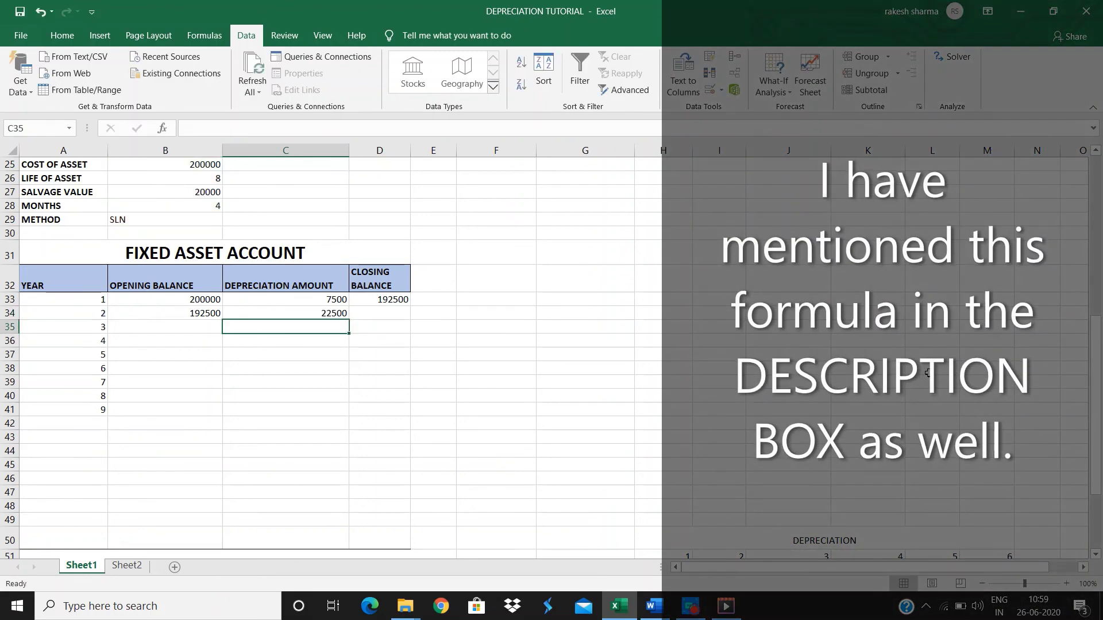
click(400, 310)
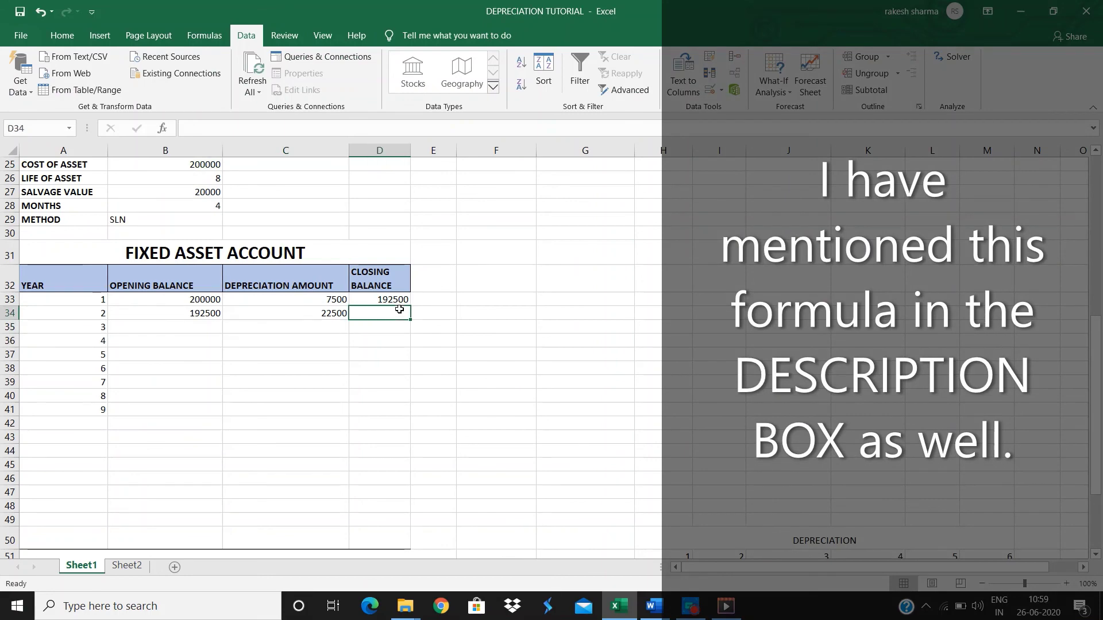
text(=)
key(BackSpace)
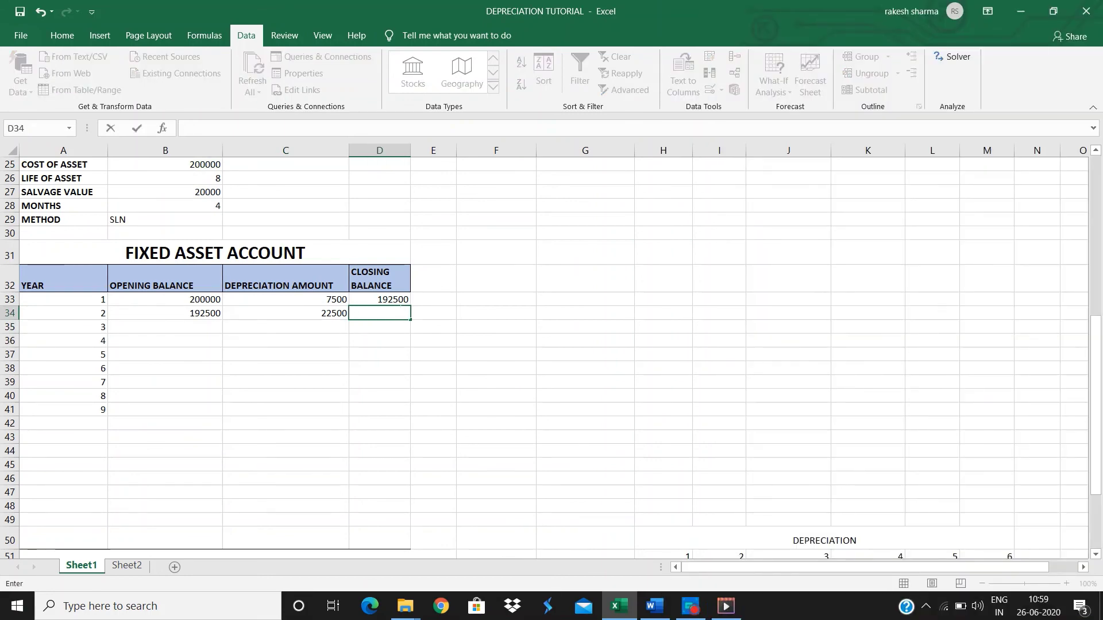
Step: Copy the closing balance formula from D33 into D34 and fill B34:D34 down to row 43
click(400, 301)
drag(411, 308, 413, 318)
click(213, 313)
drag(213, 313, 411, 412)
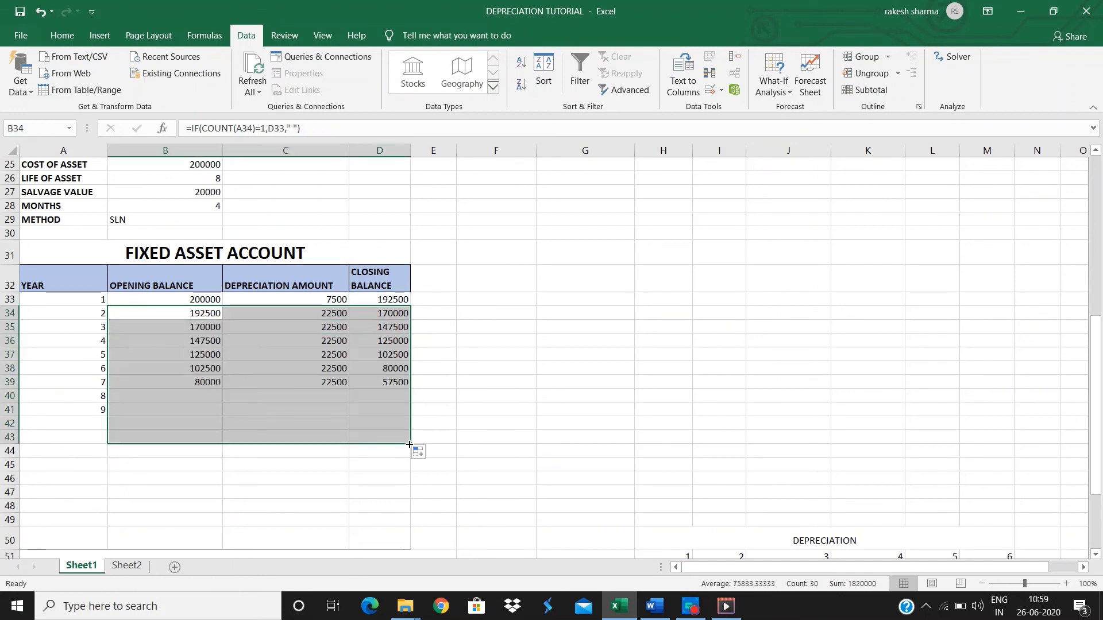
click(504, 382)
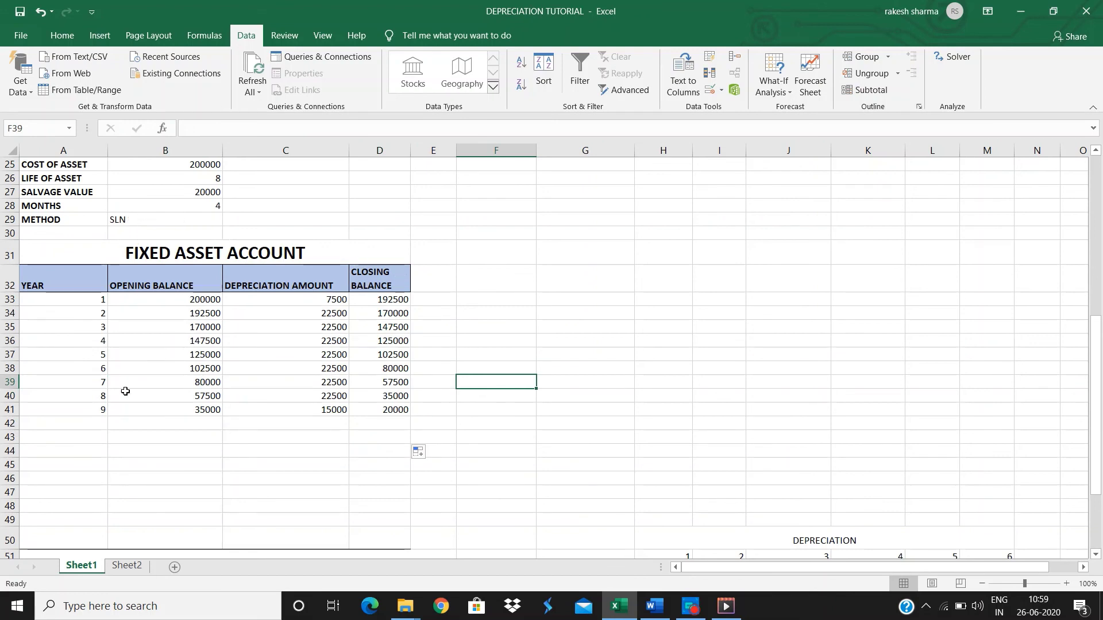
Step: Change the depreciation method in B29 to DB
click(196, 220)
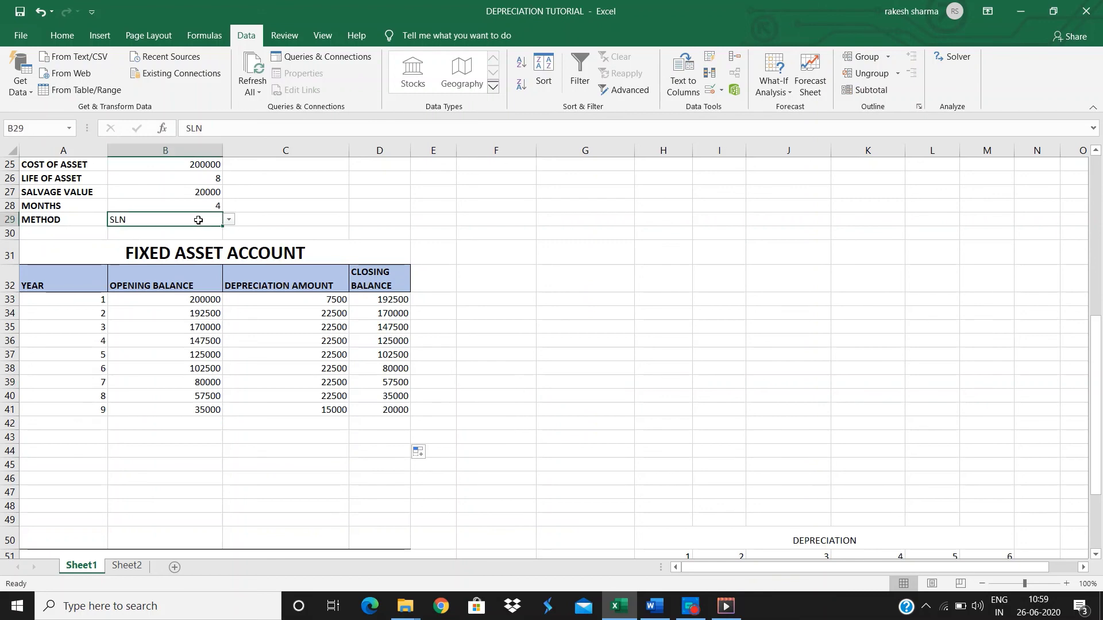
click(229, 219)
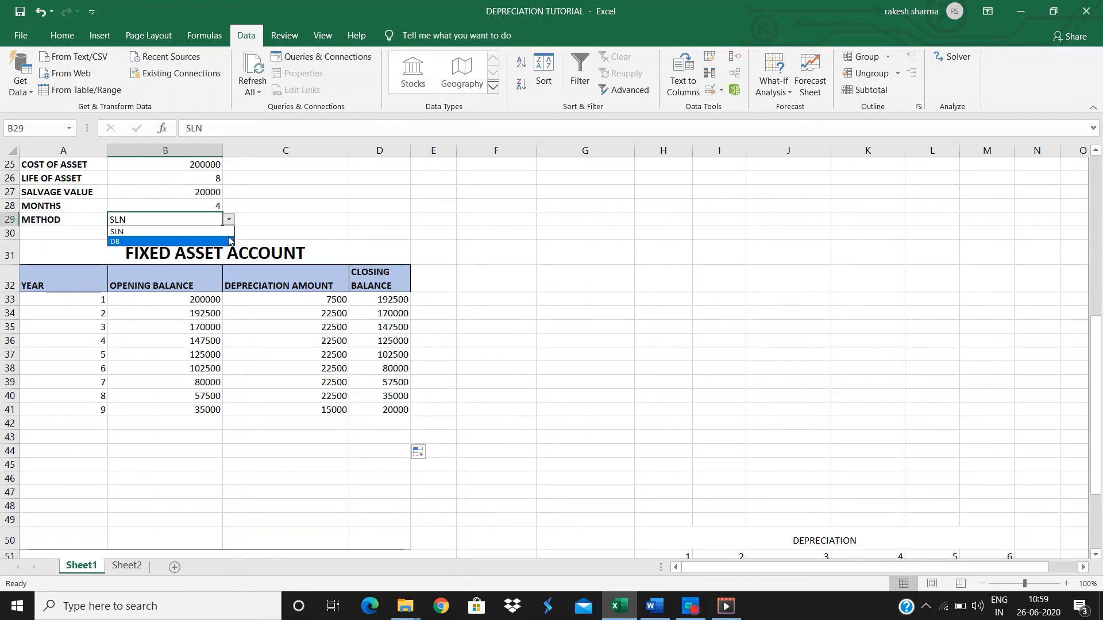
click(228, 239)
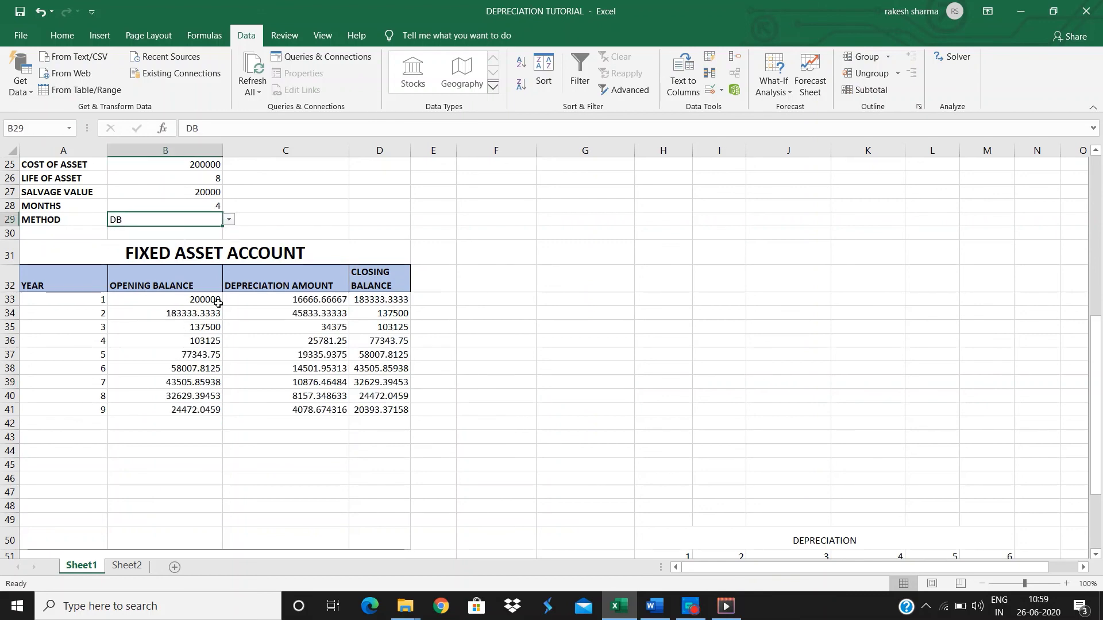
Step: Format the balances and depreciation amounts in B34:D41 as numbers without decimals
drag(215, 313, 409, 412)
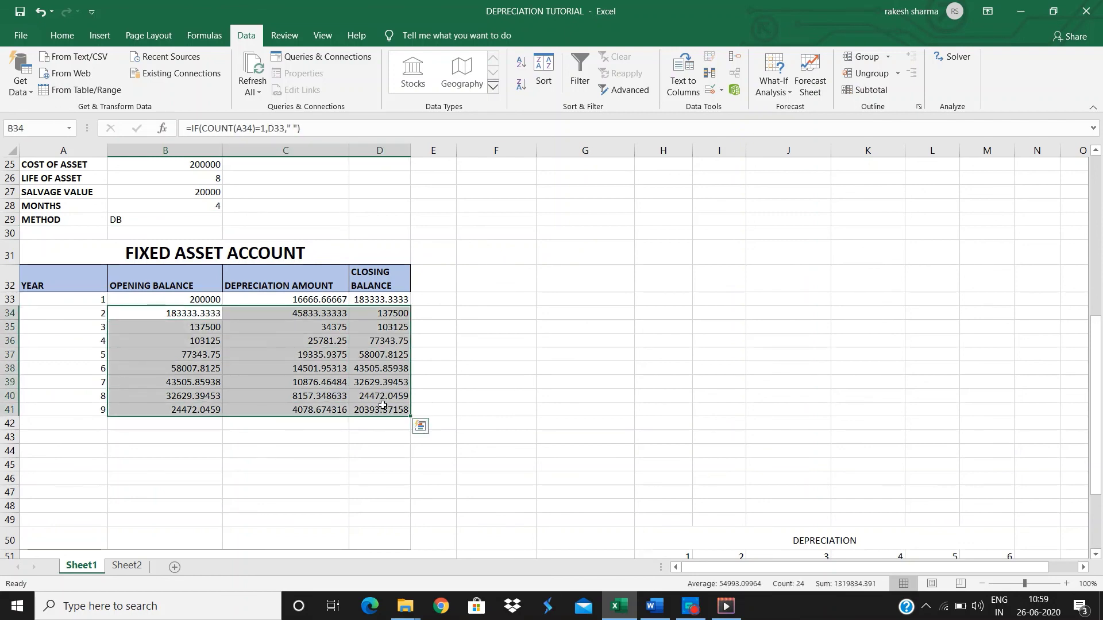
click(62, 36)
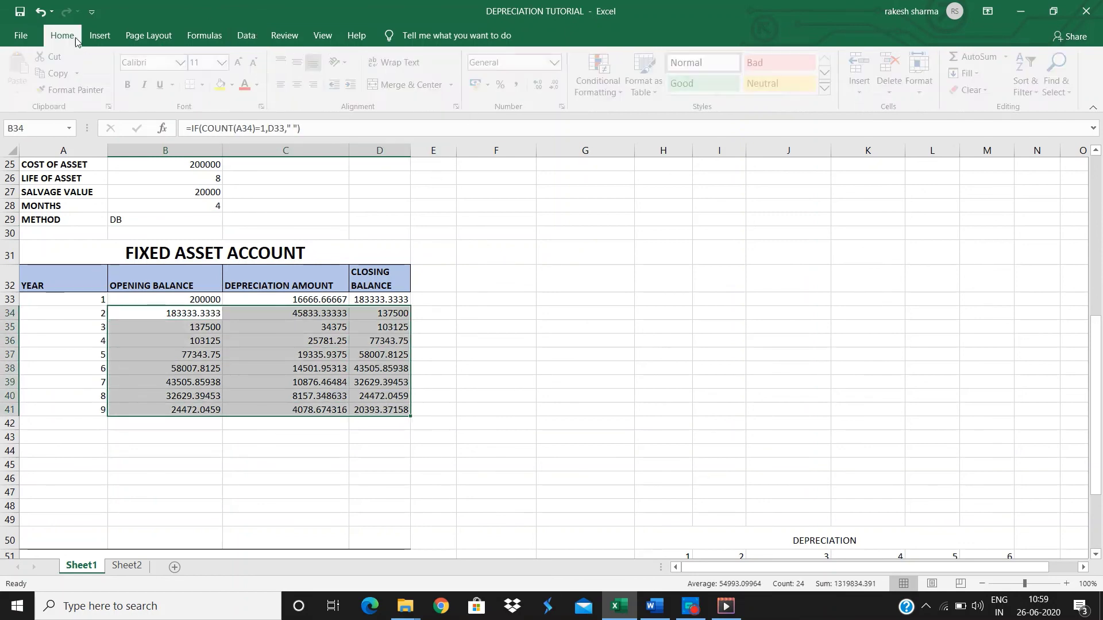
click(557, 85)
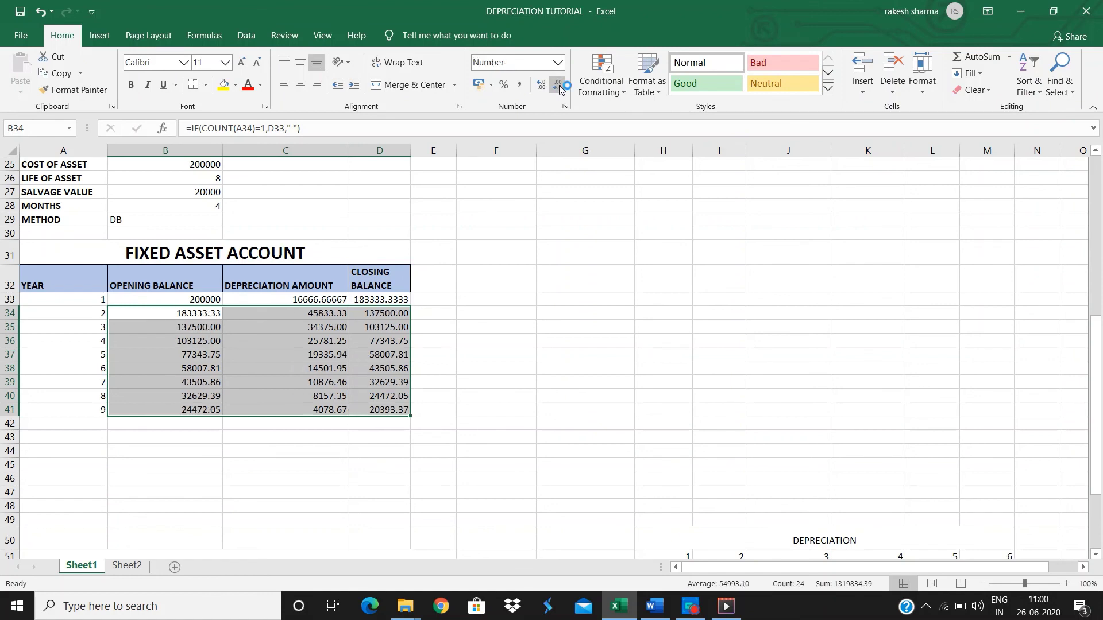
click(557, 85)
click(557, 85)
click(572, 325)
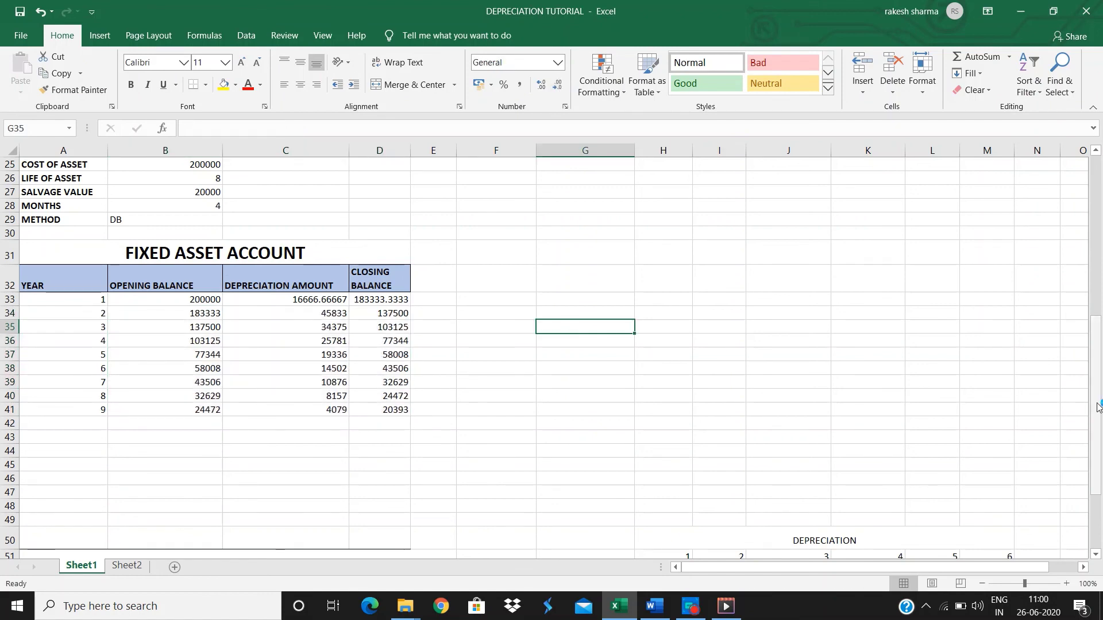
drag(1098, 407, 1083, 233)
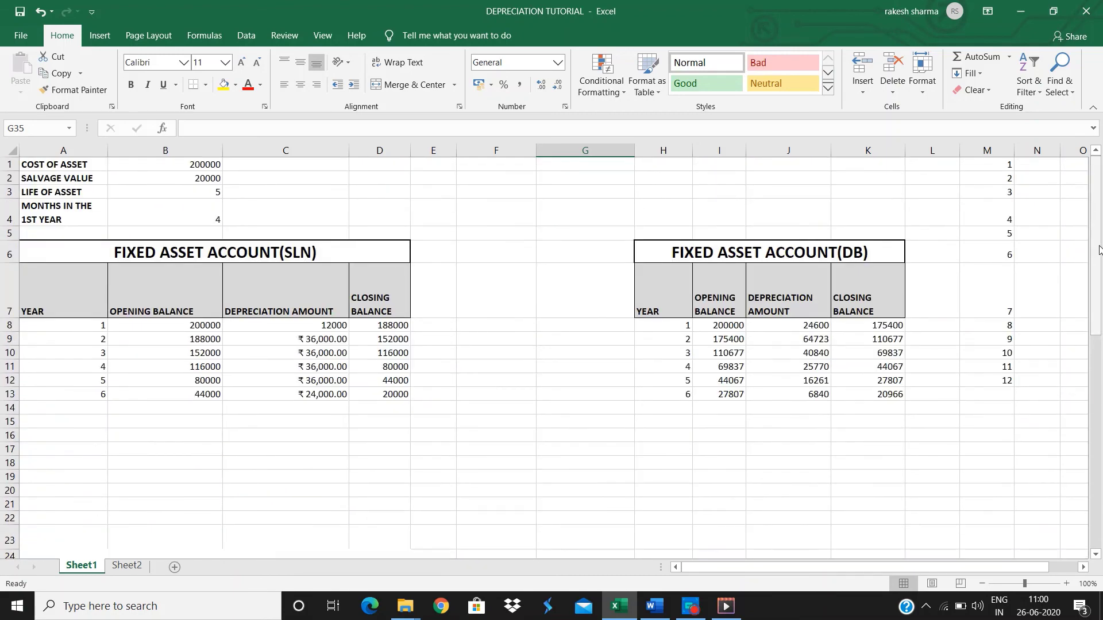